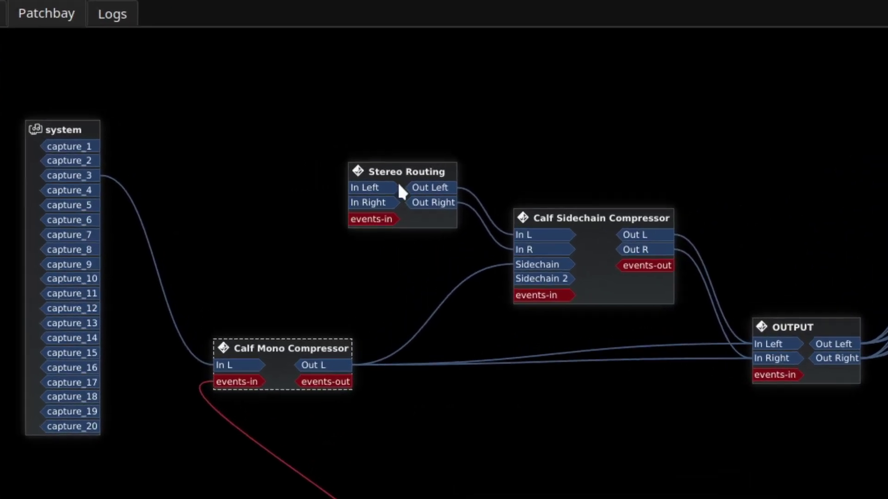
Step: Reposition the Stereo Routing and Calf Sidechain Compressor boxes slightly in the patchbay
left_click_drag(375, 158, 385, 158)
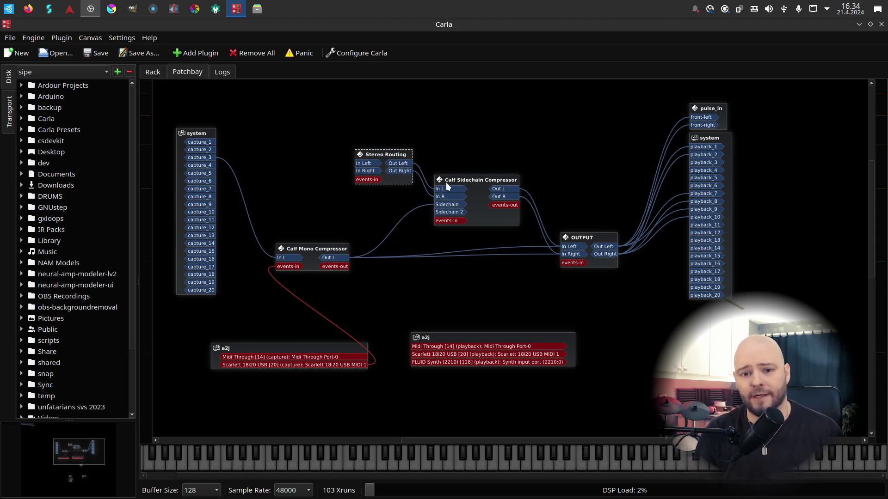
left_click_drag(478, 181, 483, 177)
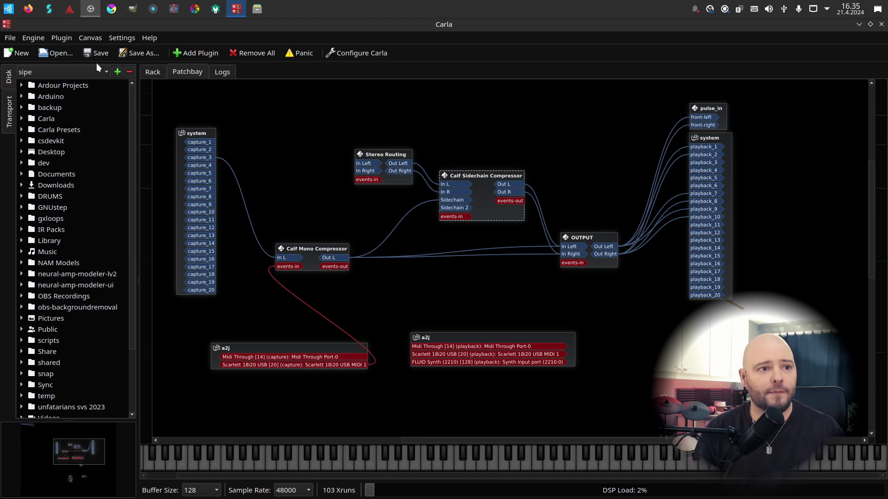
Step: Launch Hydrogen and move its main and Mixer windows aside to uncover the left part of the Carla patchbay
left_click(7, 10)
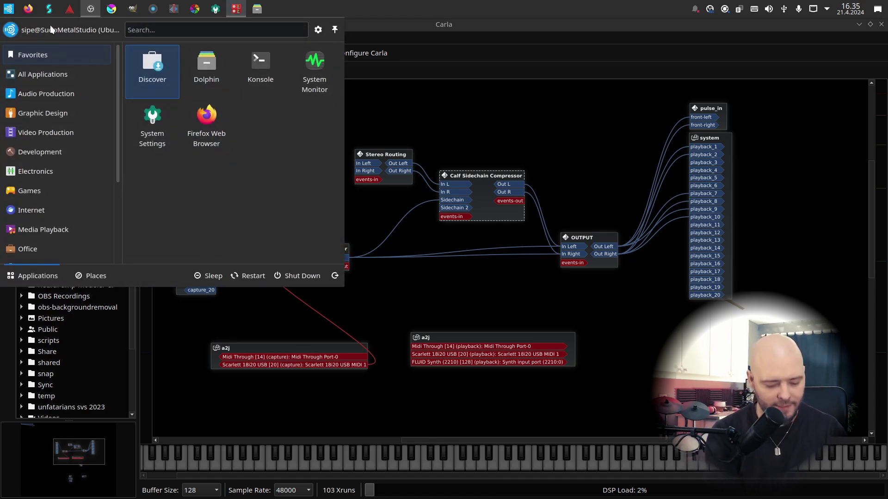
type("hydrogen")
key("Return")
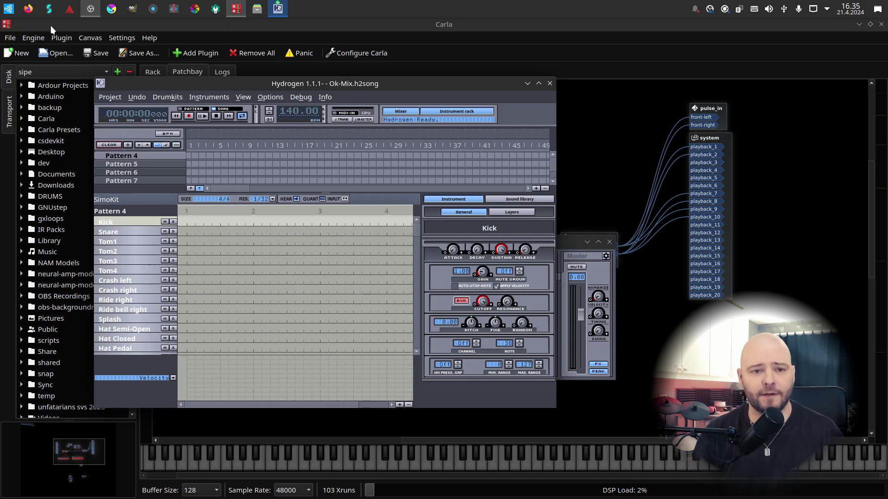
left_click_drag(239, 85, 238, 71)
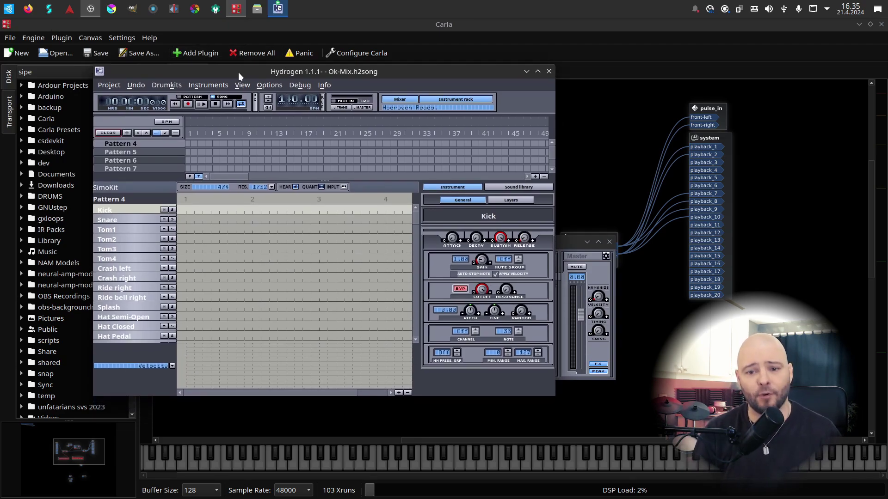
left_click(567, 246)
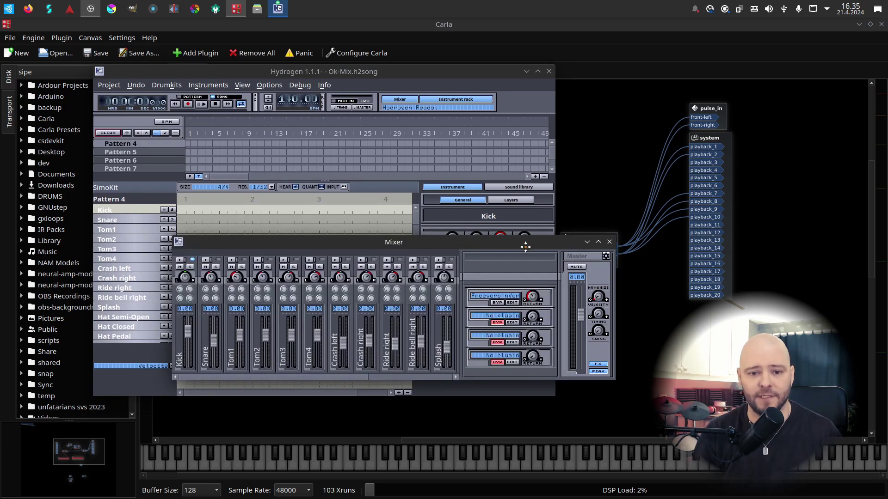
left_click_drag(567, 245, 621, 293)
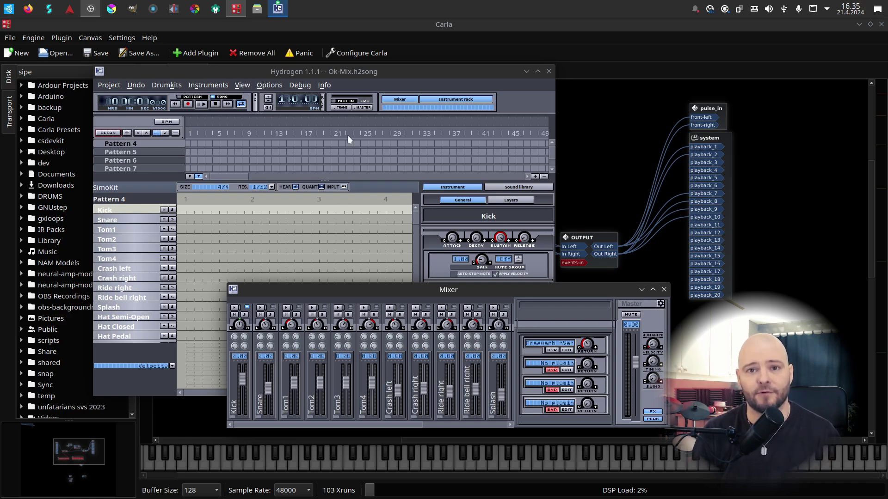
left_click_drag(359, 72, 584, 156)
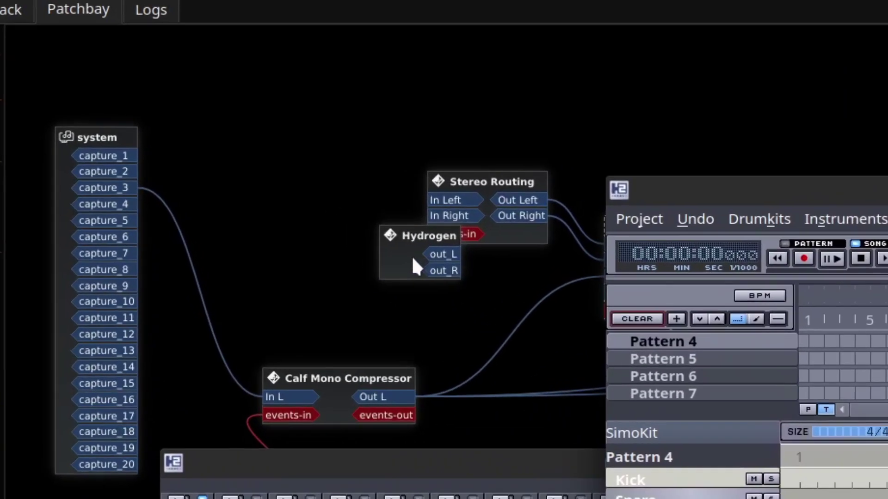
Step: Place the Hydrogen box ahead of Stereo Routing and connect out_L and out_R to In Left and In Right
left_click_drag(414, 265, 477, 214)
left_click_drag(272, 212, 479, 233)
Step: Switch to Hydrogen and audition the Snare and Kick instruments
key("alt+Tab")
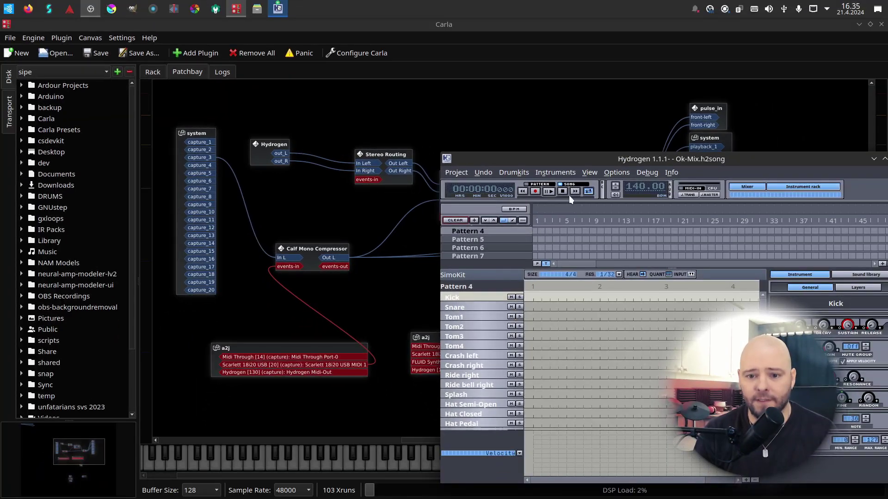
left_click(466, 307)
left_click(468, 296)
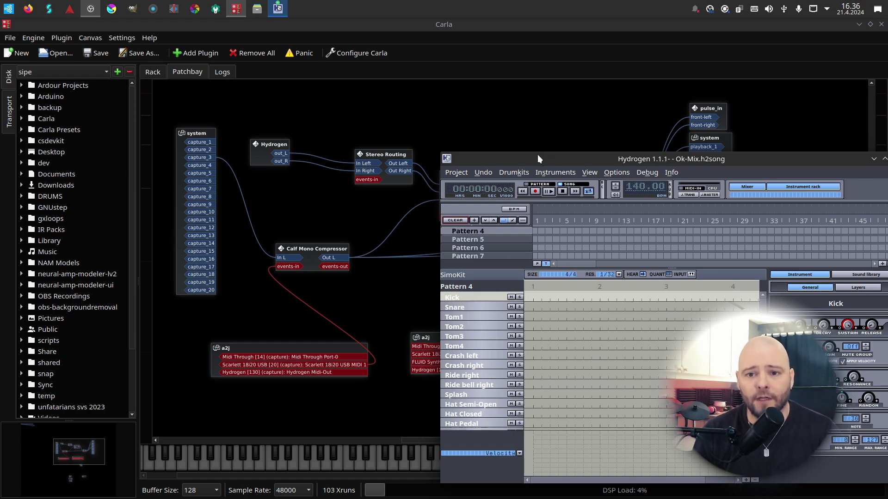
Step: Move the Hydrogen window clear of the patchbay and connect the e-drum MIDI 1 capture port to Hydrogen Midi-In
left_click_drag(538, 155, 492, 85)
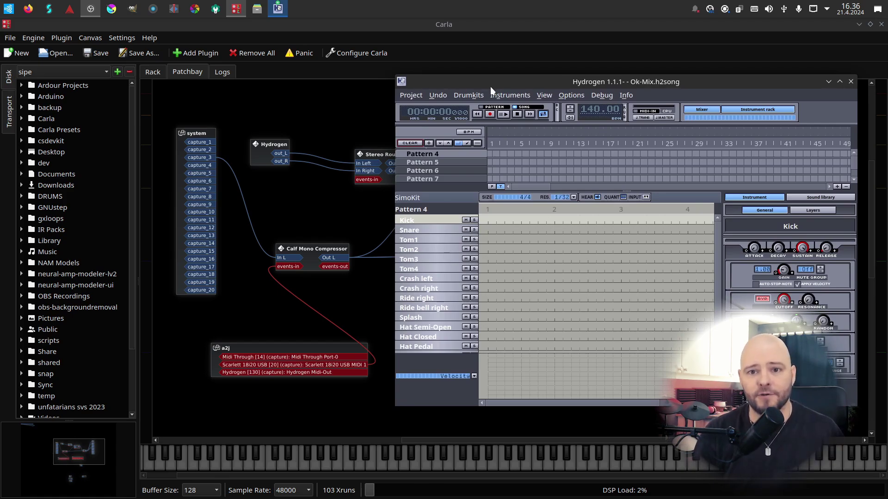
left_click_drag(490, 87, 618, 112)
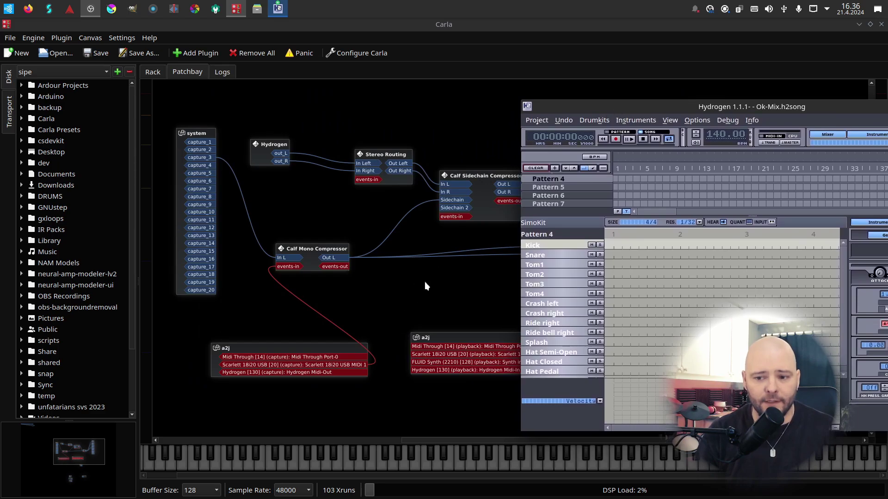
mouse_move(298, 350)
left_mouse_down()
mouse_move(307, 340)
mouse_move(294, 333)
left_mouse_up()
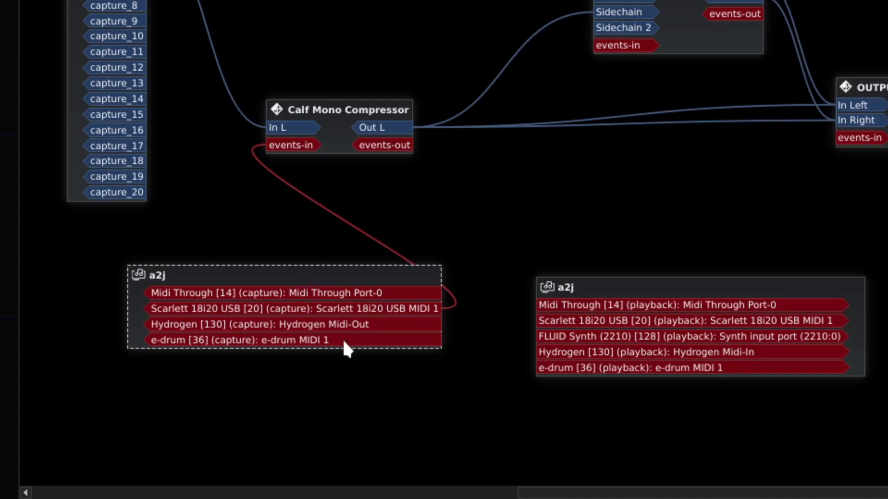
left_click_drag(380, 339, 560, 348)
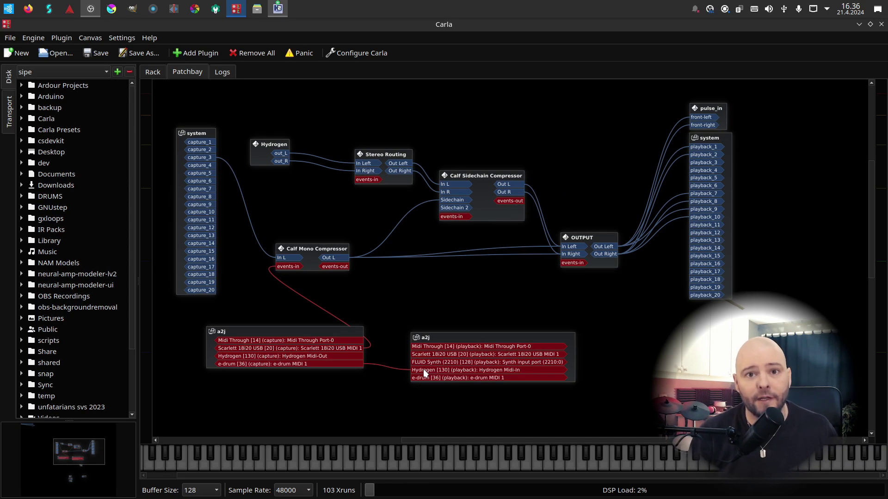
Step: Bring up Hydrogen with its Mixer for the e-drum test, and minimize both windows when done
left_click(277, 9)
left_click_drag(598, 105, 375, 54)
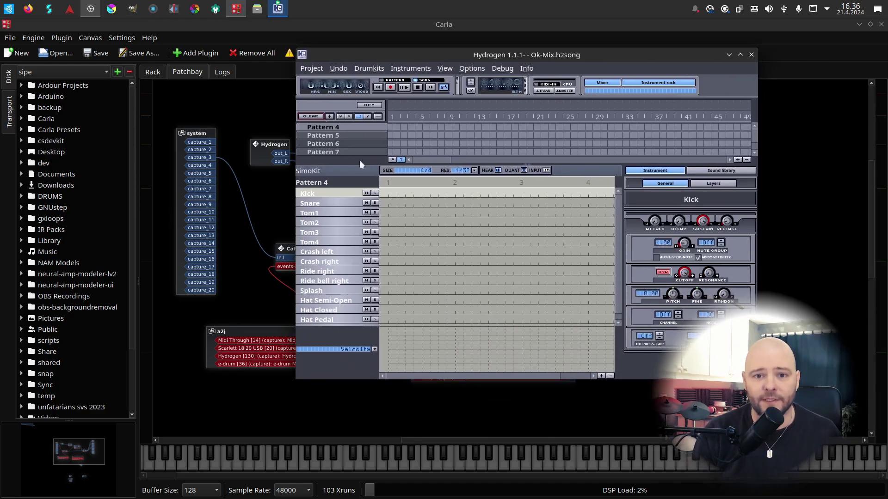
left_click(611, 87)
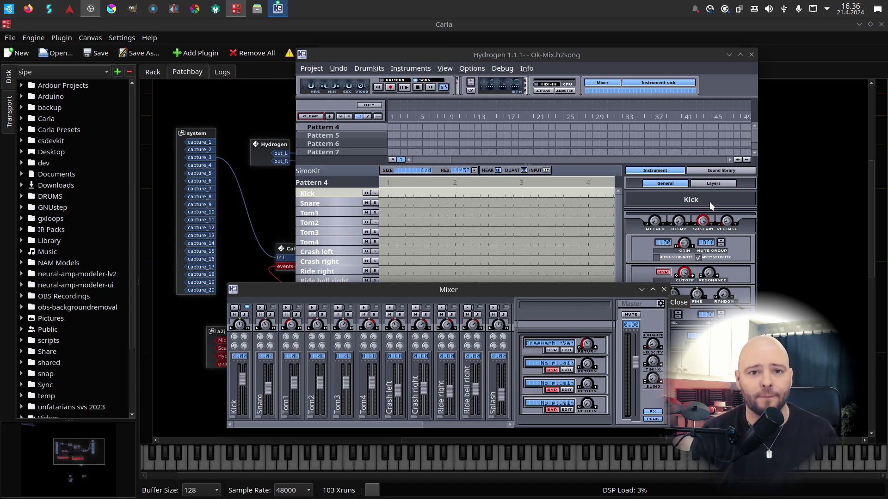
left_click(730, 55)
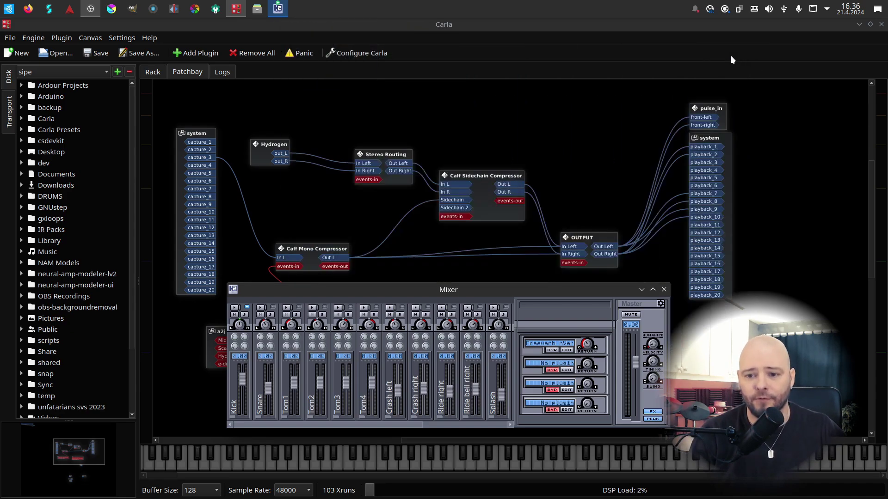
left_click(644, 289)
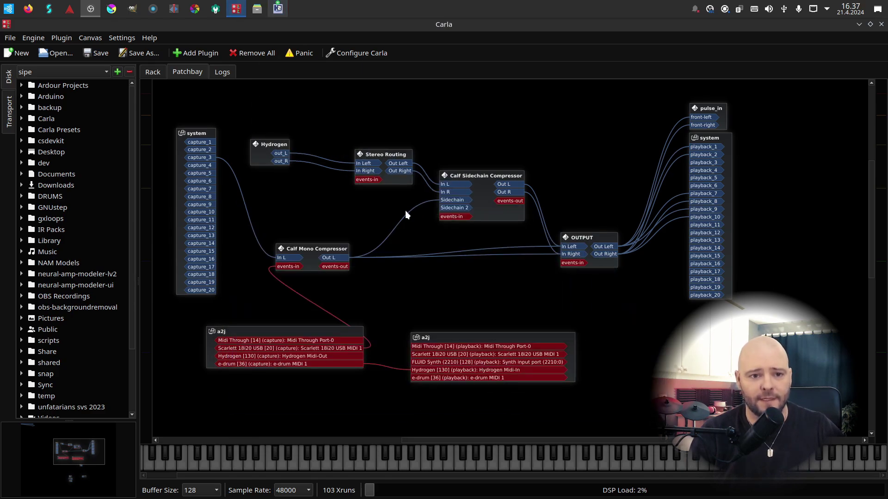
Step: Disconnect the e-drum capture port from Hydrogen Midi-In and all of Hydrogen's outputs from Stereo Routing
right_click(341, 364)
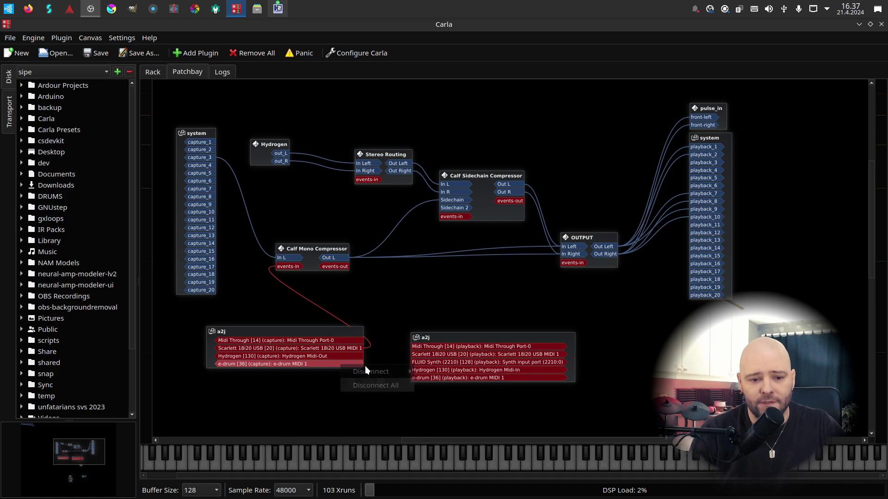
right_click(265, 143)
left_click(300, 179)
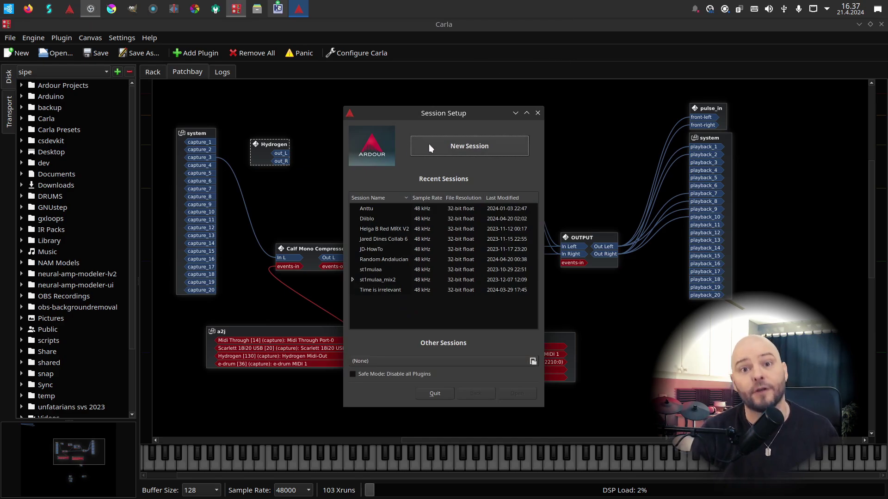
Step: Create a new Ardour session from the "Empty, Outputs to Stereo Routing" template with the default session name
left_click(437, 151)
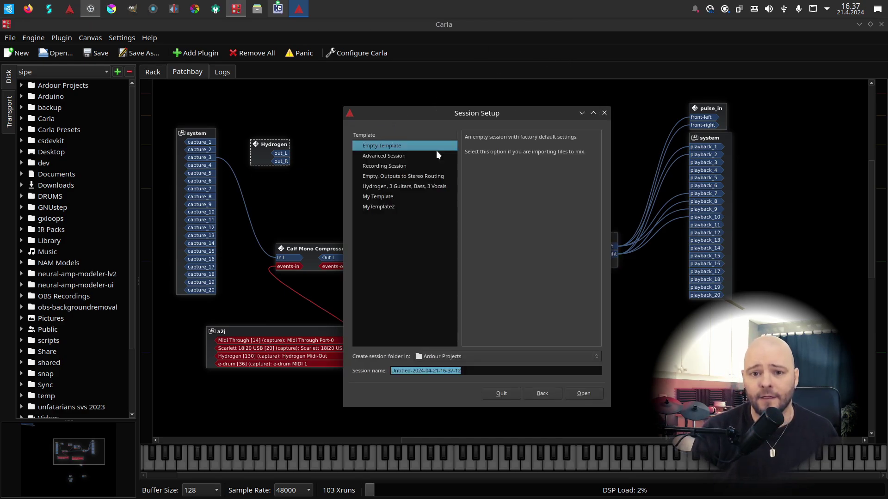
left_click(393, 177)
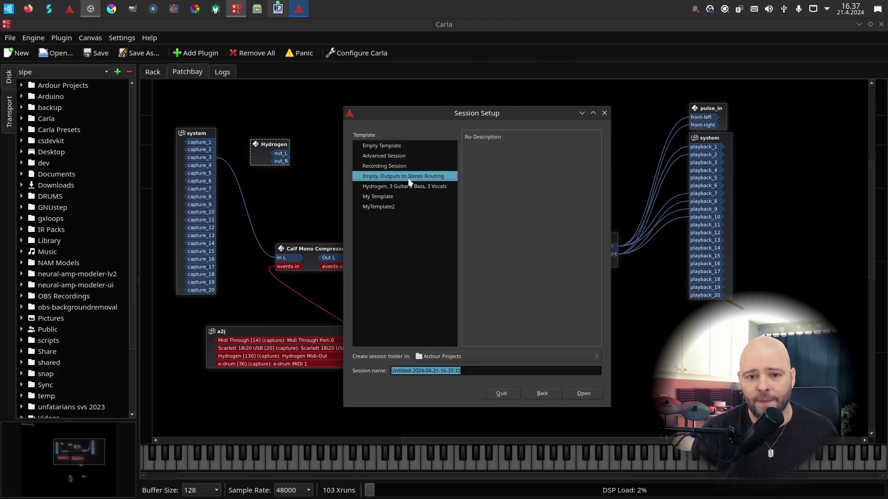
left_click(583, 396)
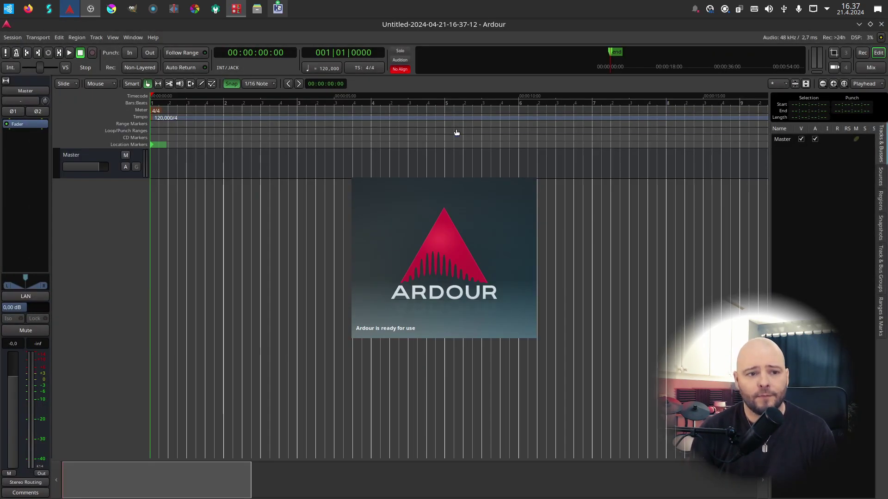
Step: Set up a new MIDI track named "Drums Midi" with the instrument set to none
double_click(91, 193)
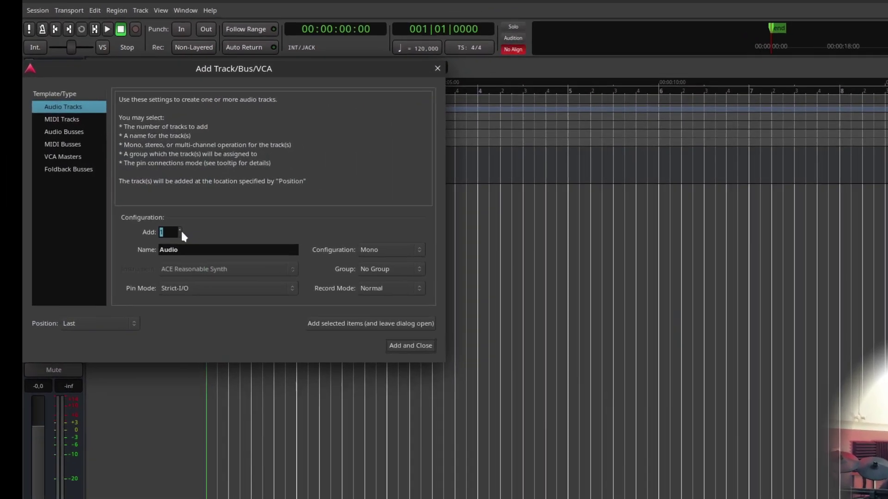
key("Tab")
type("Dumn")
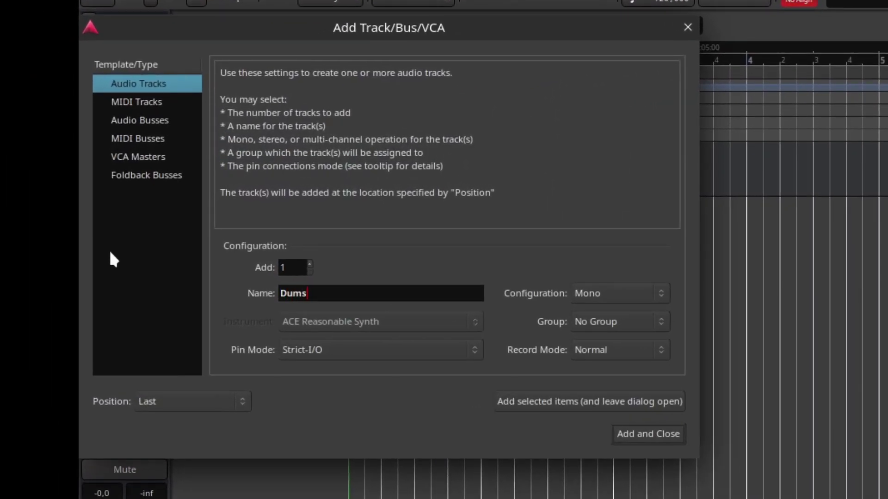
key("BackSpace")
key("BackSpace")
key("BackSpace")
type("rums Midi")
left_click(117, 102)
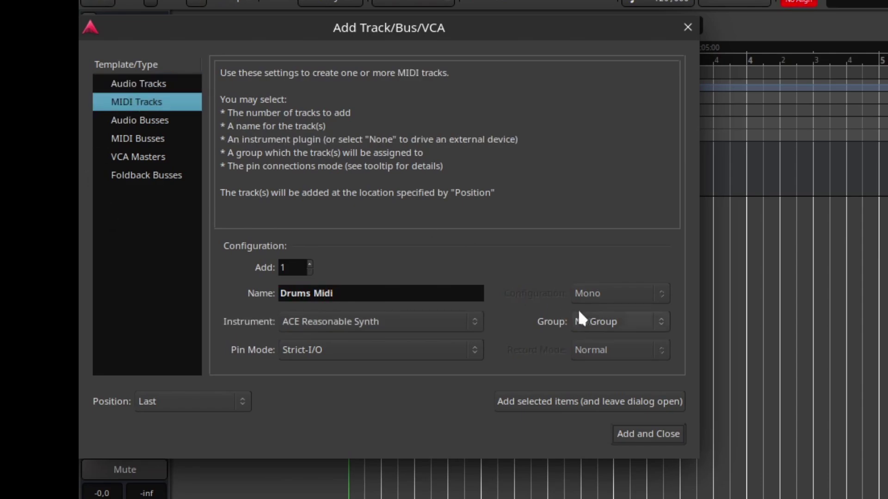
left_click(366, 322)
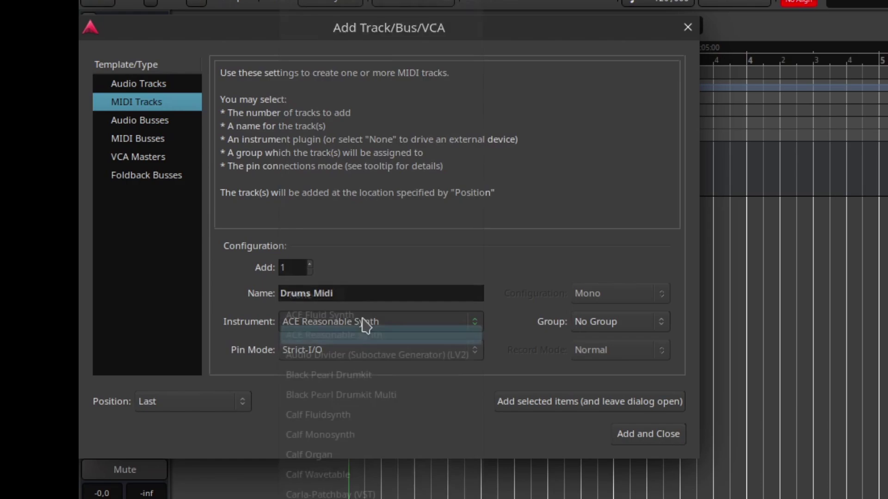
left_click(363, 295)
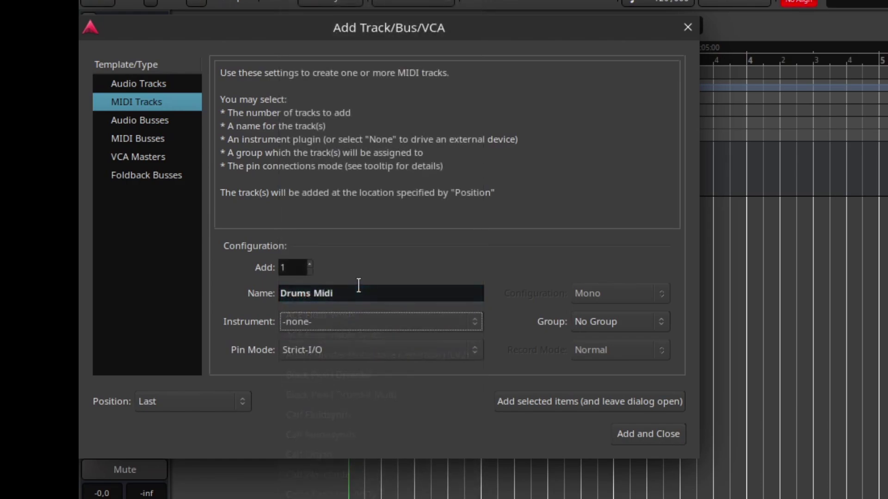
Step: Assign the track to a new group "Drums" that shares only selection and color, and add the track keeping the dialog open
left_click(624, 323)
left_click(629, 295)
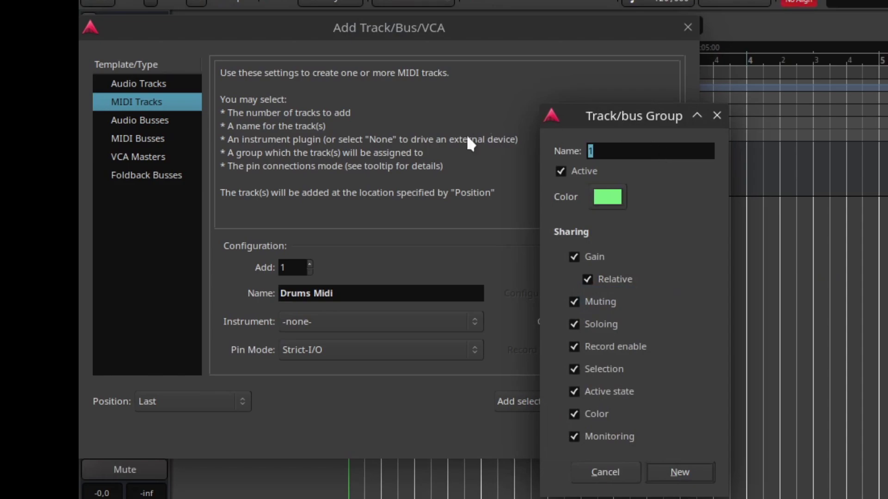
key("BackSpace")
type("Drums")
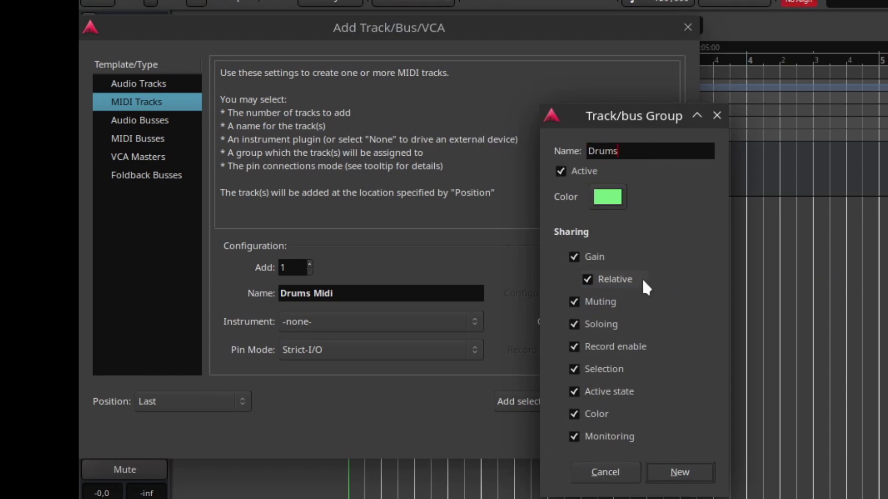
left_click(615, 262)
left_click(610, 328)
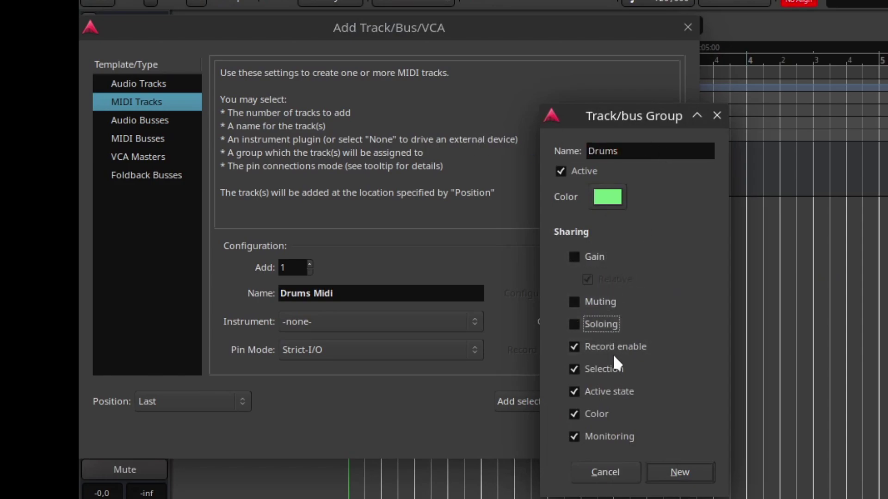
left_click(612, 350)
left_click(622, 392)
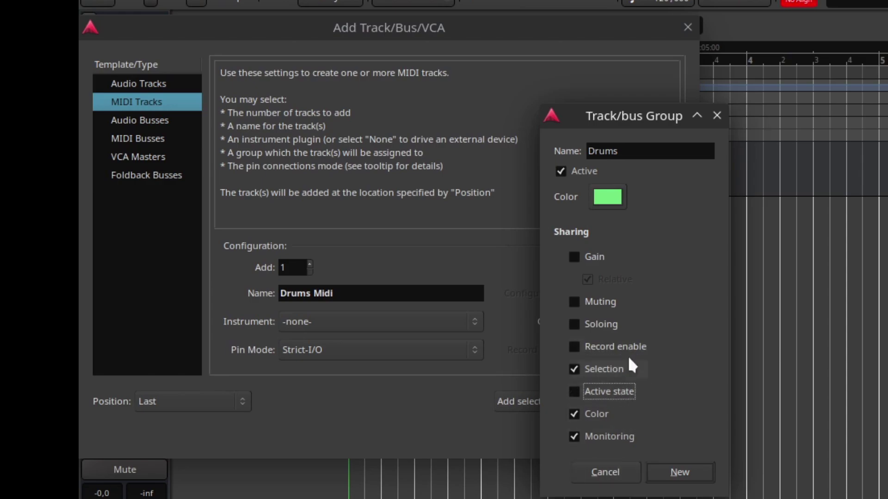
left_click(615, 433)
left_click(678, 471)
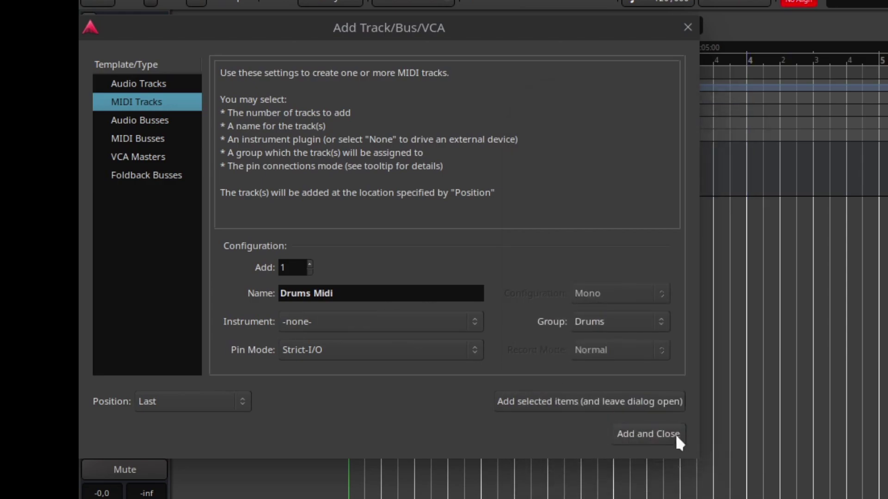
left_click(628, 403)
Step: Add a stereo audio track named "Drums Audio" to the Drums group, keeping the dialog open
double_click(323, 293)
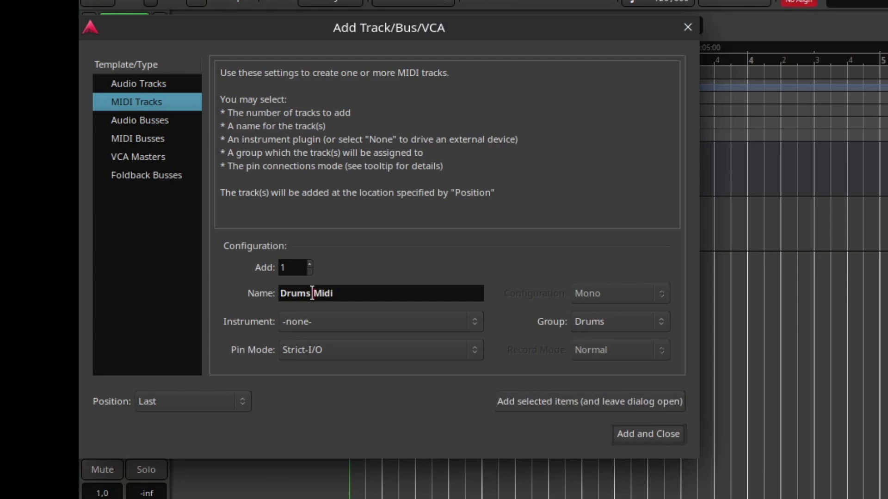
type("Audio")
left_click(164, 84)
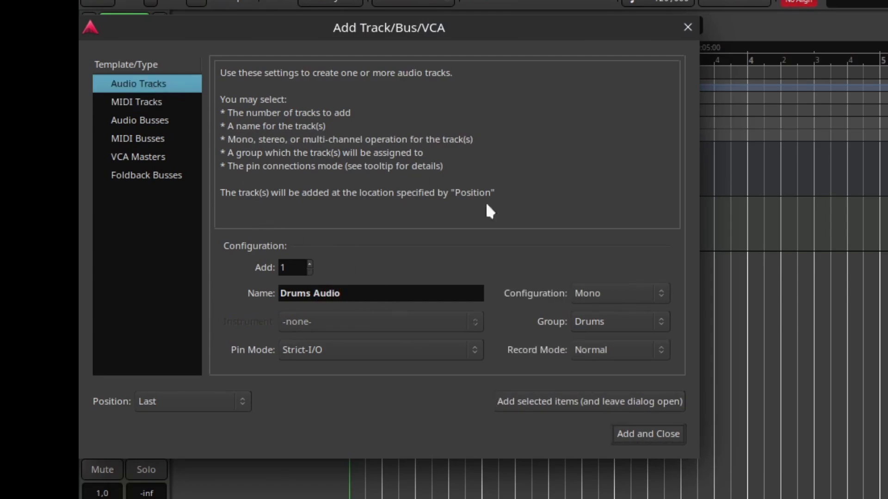
left_click(633, 299)
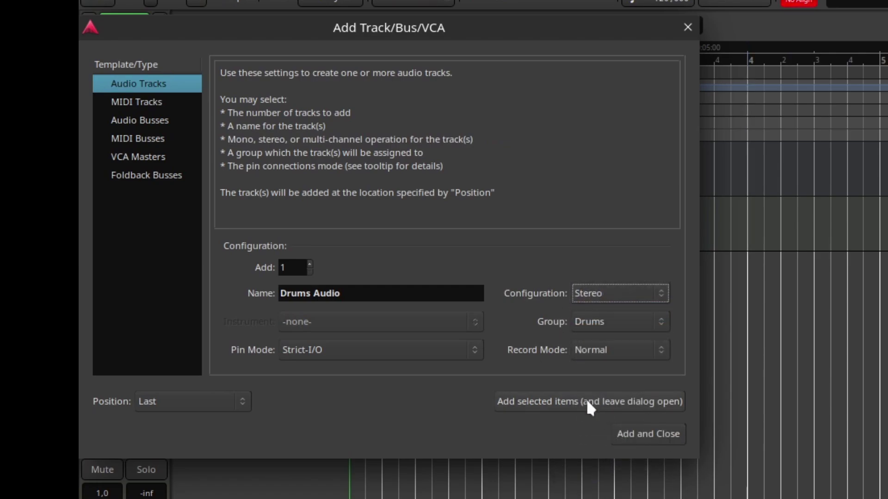
Step: Set up a mono audio track named "Lead Guitar" with the pin mode Flexible-I/O
triple_click(354, 291)
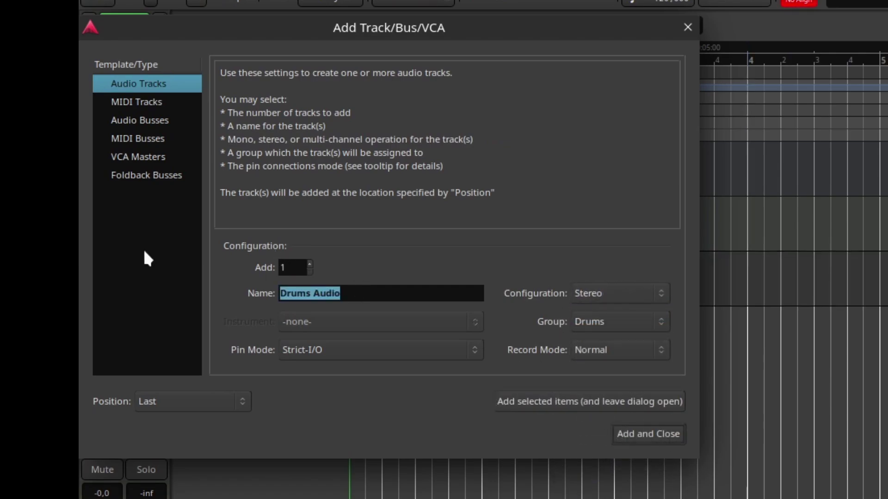
type("Lead Guitar")
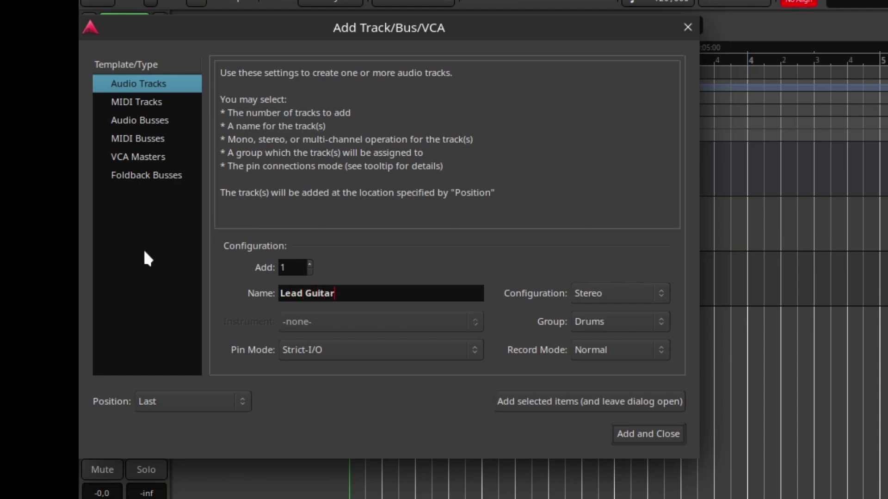
left_click(600, 290)
left_click(611, 272)
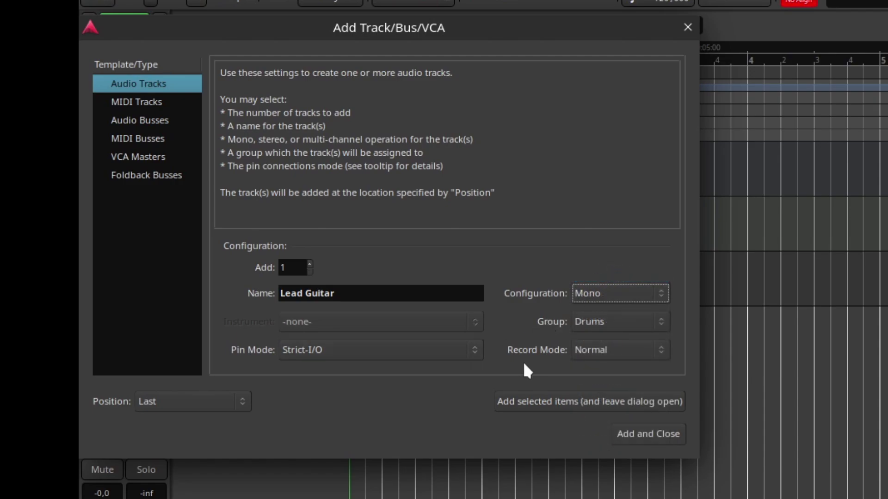
left_click(379, 352)
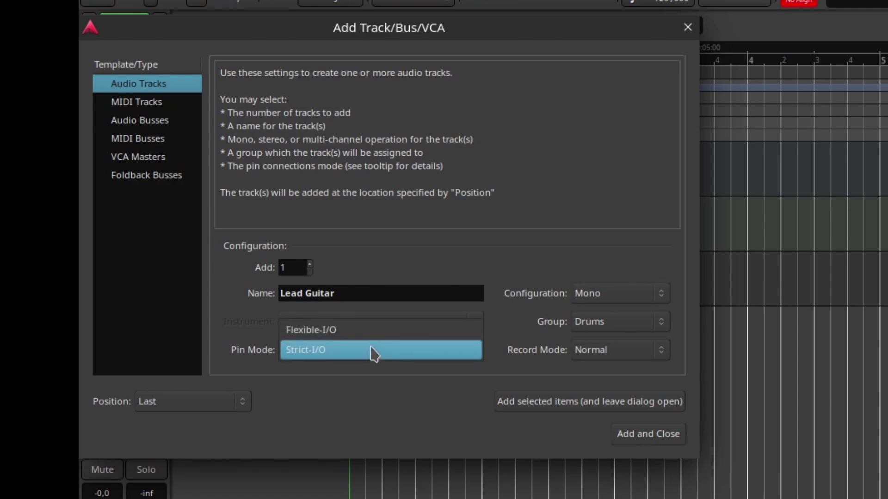
left_click(347, 336)
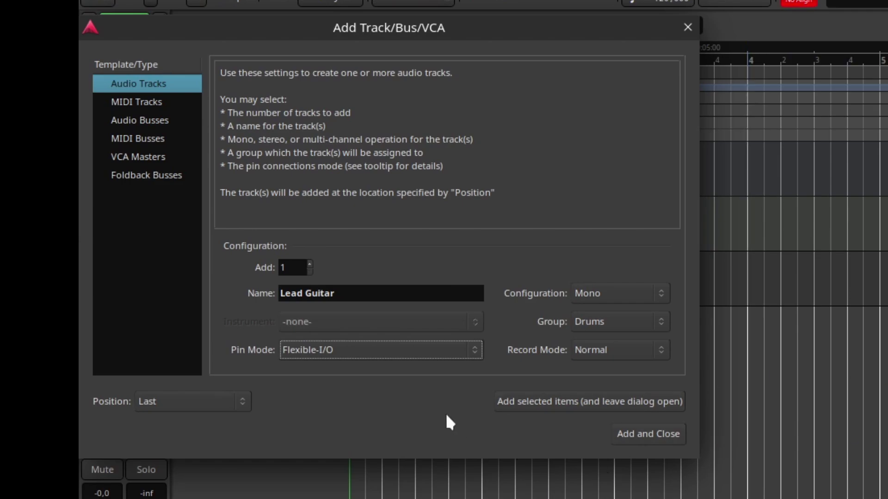
Step: Set the Lead Guitar track's group to No Group and add the track, keeping the dialog open
left_click(535, 406)
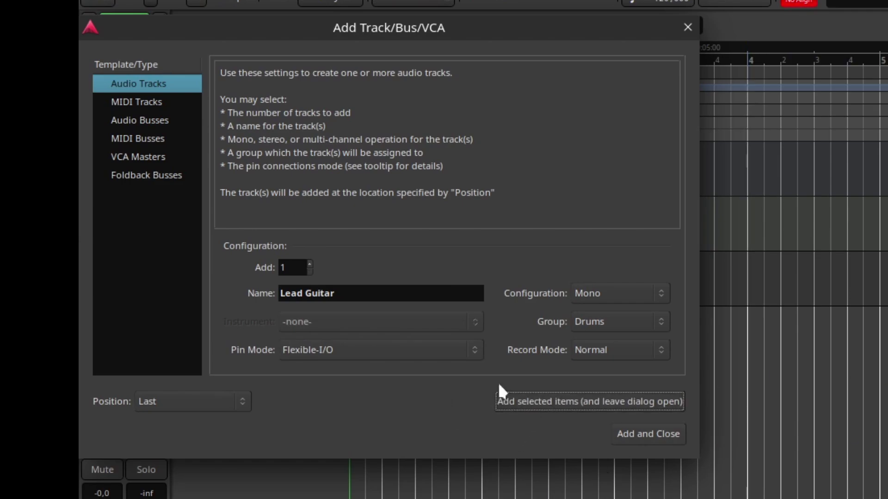
left_click(609, 316)
left_click(611, 315)
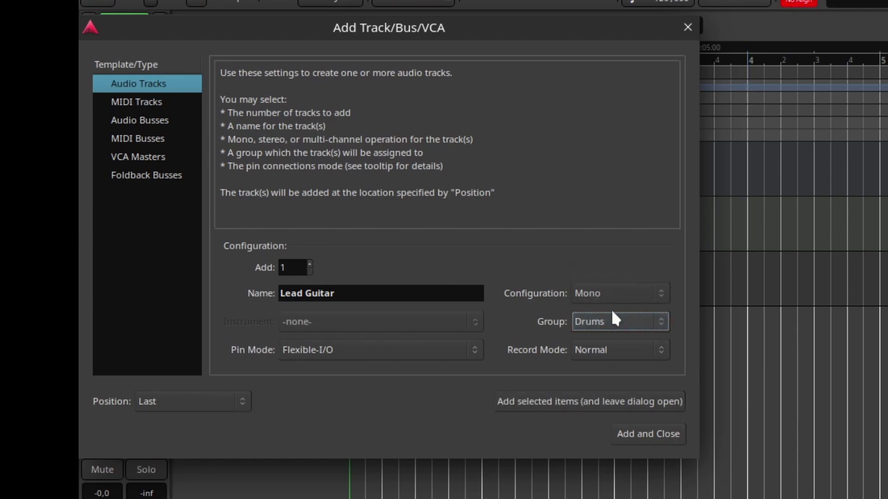
left_click(611, 310)
left_click(610, 305)
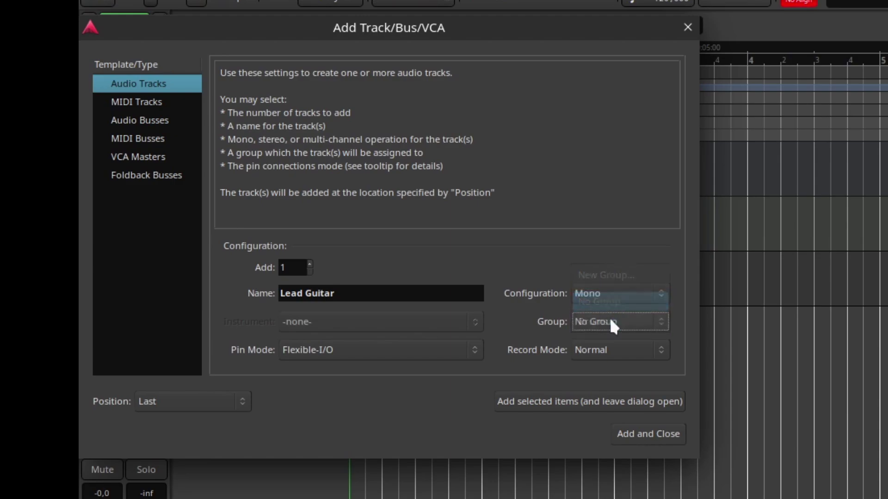
left_click(559, 407)
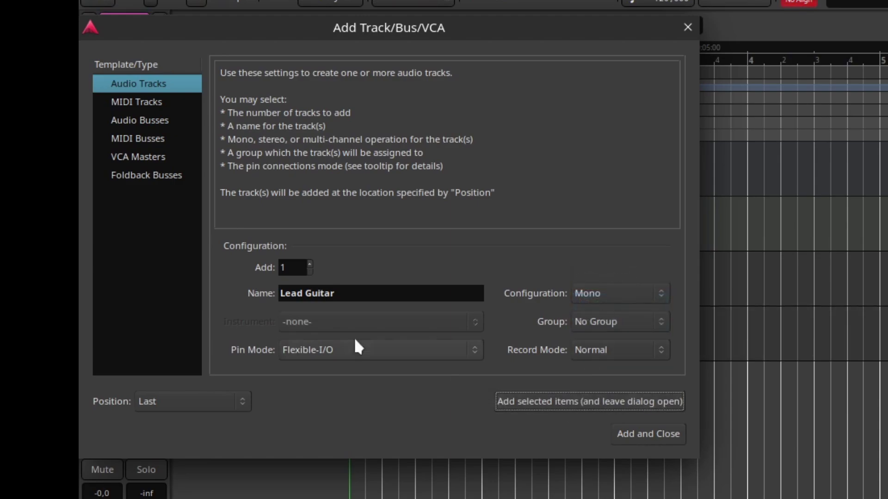
Step: Add another mono audio track named "Bass" with the same settings and close the dialog
double_click(316, 294)
key("shift+Home")
type("Bas")
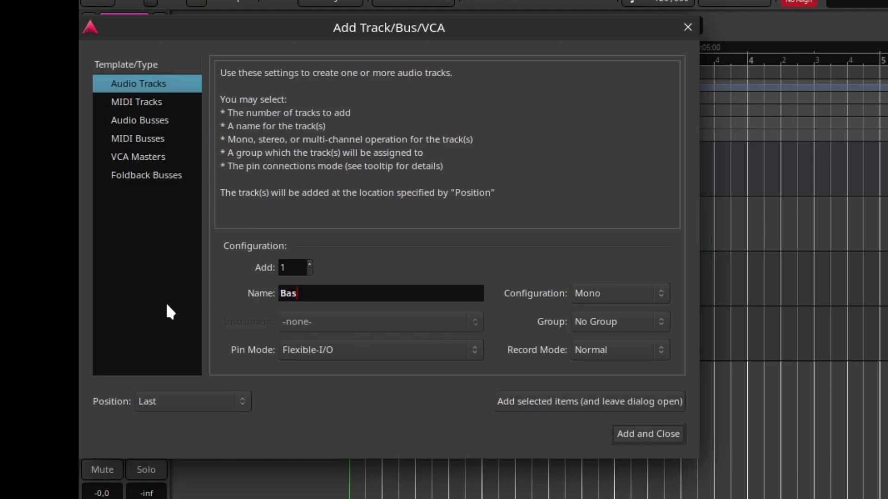
type("s")
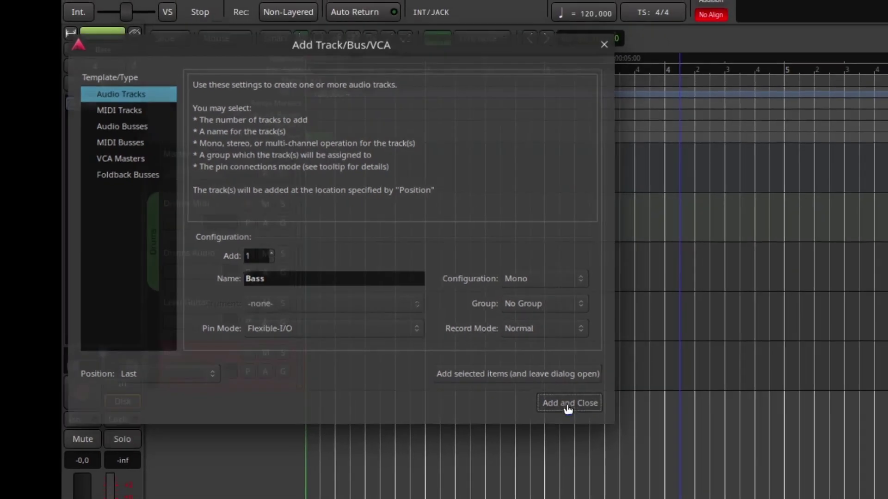
left_click(640, 433)
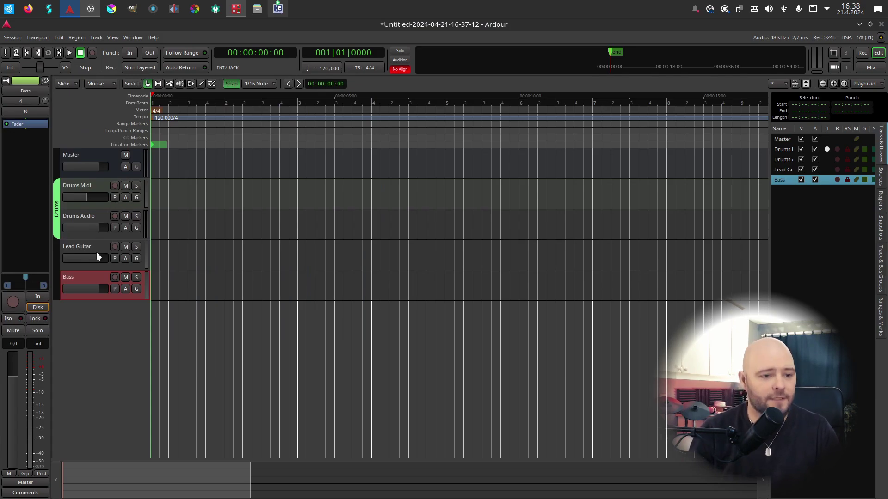
Step: Set the Drums Midi track's input to the a2j e-drum [36] capture port, e-drum MIDI 1
left_click(90, 185)
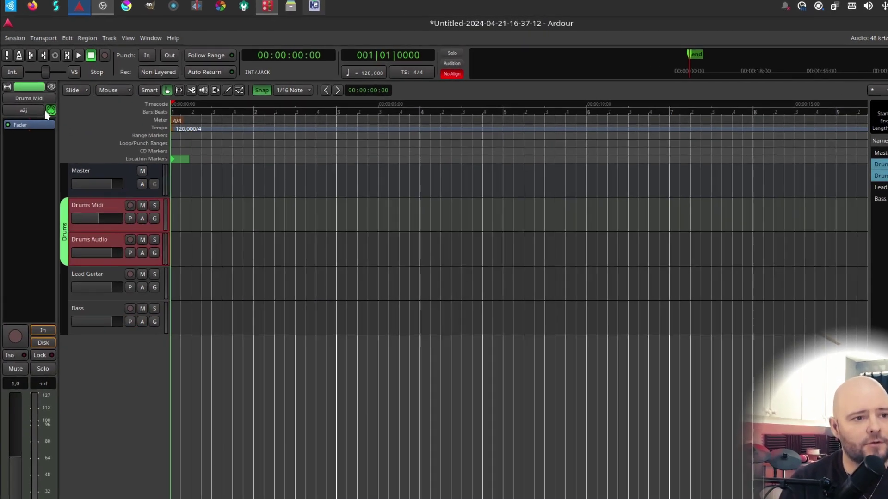
left_click(27, 100)
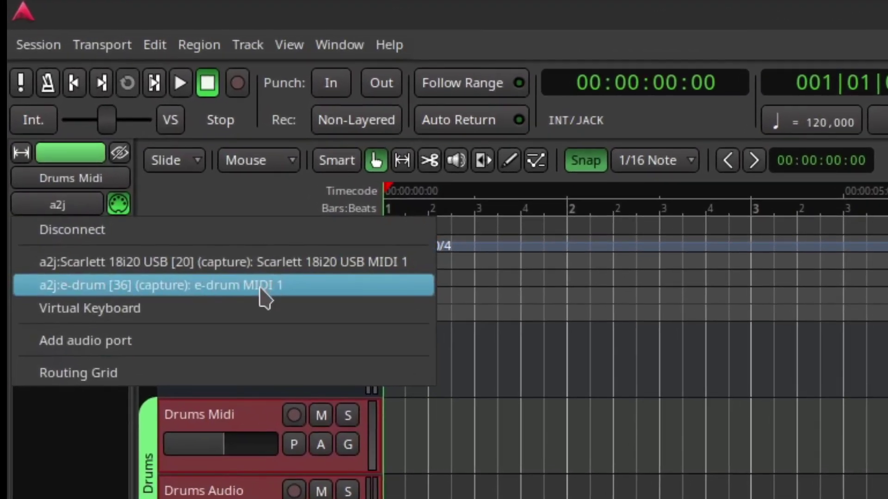
left_click(260, 286)
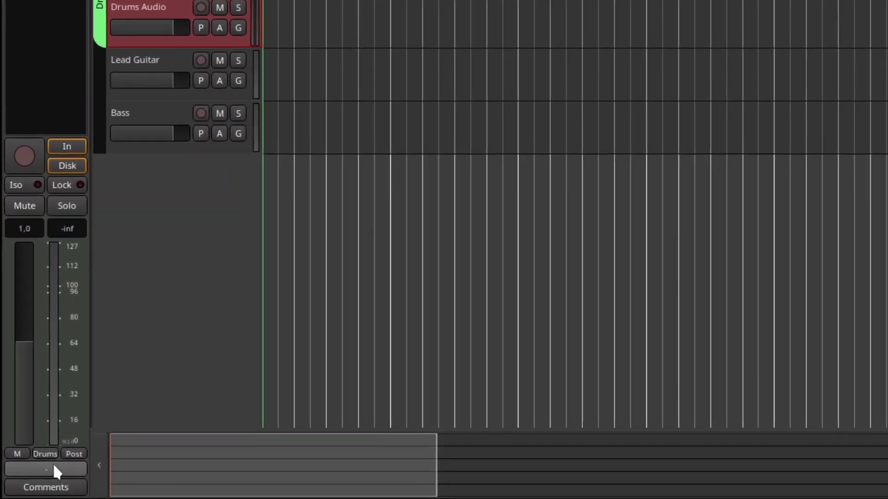
Step: Connect the Drums Midi output to Hydrogen Midi-In in the routing grid, and close the grid
left_click(25, 482)
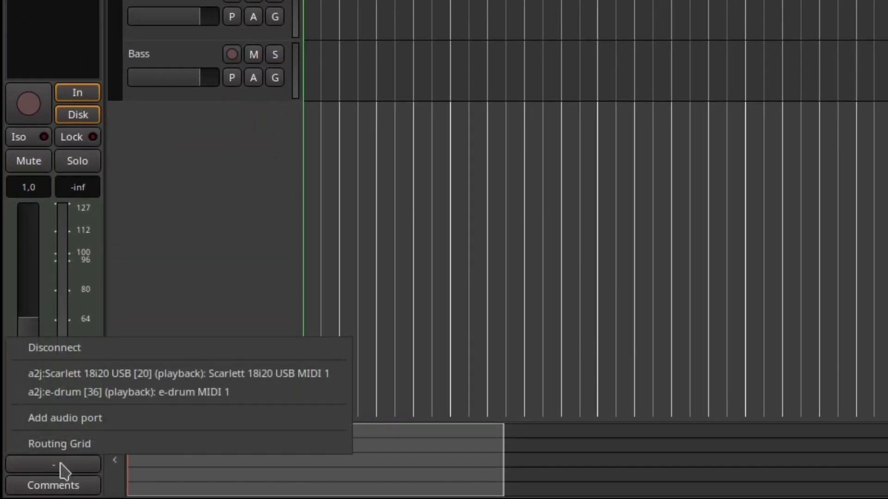
left_click(91, 439)
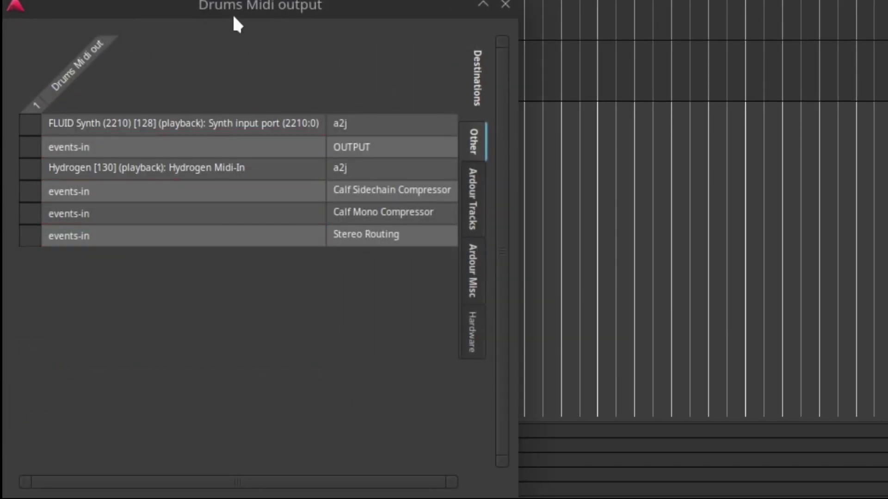
left_click_drag(232, 13, 519, 1)
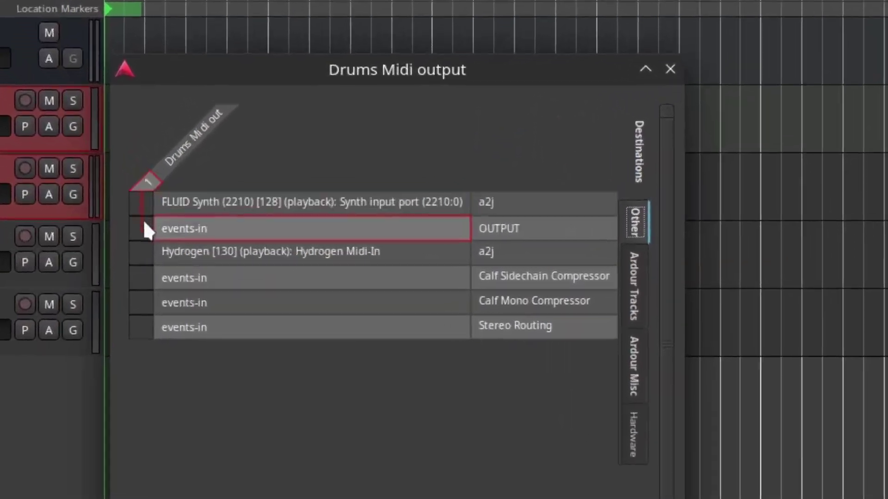
left_click(141, 252)
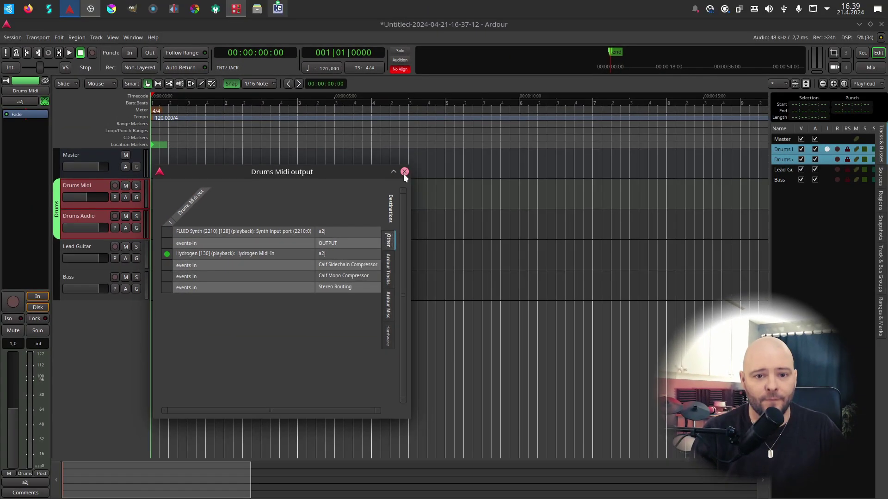
left_click(729, 46)
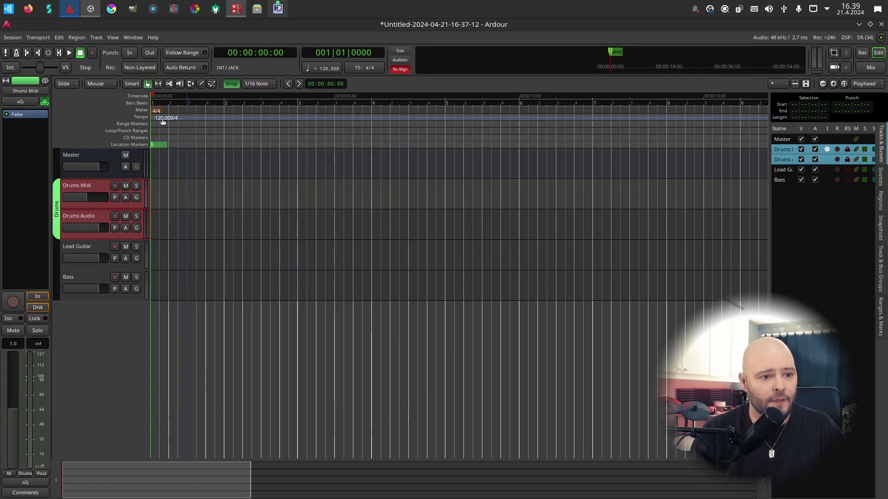
Step: Disconnect the Drums Audio track's input from hardware inputs 1/2
left_click(96, 212)
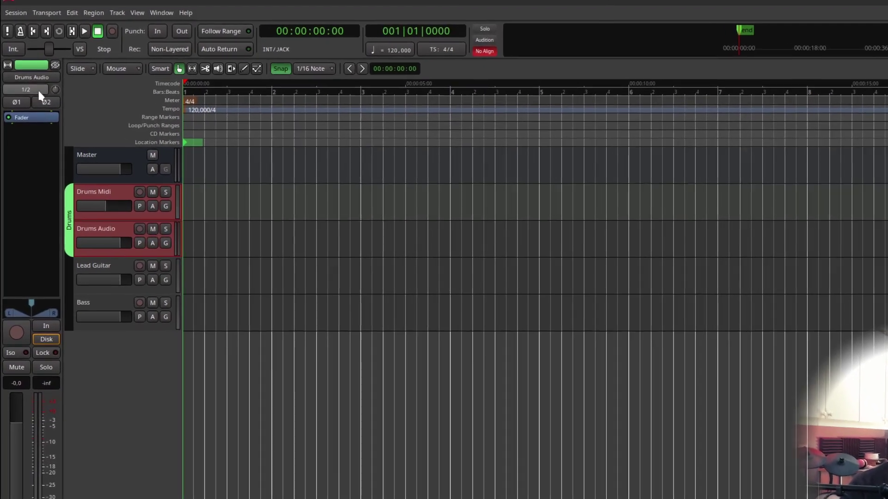
left_click(39, 91)
left_click(33, 100)
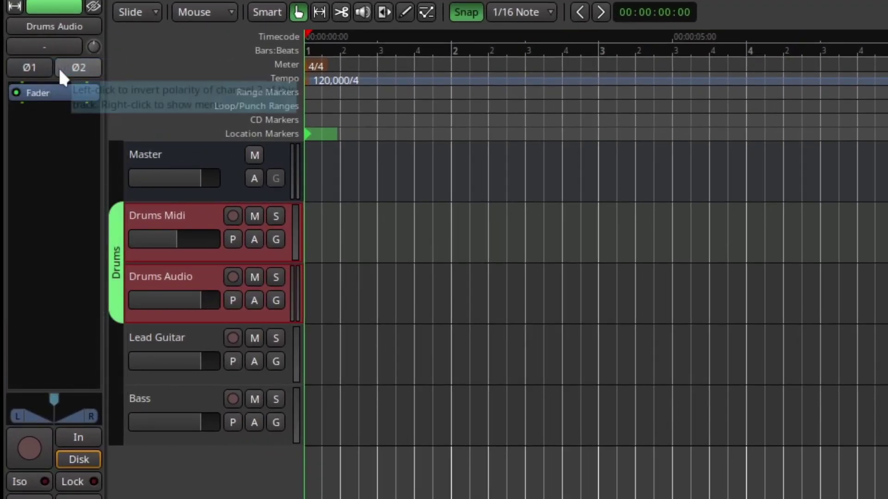
Step: Connect Hydrogen's Main Output L and R to the Drums Audio track's left and right inputs in the routing grid
left_click(44, 46)
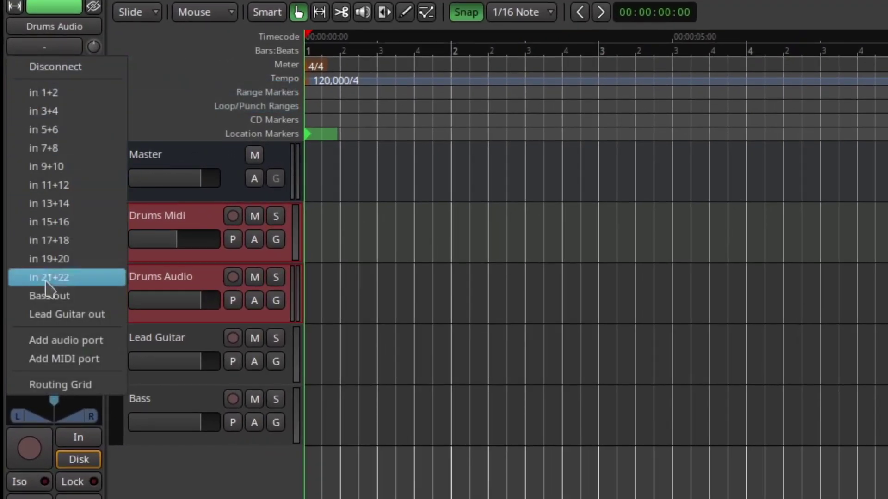
left_click(56, 388)
left_click_drag(151, 84, 444, 38)
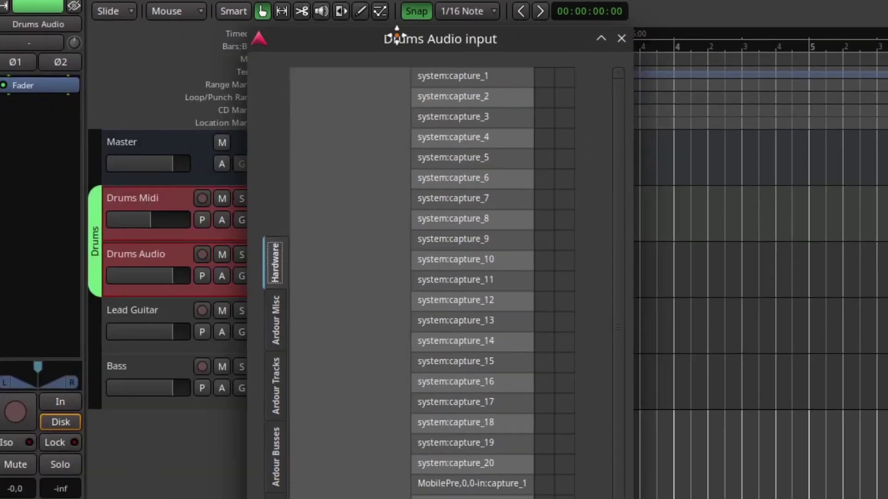
left_click(251, 406)
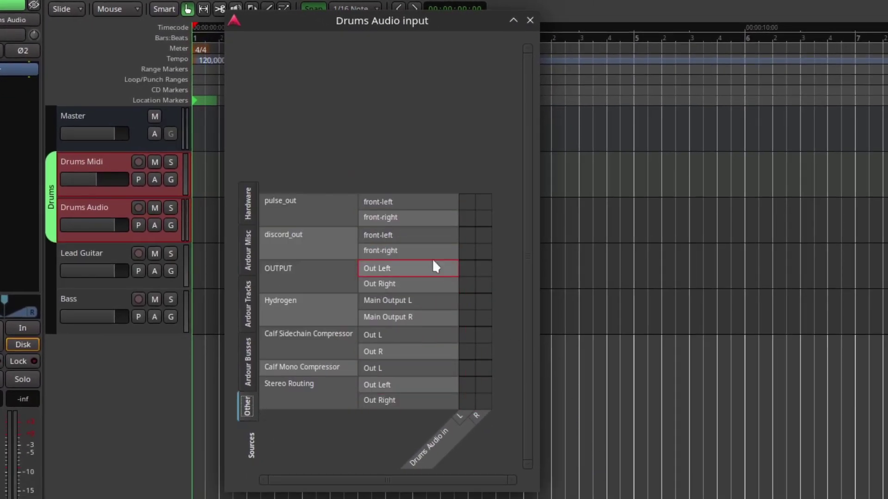
left_click(466, 301)
left_click(483, 318)
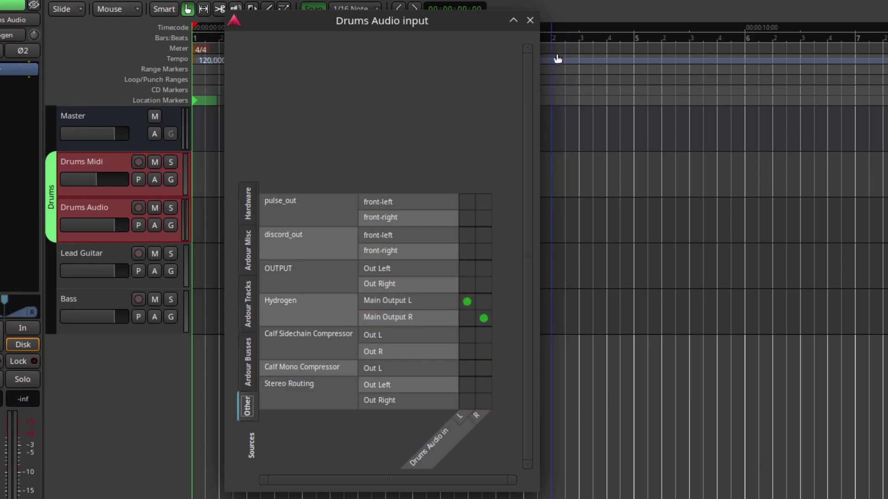
left_click(530, 21)
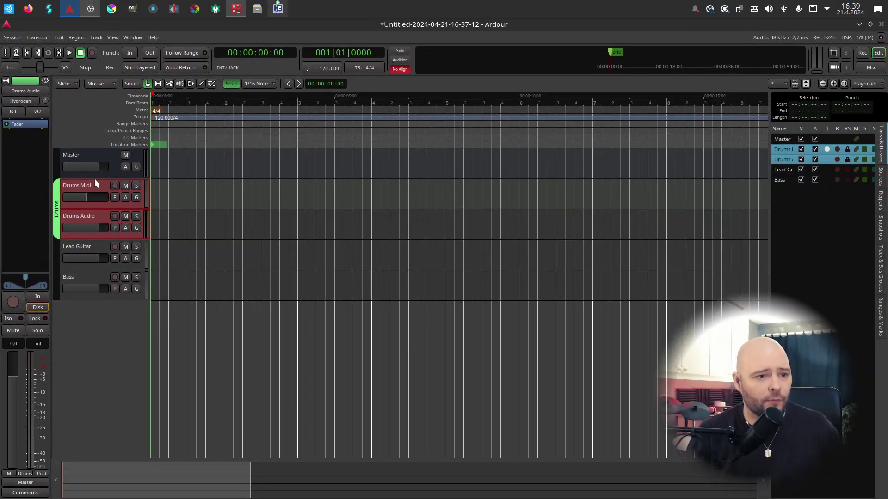
Step: Turn on input monitoring for the Drums Midi track, and both input and disk monitoring for the Drums Audio track
left_click(100, 174)
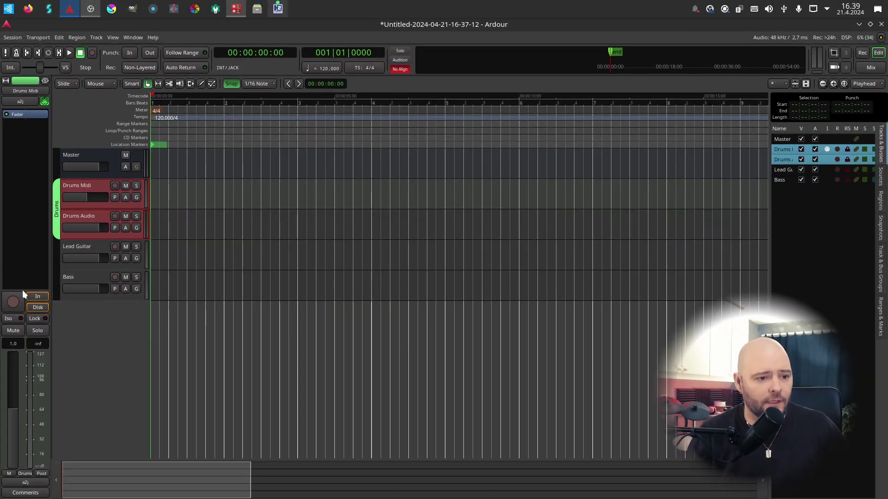
left_click(77, 216)
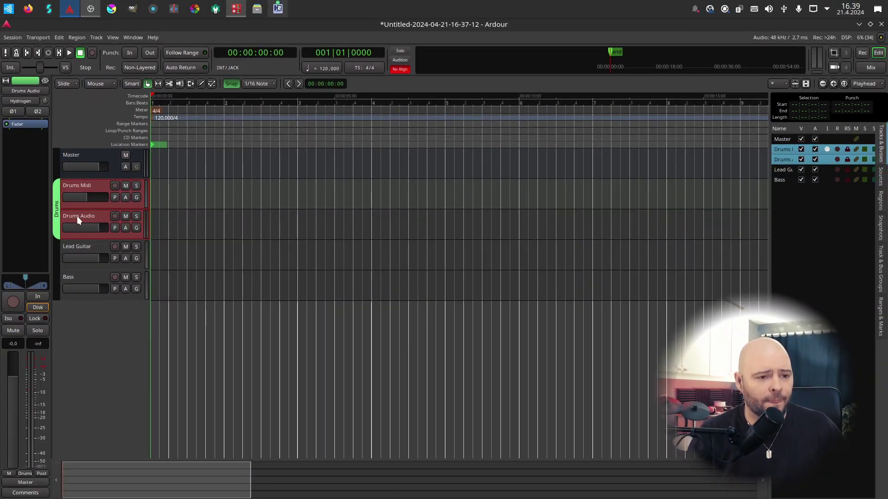
left_click(93, 190)
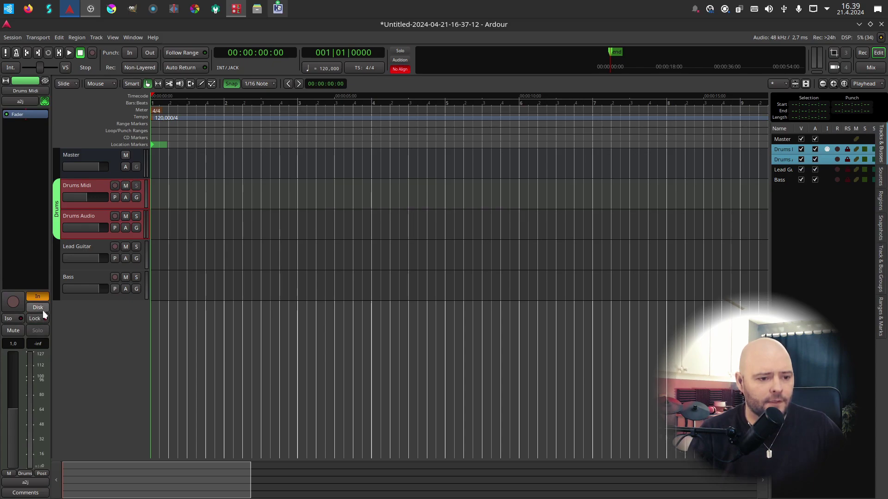
left_click(84, 217)
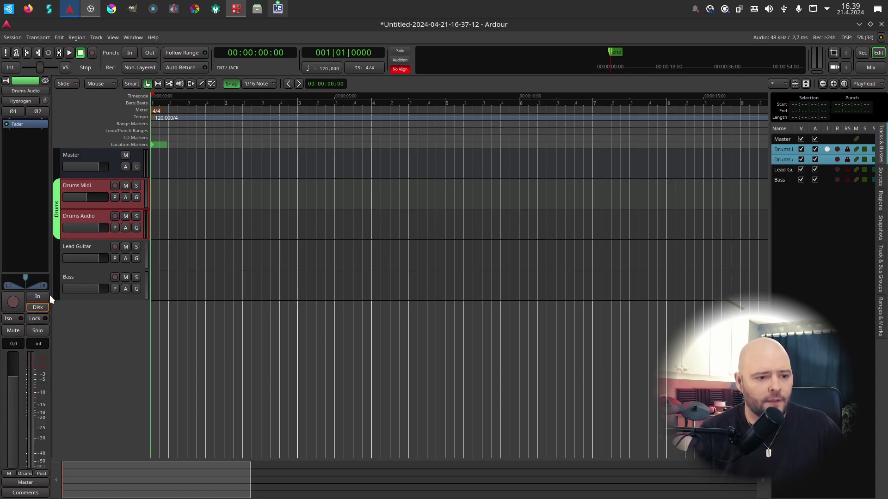
left_click(38, 297)
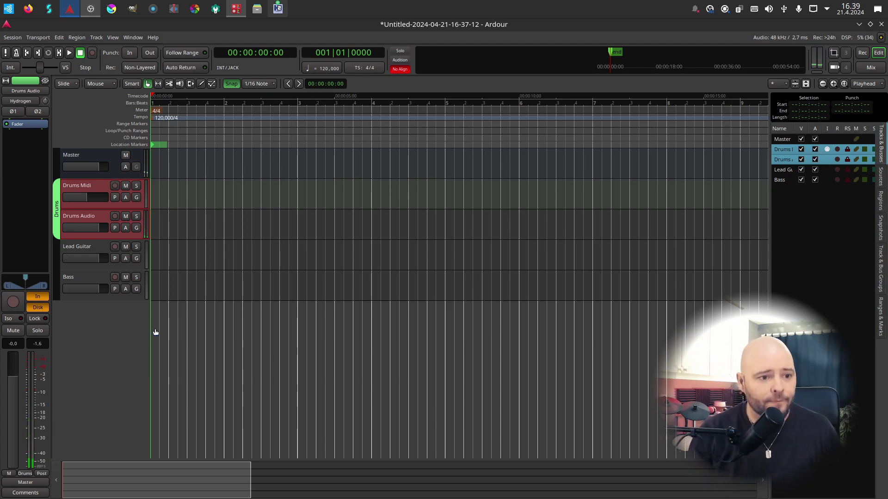
Step: Open the plugin selector for the Lead Guitar track and queue ZamGate (LV2) and Neural Amp Modeler
left_click(89, 247)
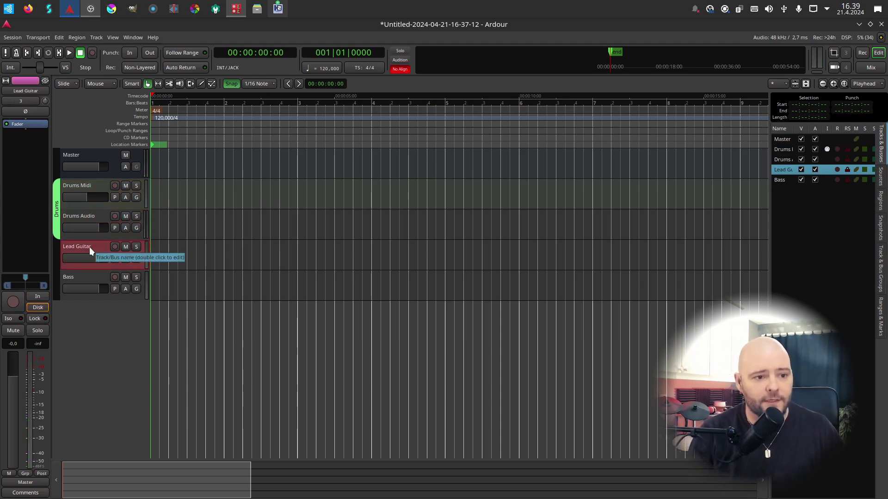
double_click(18, 154)
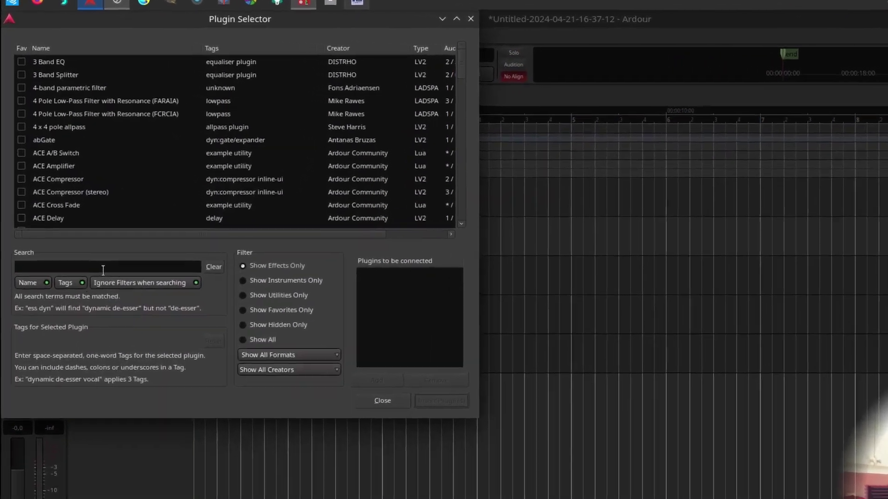
type("zamg")
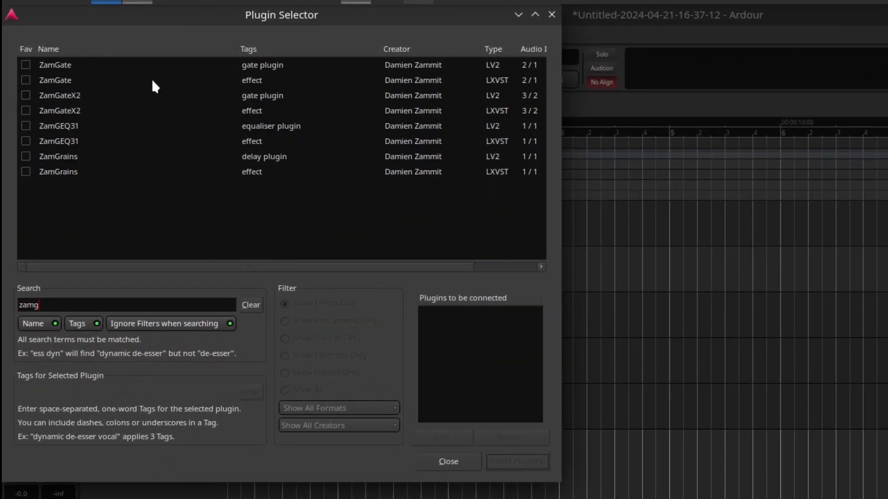
double_click(124, 70)
left_click_drag(73, 305, 4, 258)
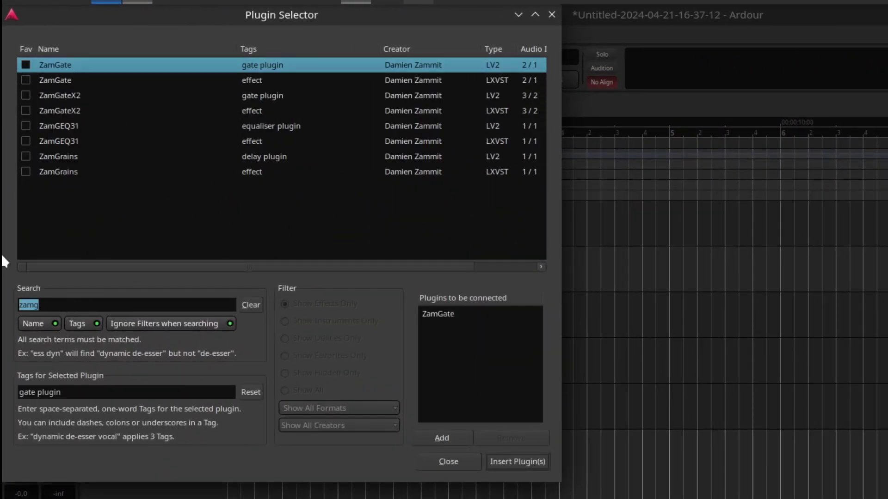
type("neural")
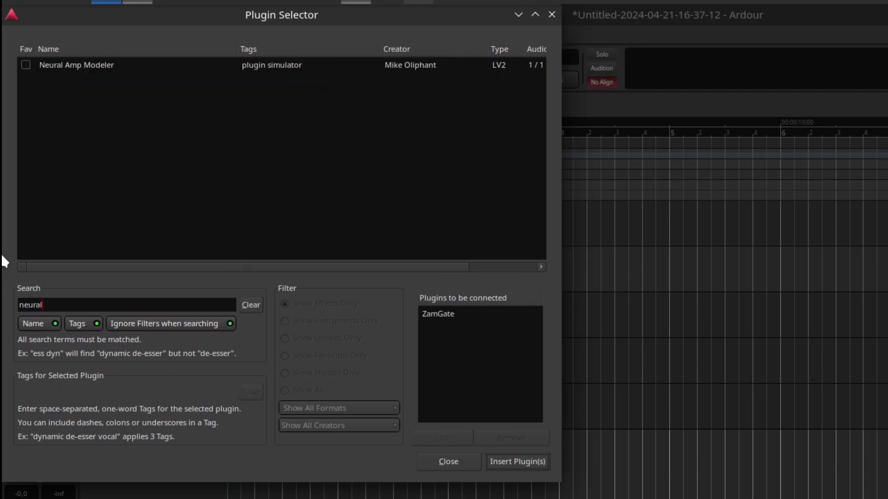
double_click(114, 70)
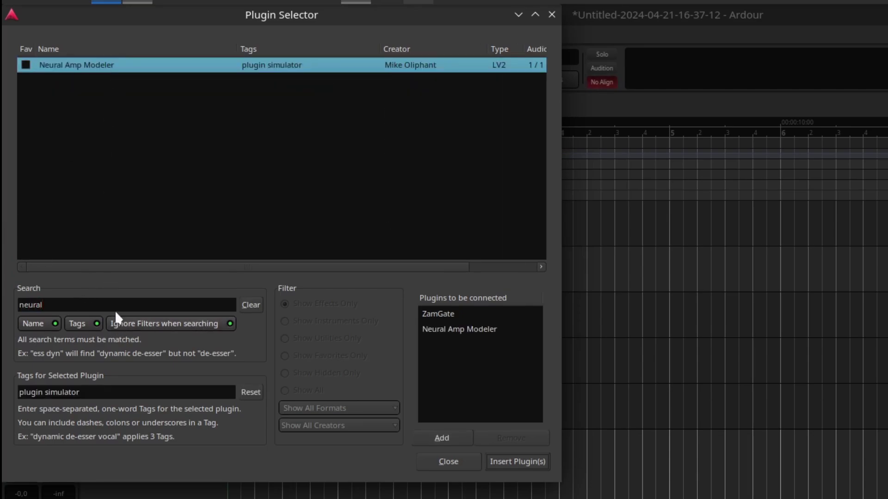
Step: Add x42 - IR Convolver Mono => Stereo and GxChorus-Stereo to the plugins to be connected
left_click_drag(113, 303, 3, 259)
type("IR Con")
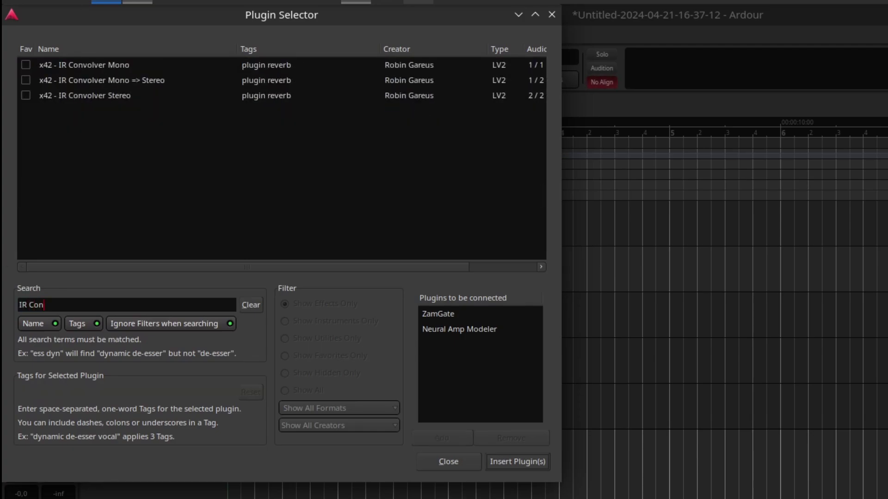
left_click(98, 84)
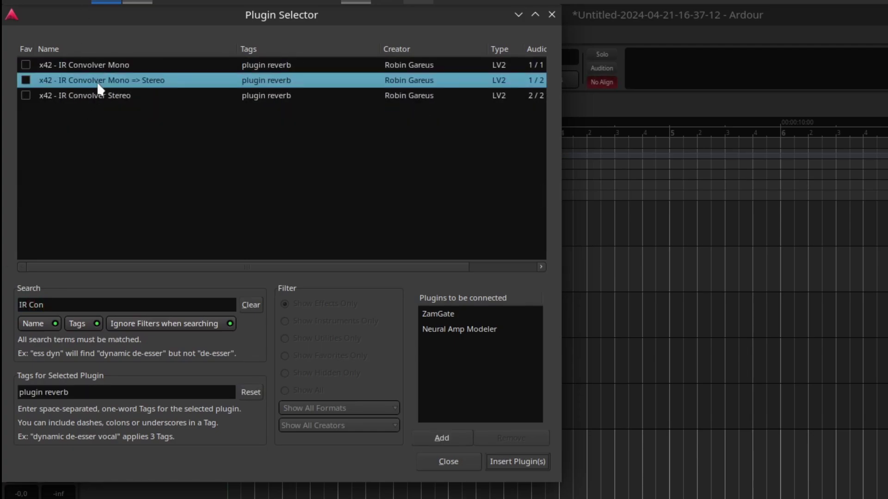
double_click(98, 84)
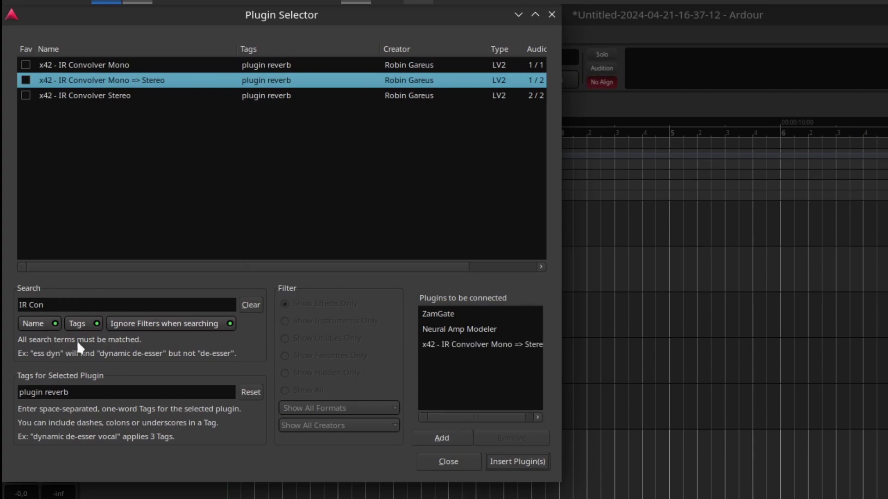
key("Tab")
type("gxC")
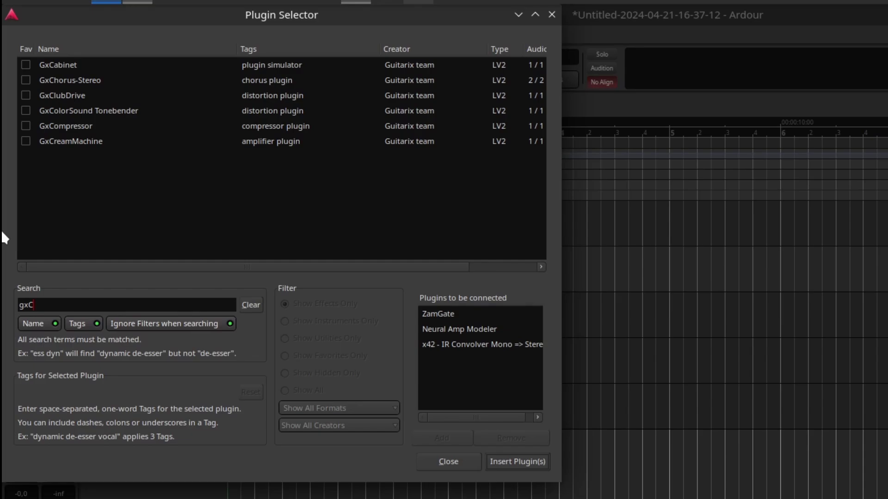
double_click(67, 81)
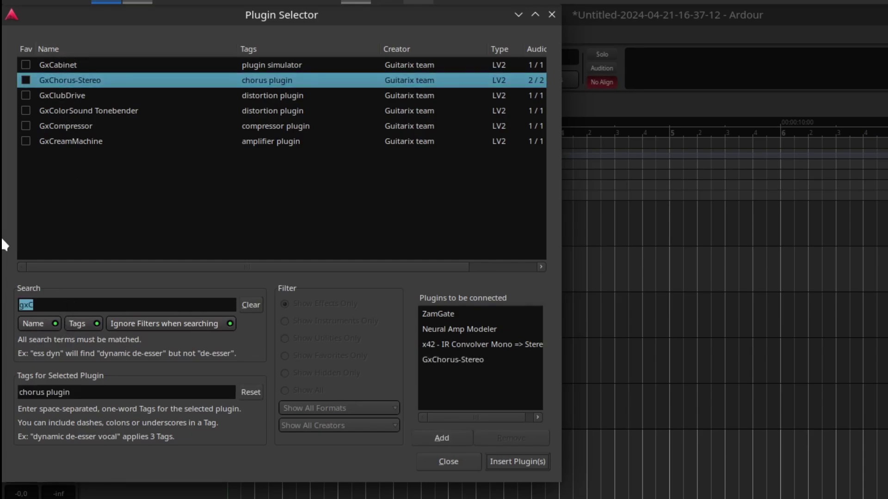
Step: Search for the Guitarix digital delay and queue its stereo version, Gxdigital_delay_st
type("xg")
key("BackSpace")
key("BackSpace")
type("gxDig")
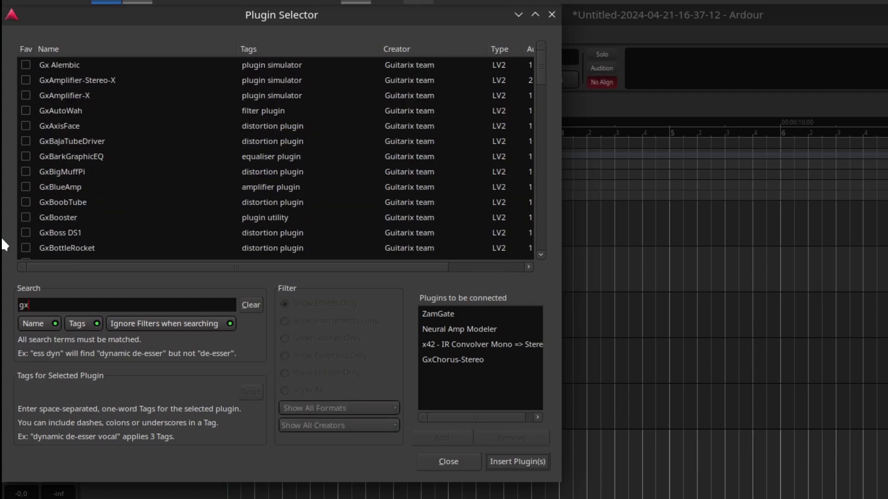
double_click(72, 81)
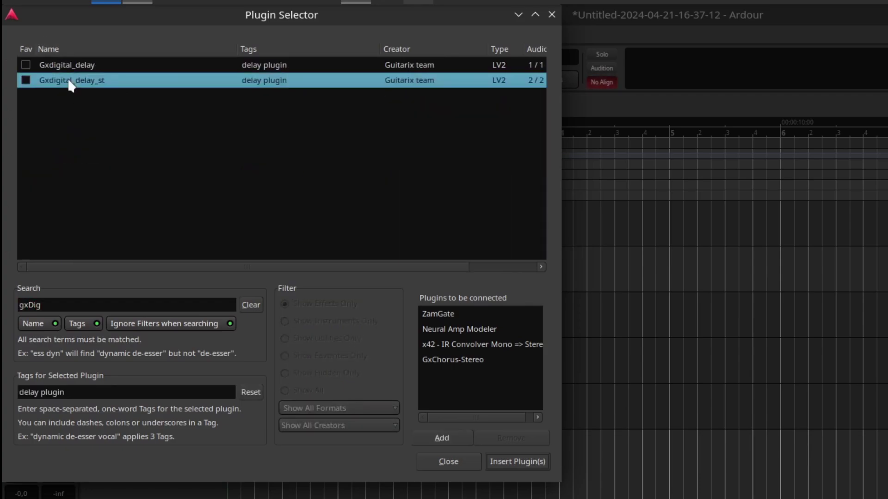
Step: Queue GxReverb-Stereo as well and insert all queued plugins on the Lead Guitar track, placed ahead of the fader
double_click(56, 301)
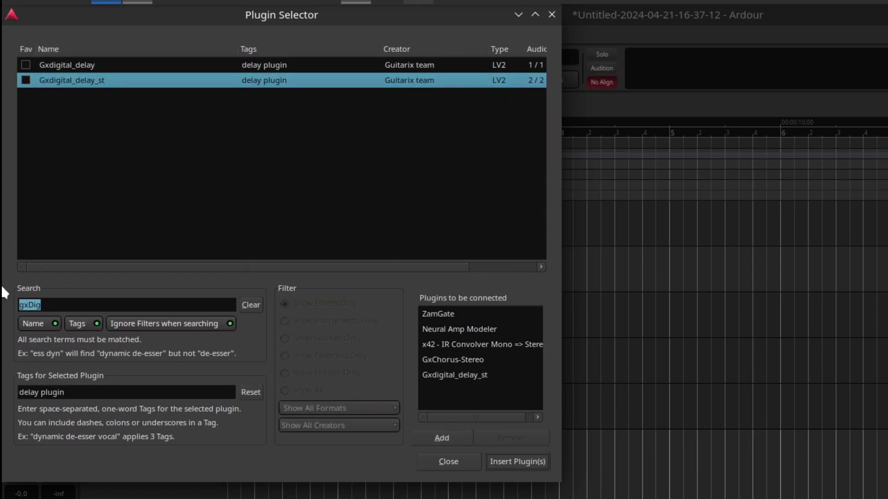
type("gxRev")
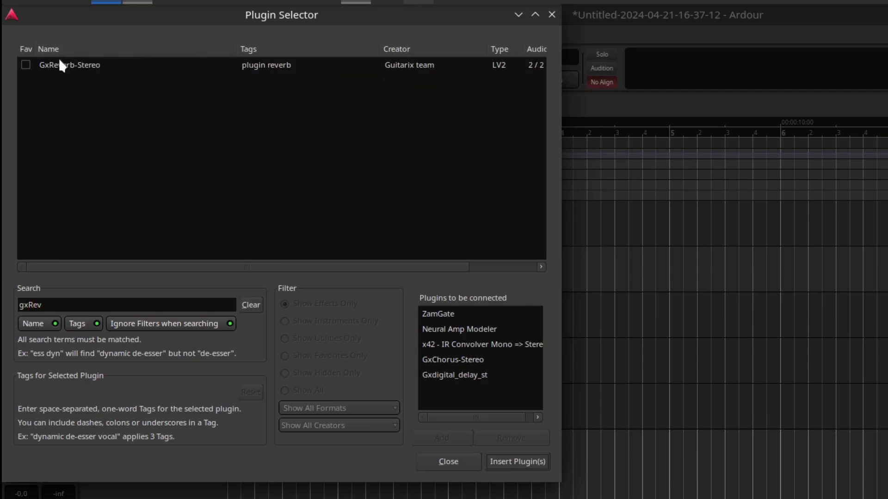
double_click(61, 65)
left_click(524, 461)
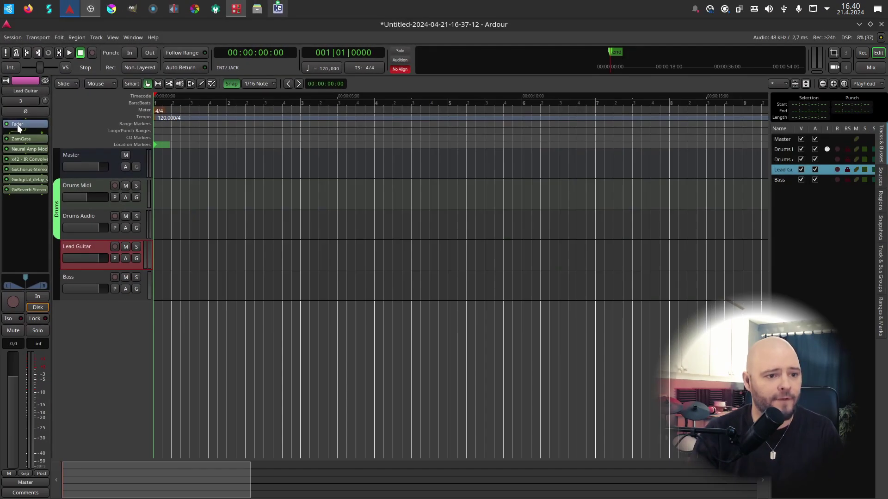
left_click_drag(18, 126, 26, 208)
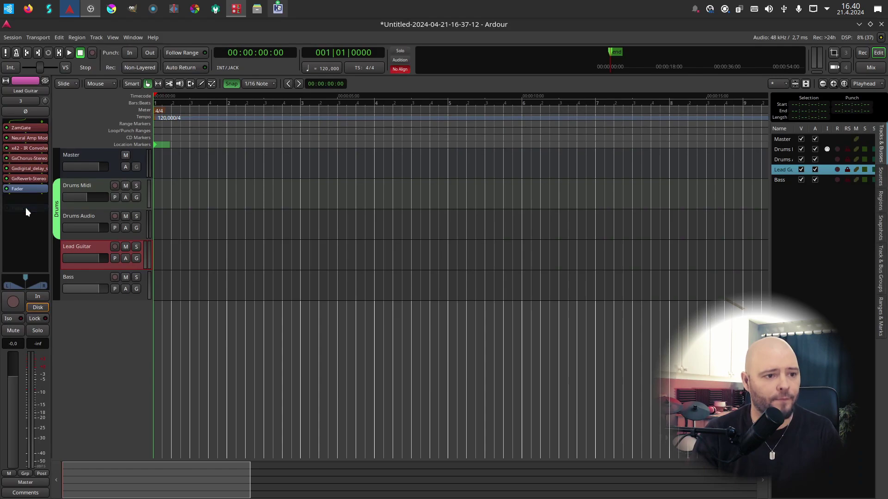
Step: Load "George B Ceriatone King Kong NAM Capture Boosted peace keeper Chase Tone Secret Pre Deco v2.nam" from NAM Models into Neural Amp Modeler
double_click(21, 138)
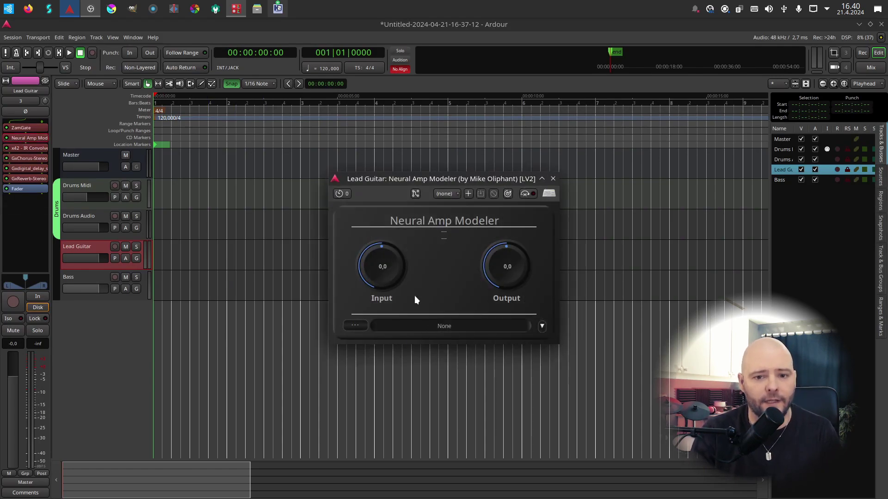
left_click(354, 327)
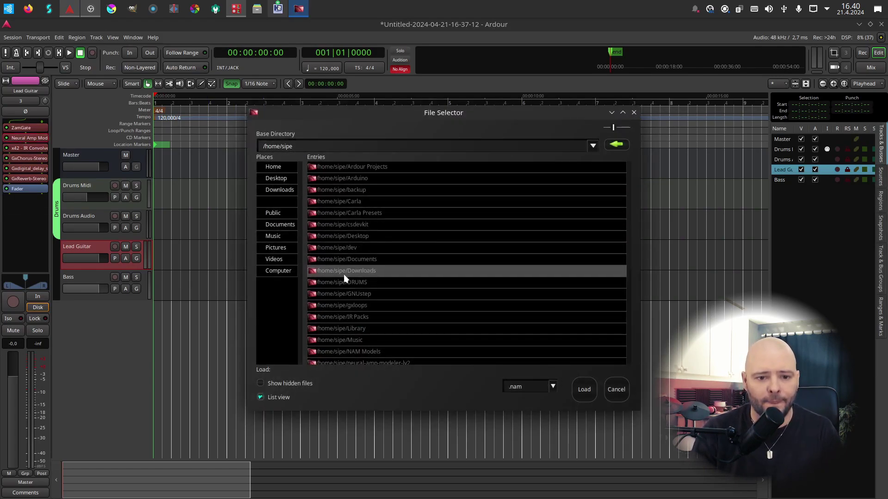
double_click(350, 351)
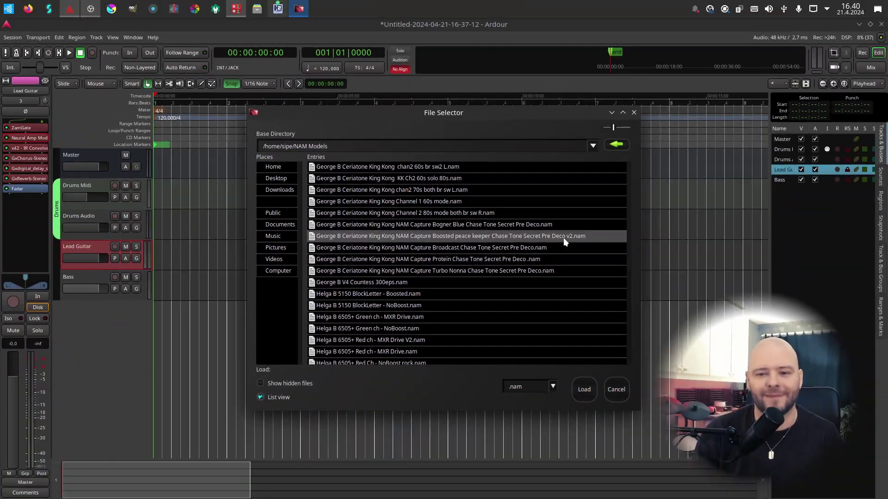
double_click(747, 227)
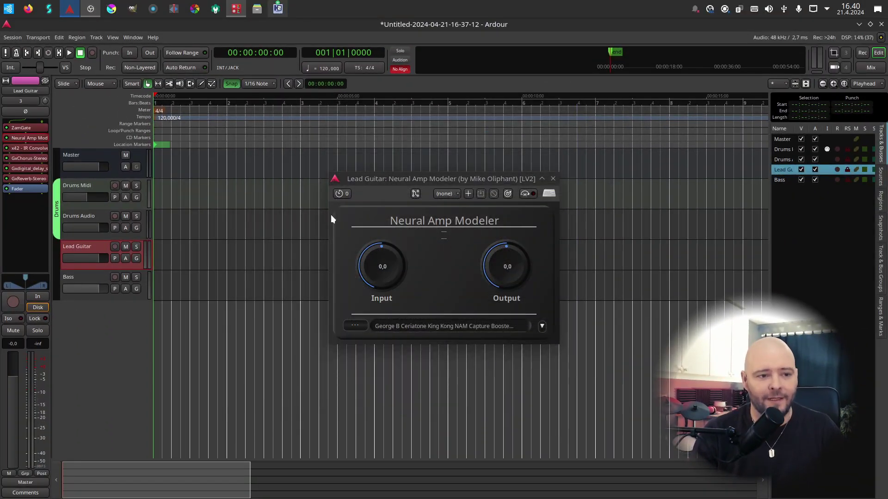
Step: Load GuitarHack Original Between.wav from the IR Packs folder's GuitarHacks Impulses, Original 3 Impulses, into the Lead Guitar's IR Convolver
double_click(29, 148)
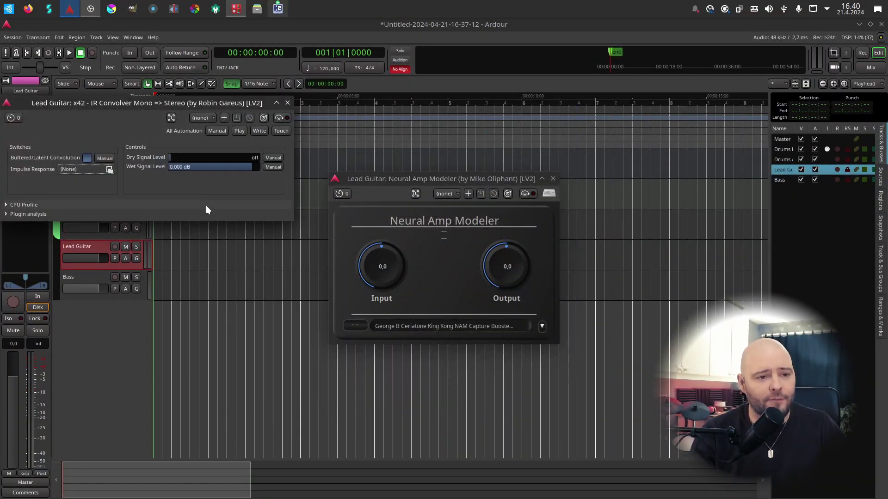
left_click(82, 169)
left_click(27, 96)
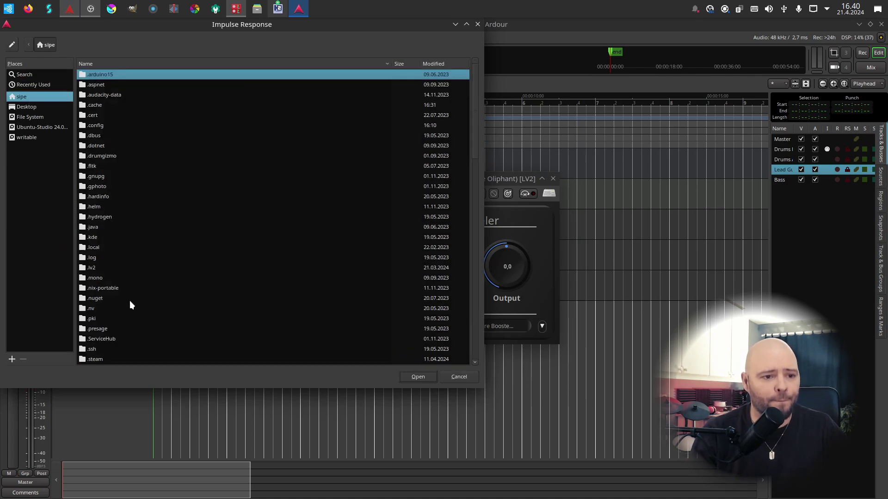
scroll(119, 303, "down", 5)
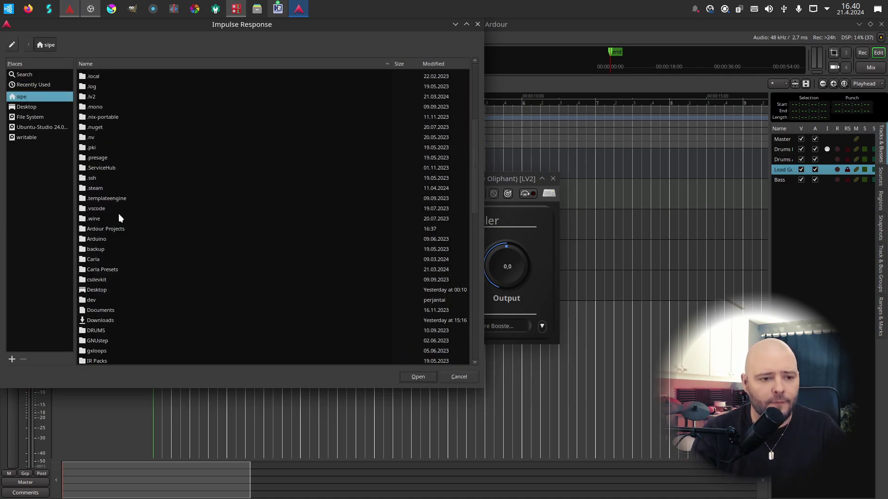
scroll(100, 168, "up", 6)
scroll(112, 342, "down", 1)
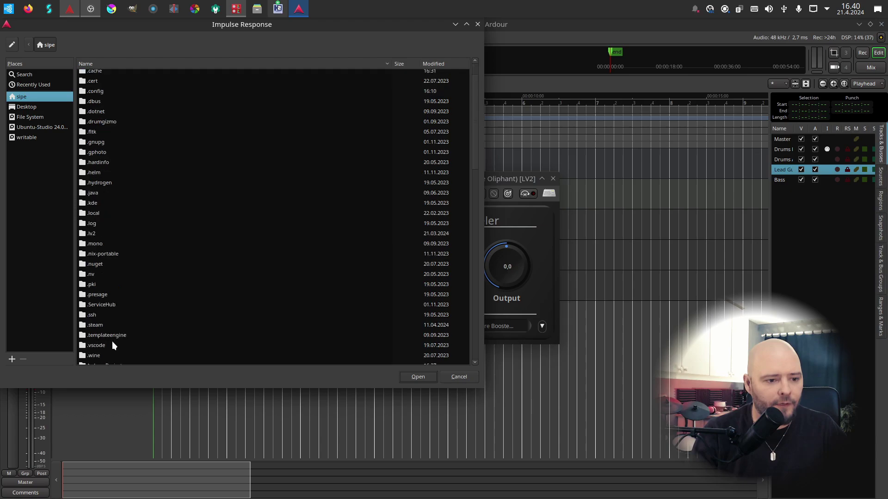
scroll(112, 342, "down", 2)
scroll(116, 243, "down", 5)
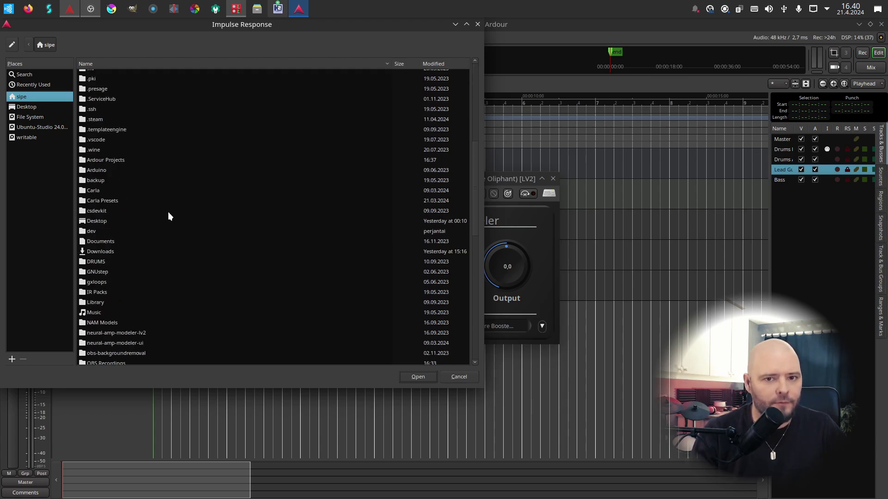
double_click(98, 291)
double_click(131, 79)
double_click(125, 93)
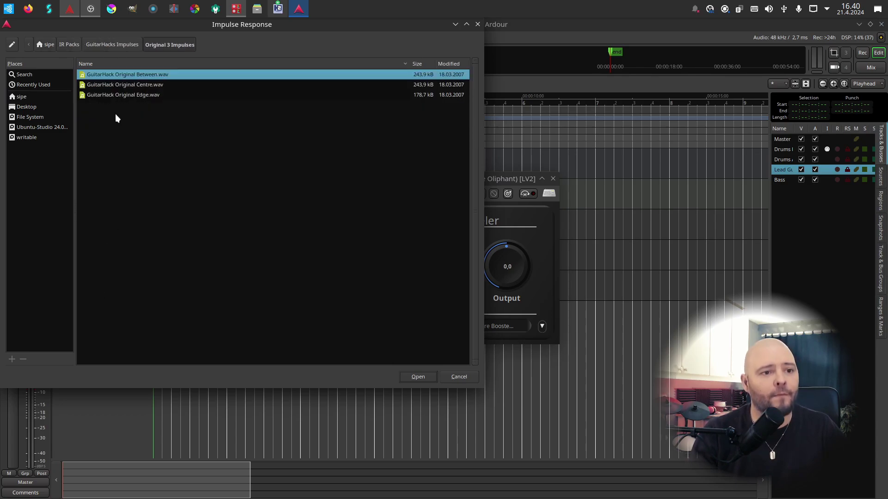
double_click(133, 77)
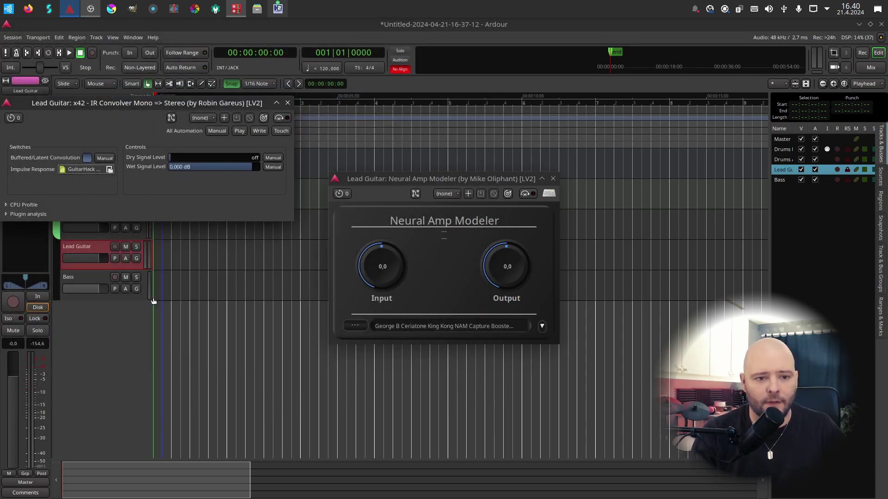
left_click_drag(103, 103, 398, 93)
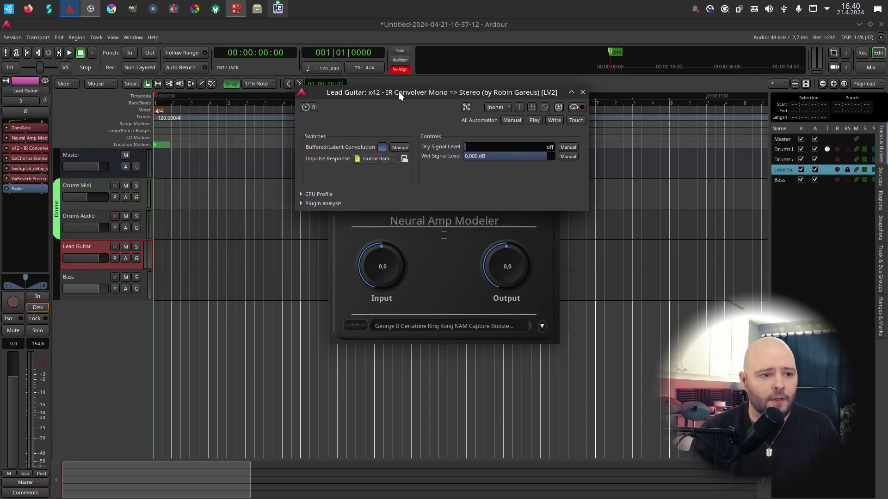
Step: Open the controls of the Lead Guitar track's GxChorus-Stereo, Gxdigital_delay_st and GxReverb-Stereo plugins
double_click(35, 159)
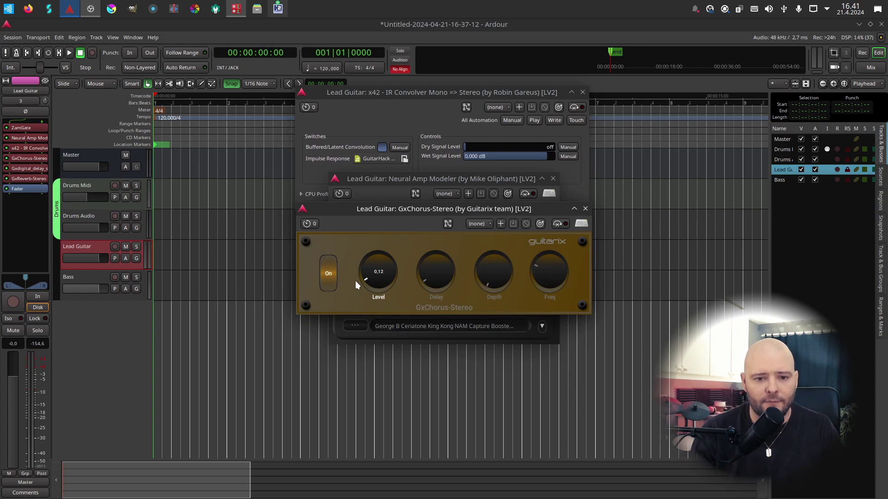
double_click(26, 168)
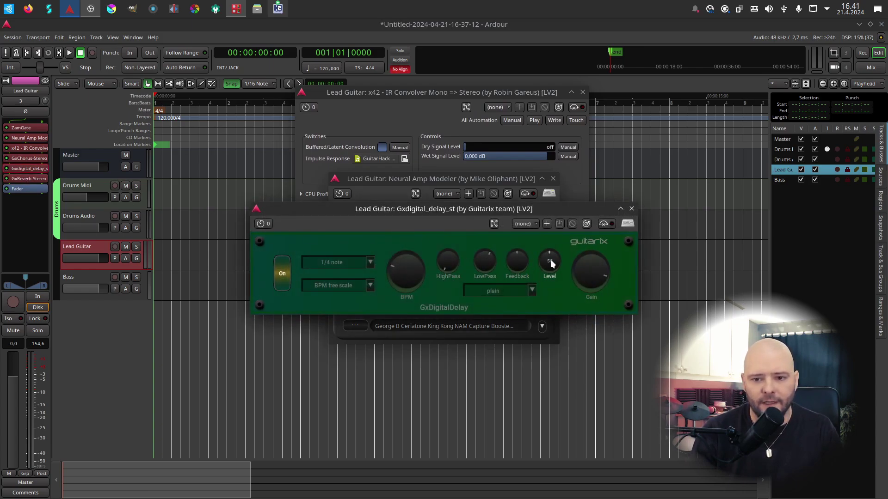
double_click(28, 179)
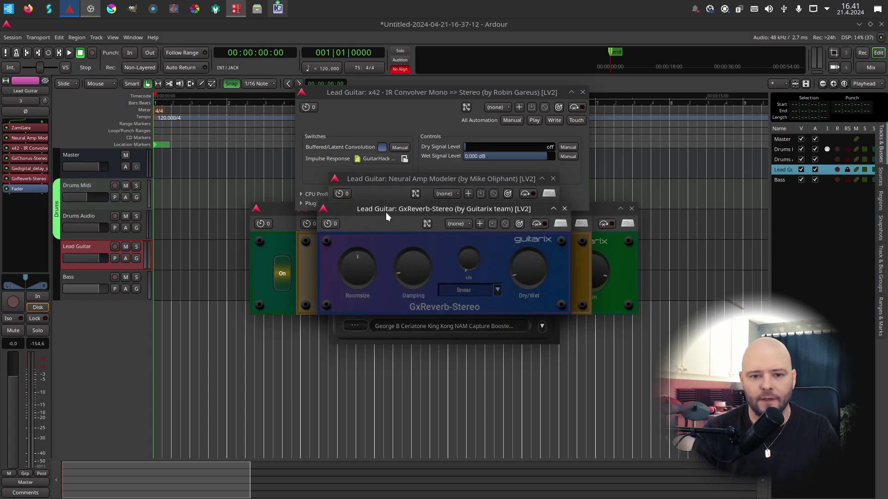
Step: Spread out the amp modeler, delay, chorus and reverb windows so their controls are accessible, and close the IR Convolver window
left_click_drag(386, 212, 430, 343)
left_click_drag(366, 185, 128, 323)
left_click_drag(162, 144, 136, 123)
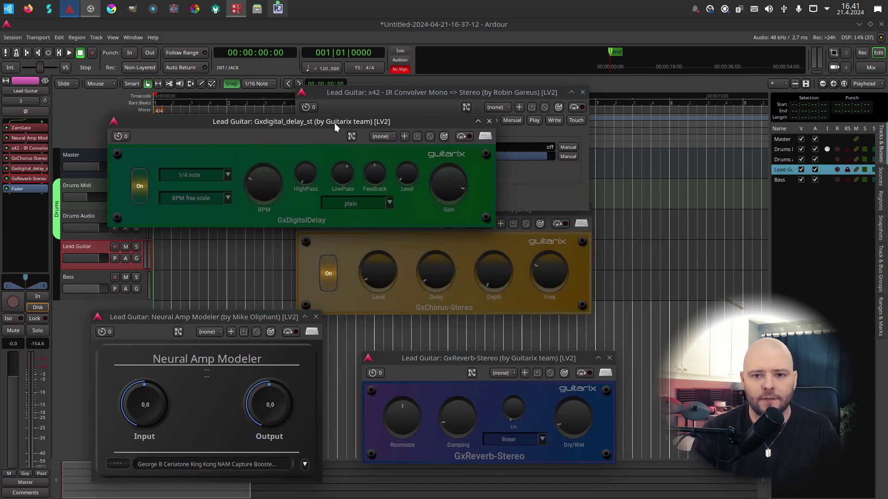
left_click(582, 92)
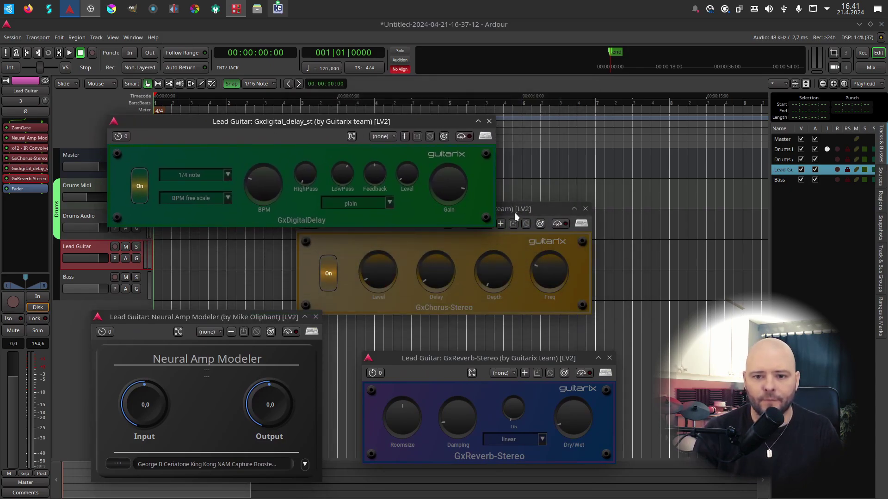
left_click_drag(514, 213, 513, 246)
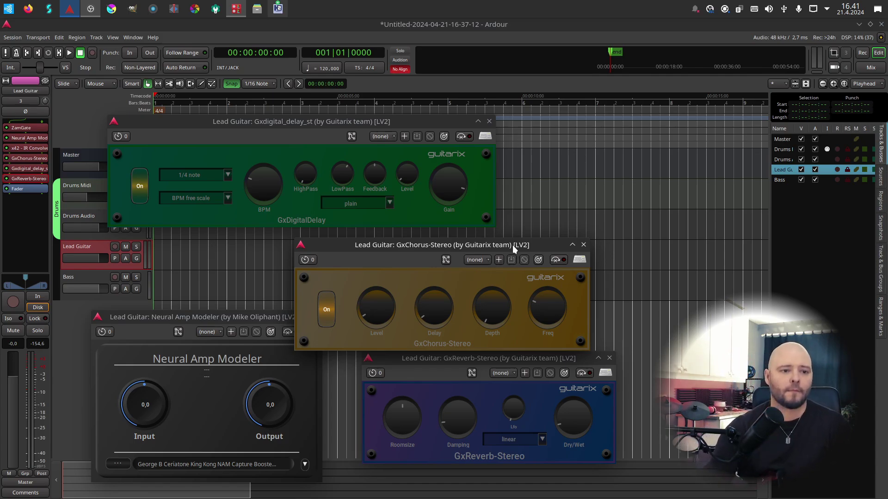
Step: Switch the Lead Guitar track's input to 1 and turn on its input monitoring
left_click(97, 249)
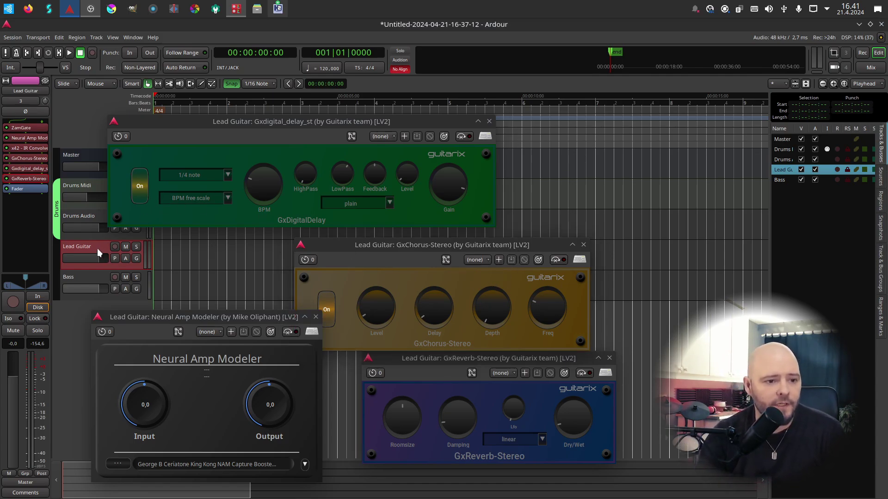
left_click(25, 101)
left_click(32, 124)
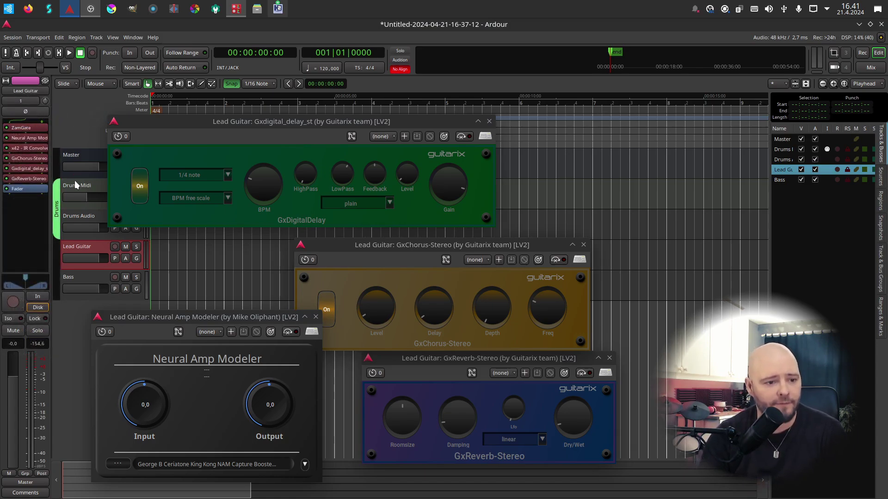
left_click(38, 296)
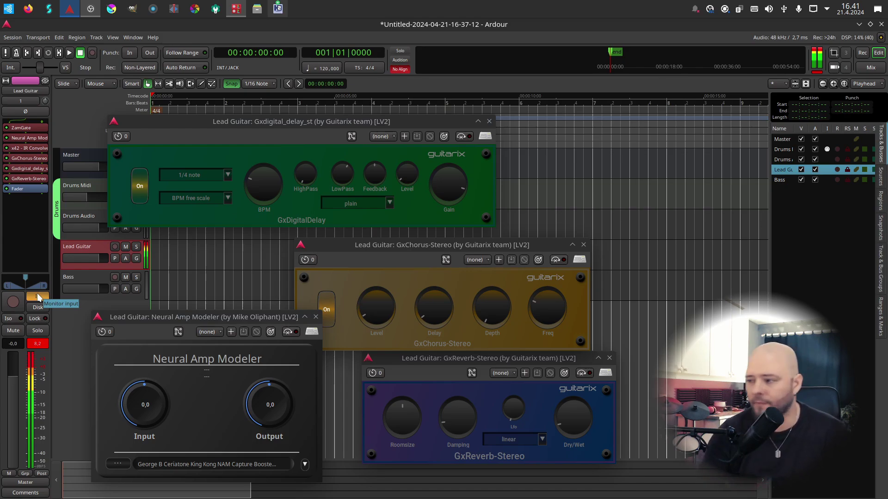
Step: Set Neural Amp Modeler's output to -6.8 and the GxChorus-Stereo level to about 0.24
left_click_drag(284, 392, 248, 436)
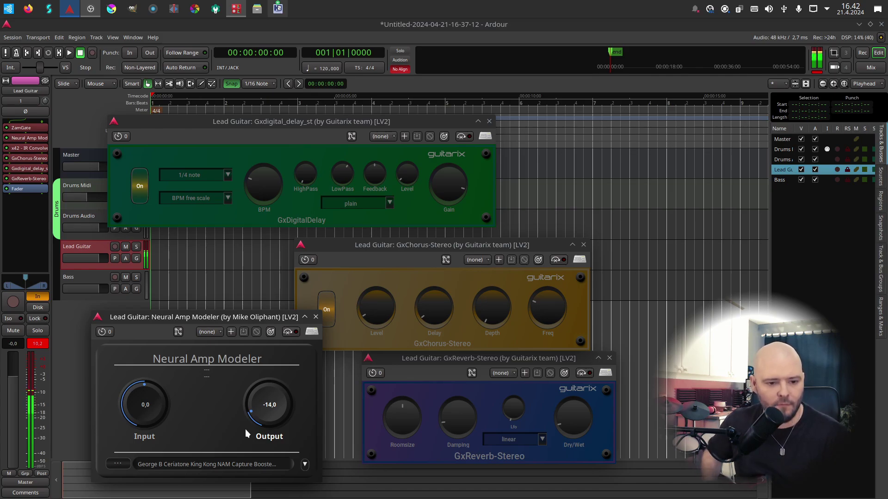
left_click_drag(257, 421, 255, 407)
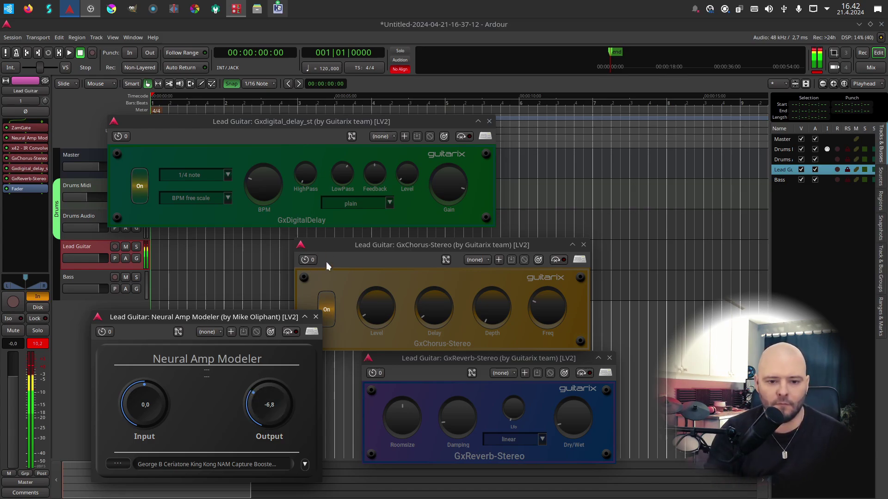
left_click_drag(377, 315, 373, 309)
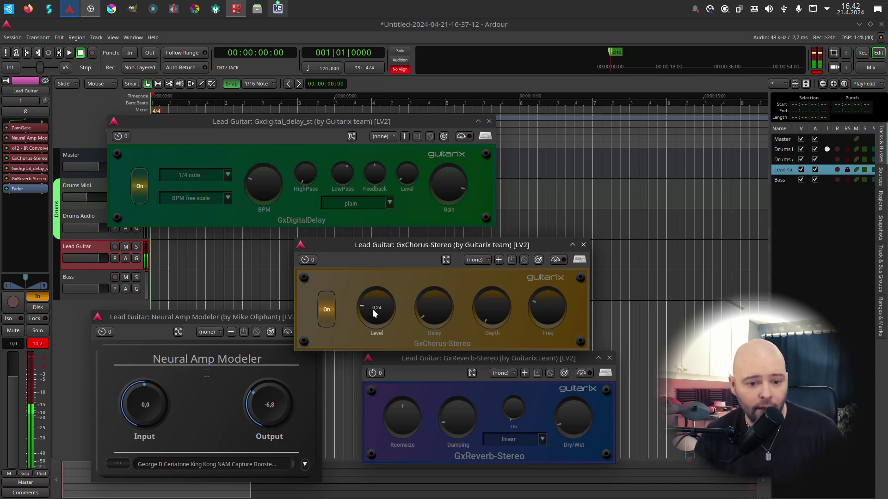
Step: Close the Lead Guitar's amp modeler, reverb, chorus and digital delay plugin windows
left_click_drag(229, 311, 231, 294)
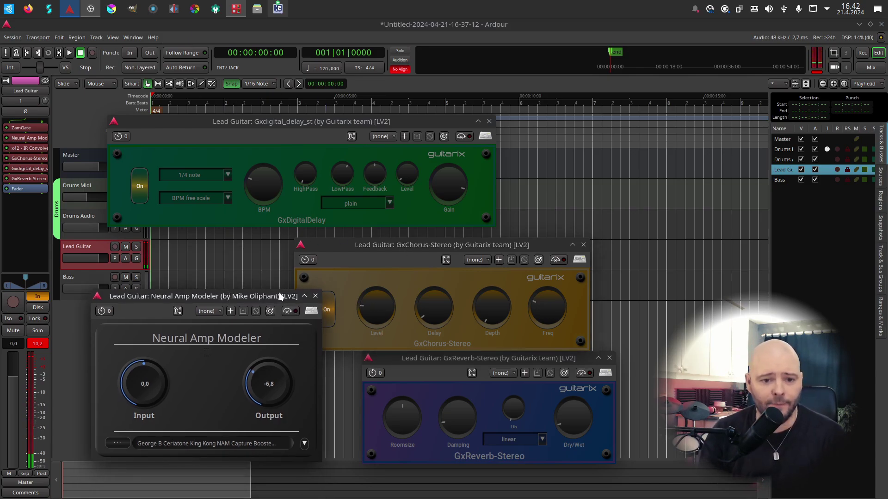
left_click(313, 294)
left_click(609, 359)
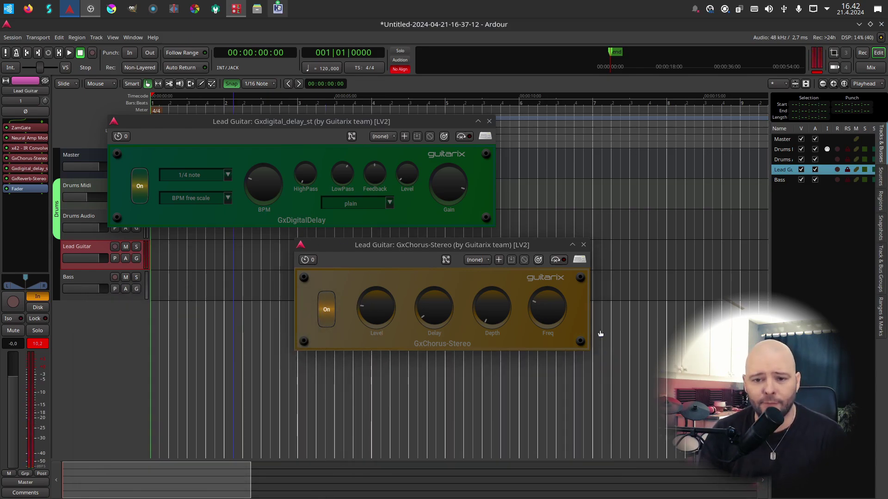
left_click(584, 245)
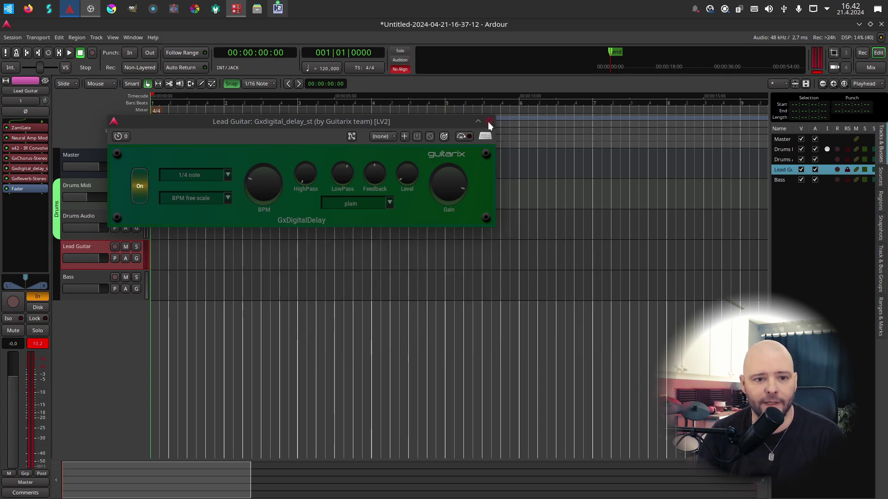
left_click(489, 121)
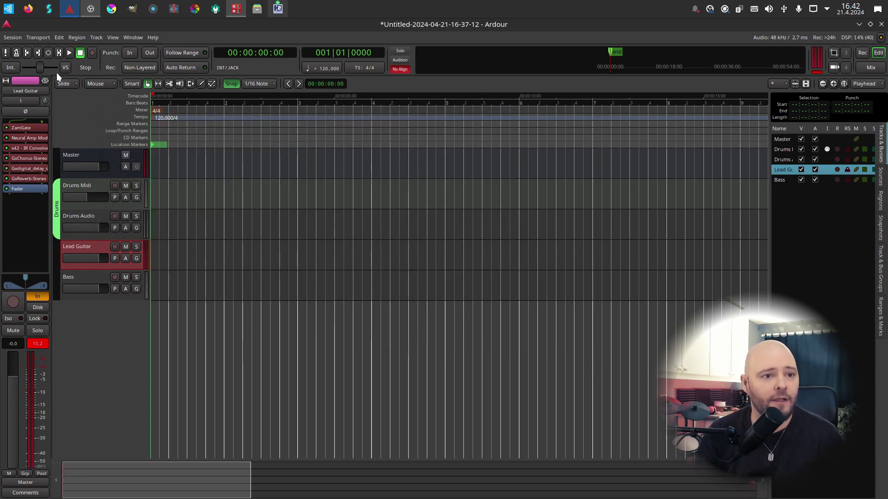
Step: Tap out the song's tempo in the tempo editor and set the starting tempo to 180 beats per minute
left_click(322, 68)
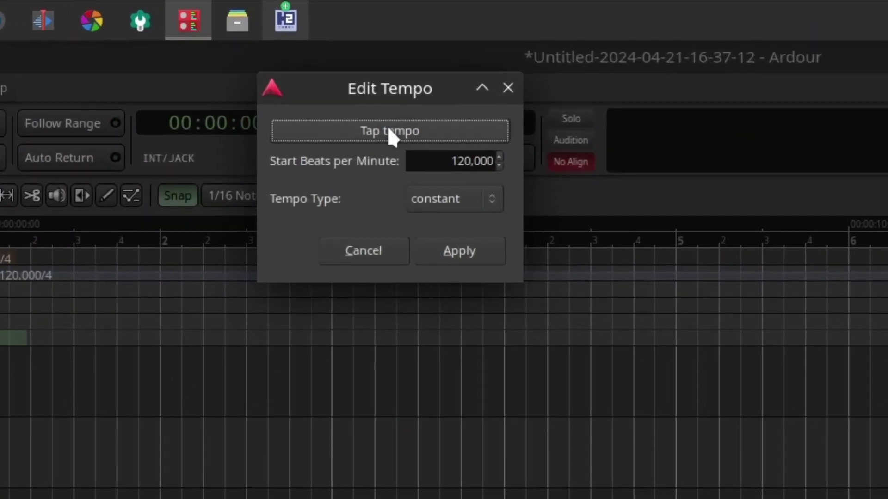
left_click(323, 56)
left_click(323, 56)
left_click(323, 56)
left_click(400, 146)
left_click(401, 147)
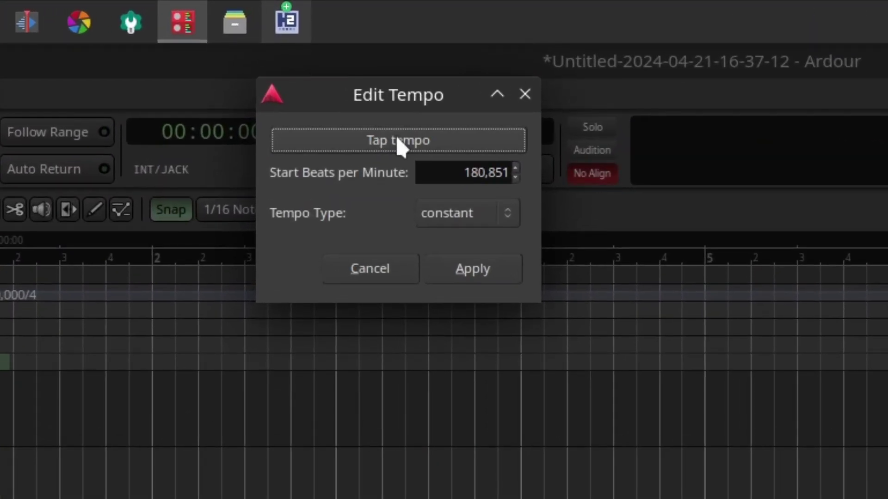
left_click(400, 146)
left_click(401, 146)
left_click(400, 146)
left_click(400, 147)
left_click(400, 147)
left_click(401, 146)
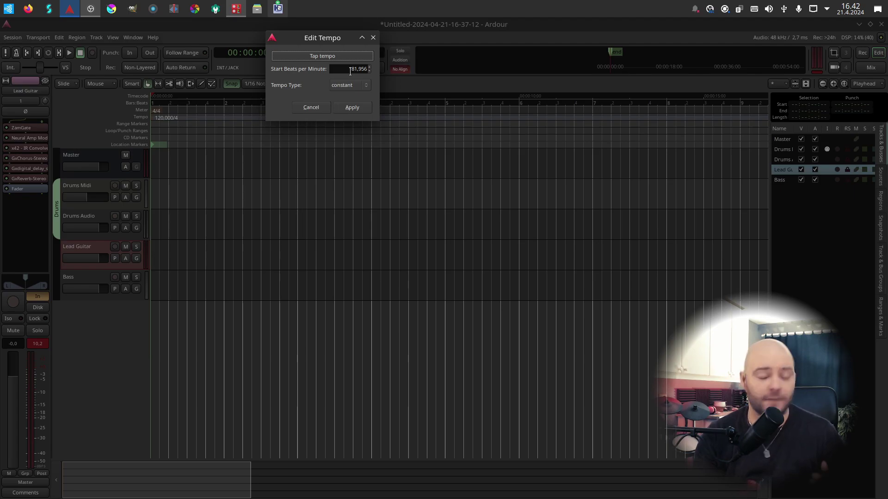
double_click(350, 70)
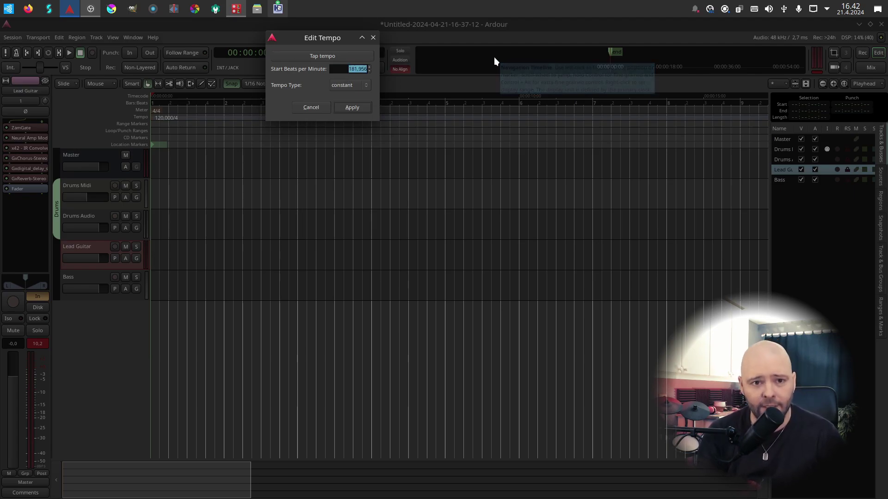
type("180")
key("Return")
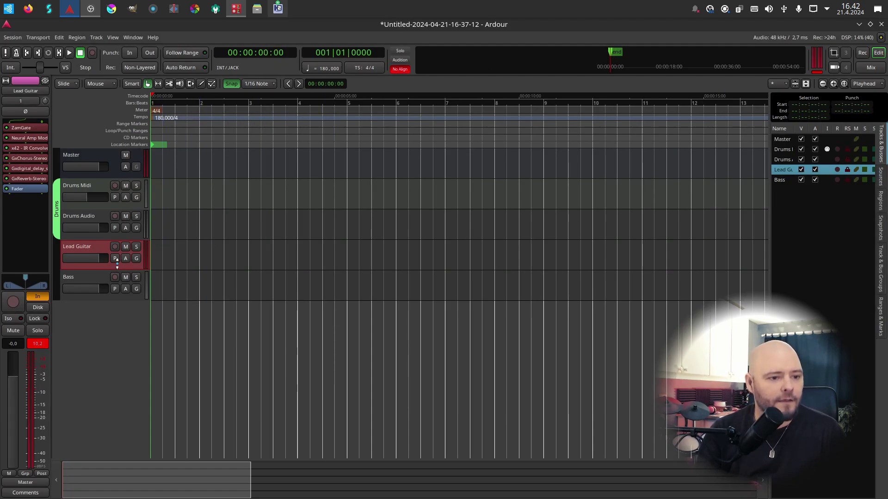
Step: Record a take on the Lead Guitar track with the metronome on, disarming the track and stopping the transport at the end
left_click(114, 247)
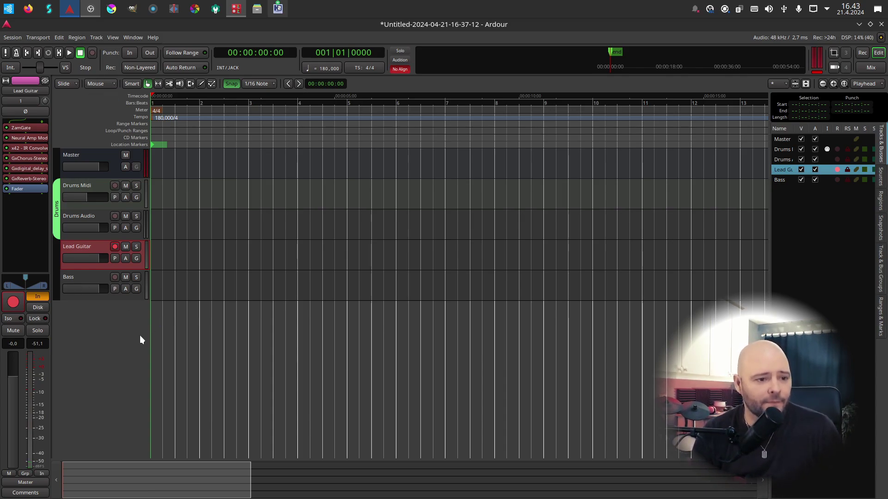
left_click(15, 52)
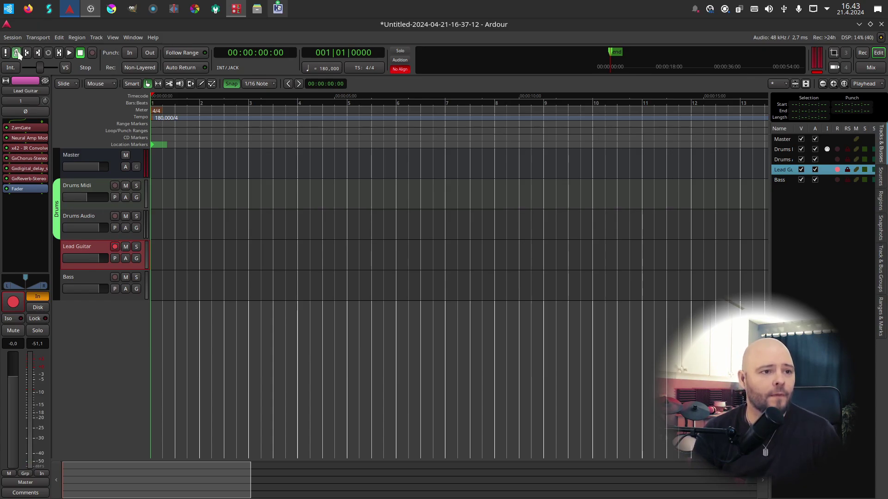
left_click(92, 52)
left_click(69, 53)
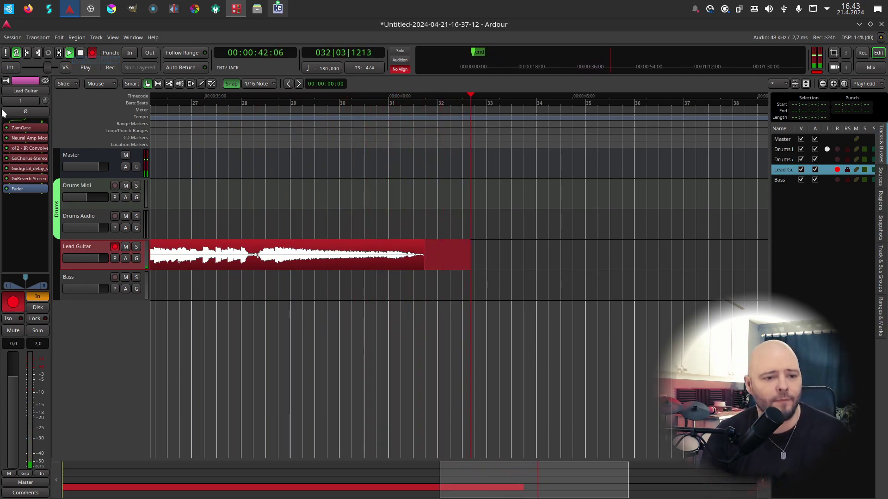
left_click(114, 247)
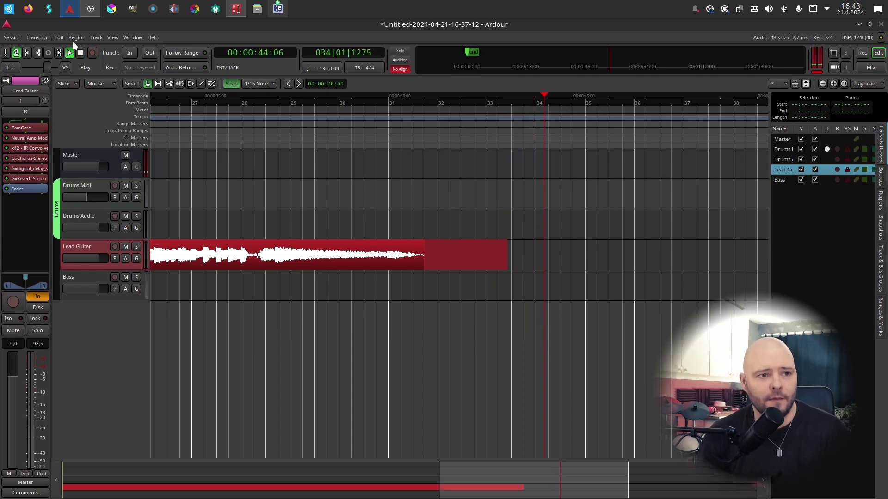
left_click(80, 52)
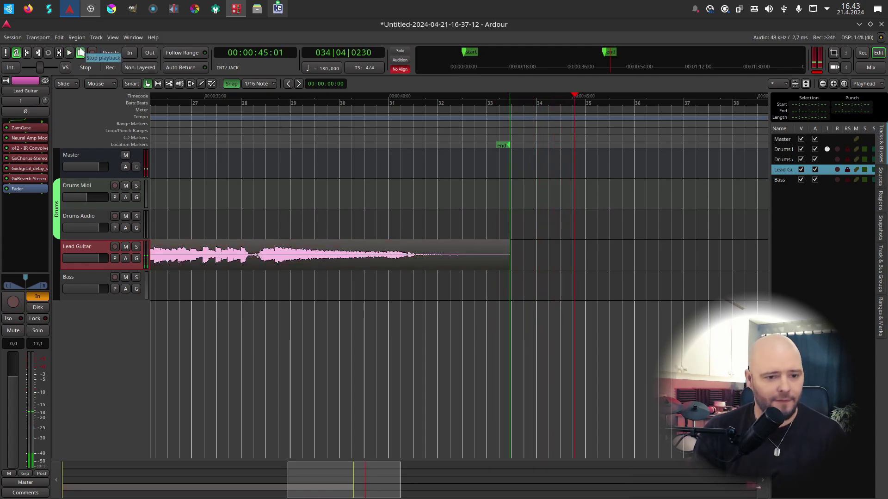
Step: Trim the start of the recorded Lead Guitar region to about 00:00:04:10, just before the playing begins
mouse_move(337, 489)
left_mouse_down()
mouse_move(115, 487)
mouse_move(156, 485)
left_mouse_up()
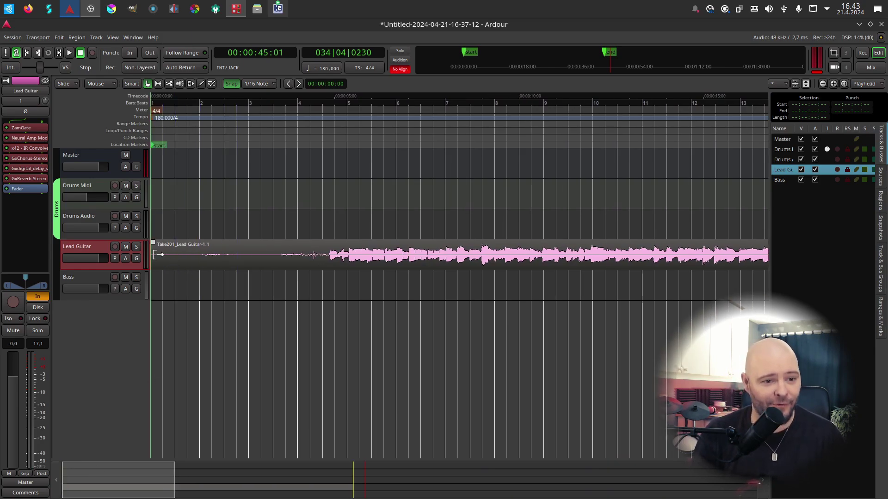
left_click_drag(159, 266, 312, 269)
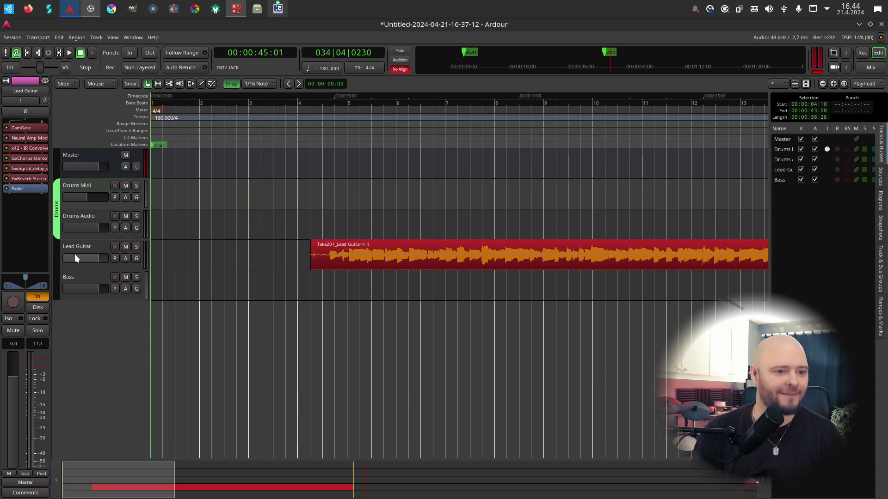
Step: Turn on disk monitoring for the Lead Guitar track and play back the trimmed take
left_click(88, 247)
left_click(342, 106)
key("space")
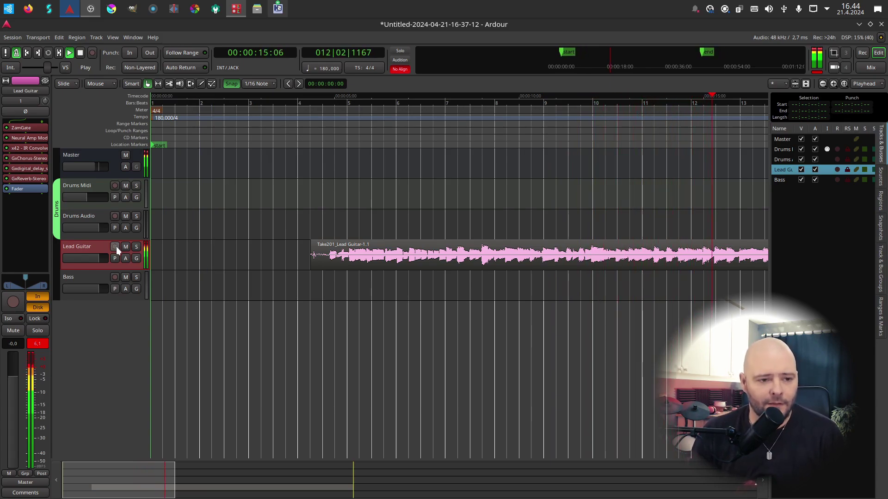
key("space")
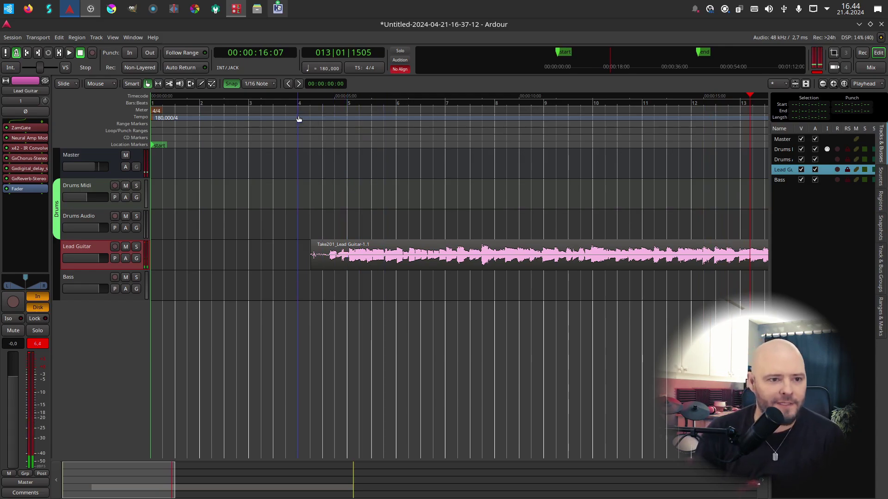
Step: Turn off the Lead Guitar's input monitoring and record a take on the Drums Midi track from the session start
left_click(115, 185)
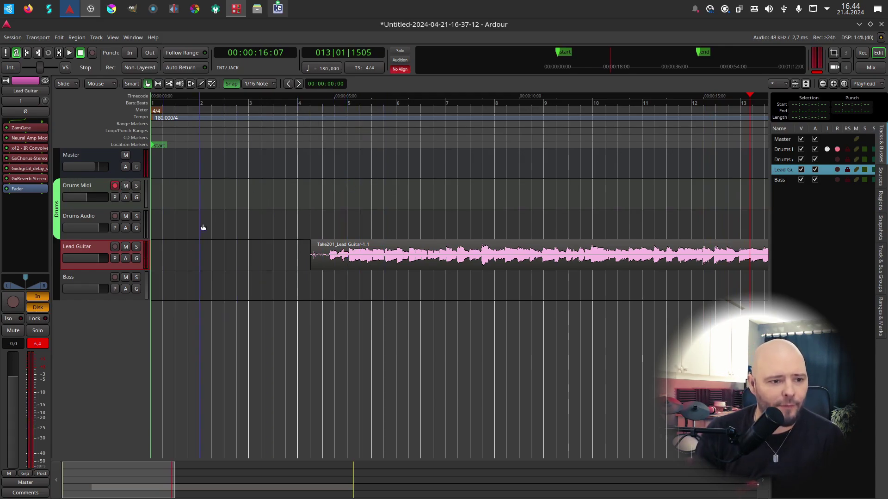
key("Home")
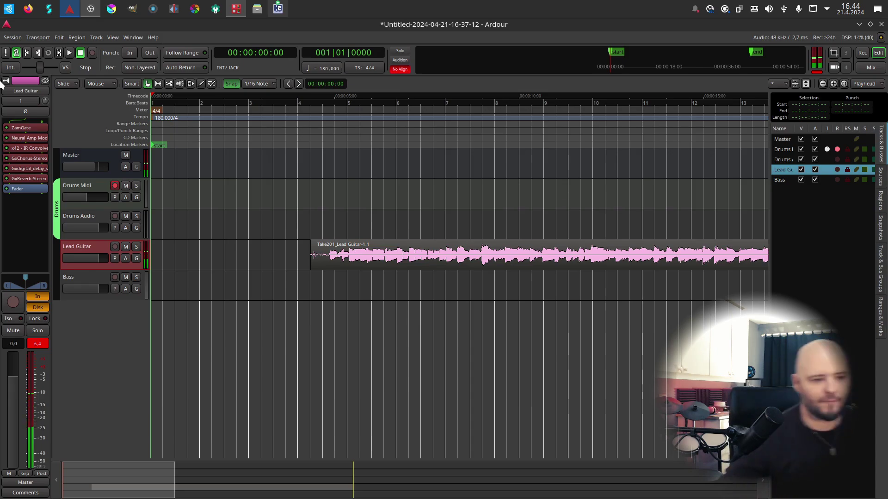
left_click(37, 296)
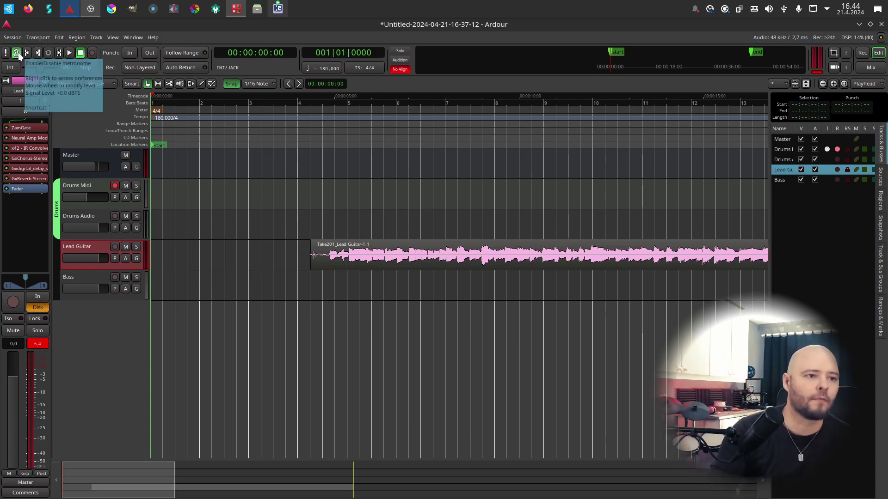
left_click(90, 53)
left_click(69, 53)
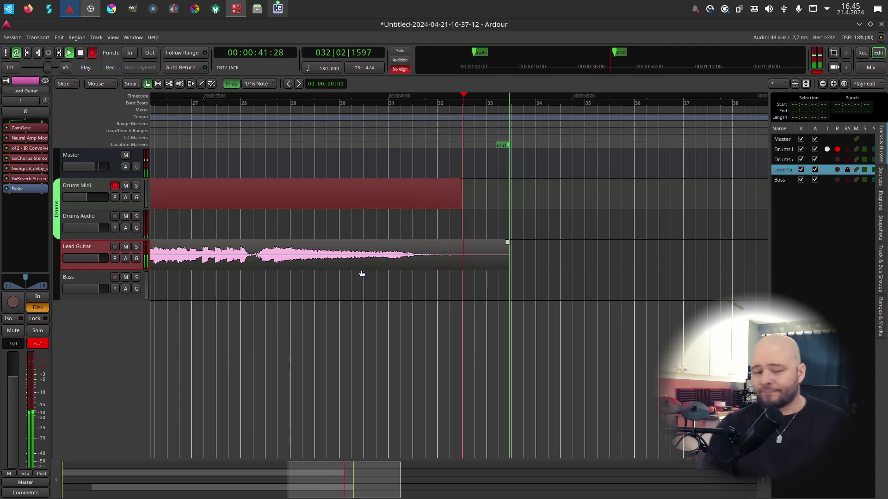
left_click(81, 52)
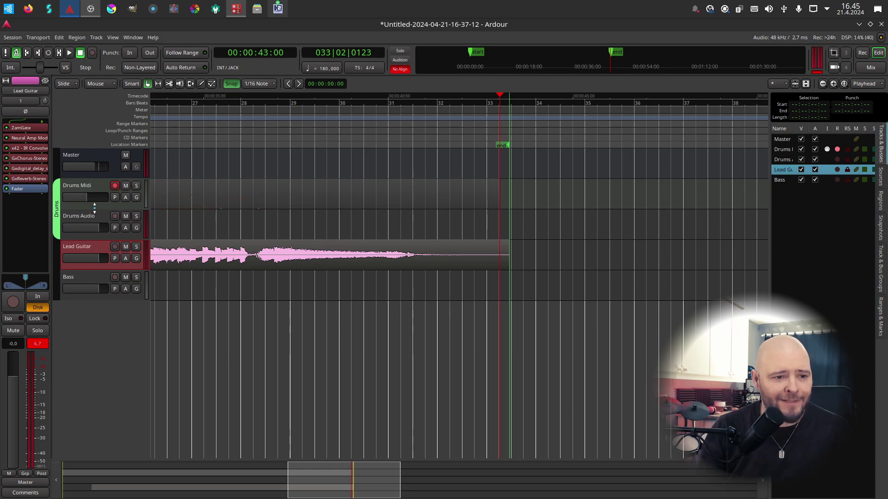
Step: Enlarge the Drums Midi track's height and zoom the timeline to inspect the recorded drum notes
left_click_drag(94, 208, 93, 247)
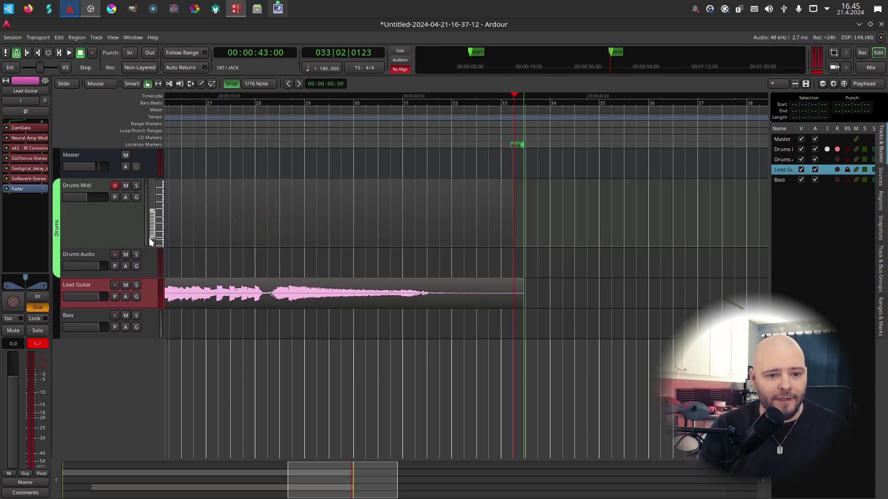
key("Home")
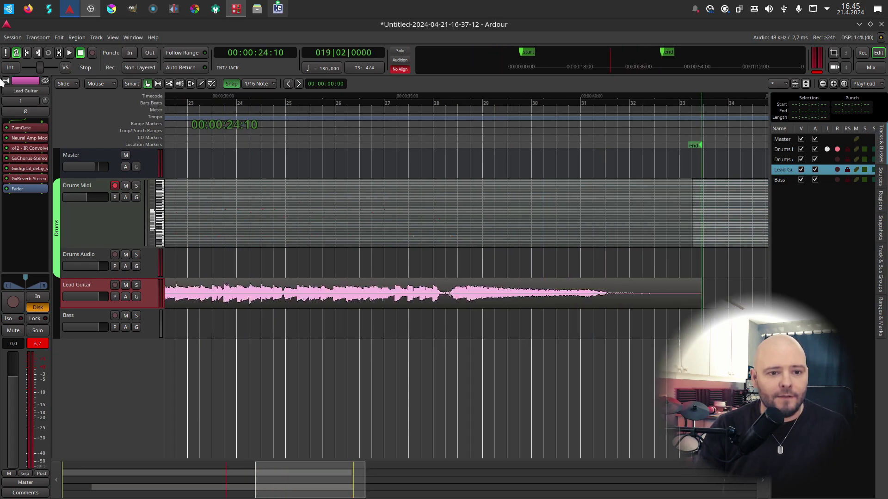
key("=")
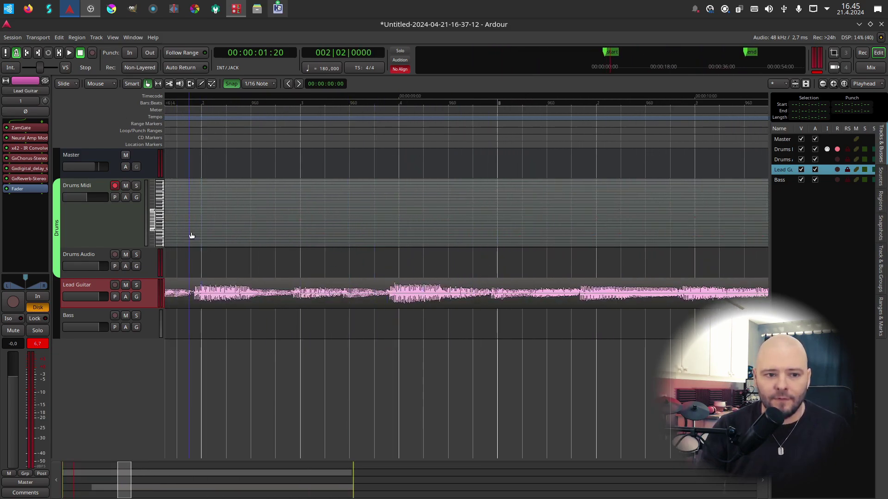
left_click(497, 102)
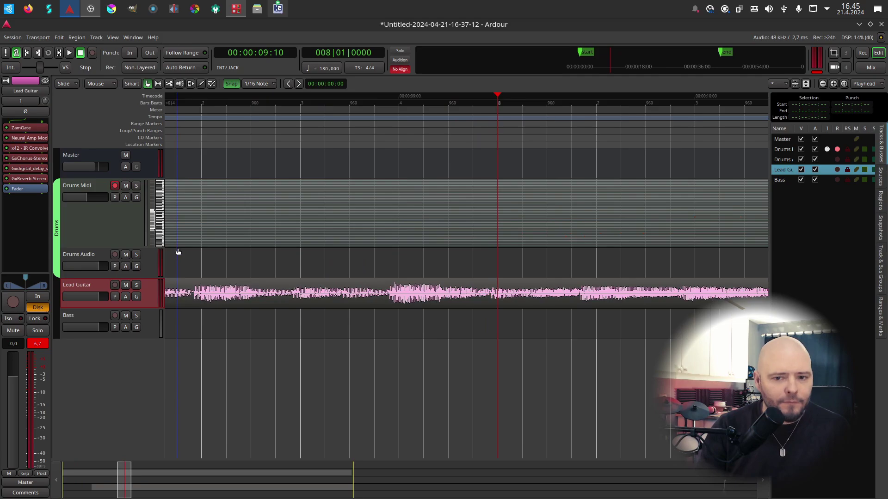
key("minus")
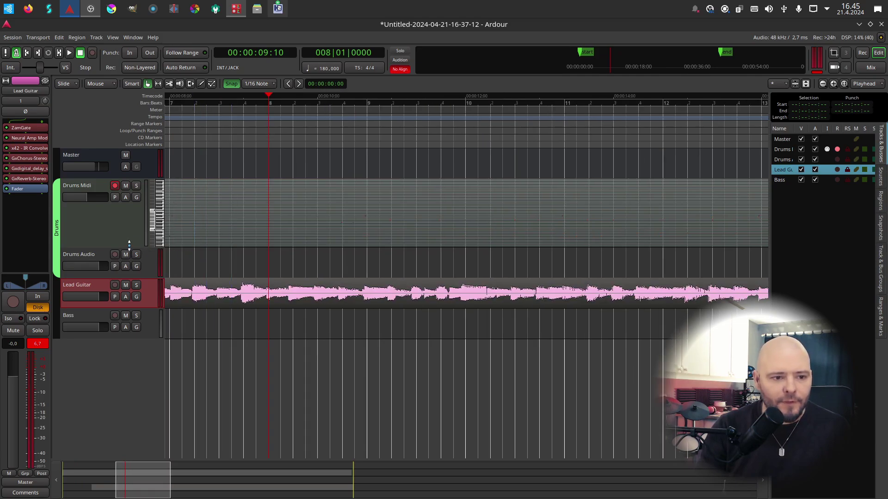
left_click_drag(129, 243, 255, 398)
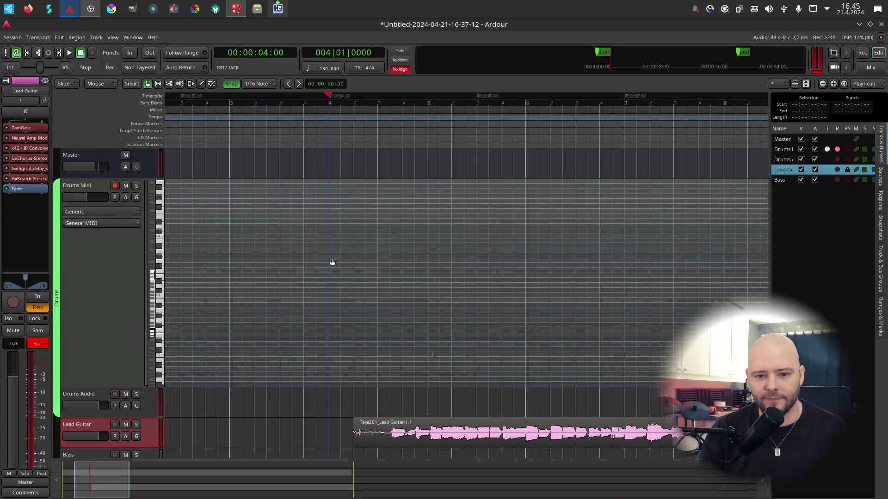
Step: Zoom the timeline out to the session start and reduce the Drums Midi track's height so that all tracks fit
key("minus")
key("minus")
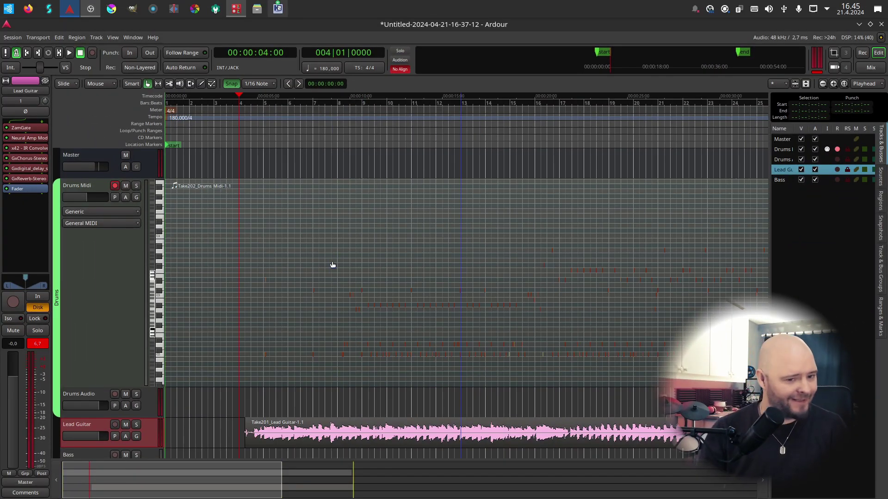
scroll(332, 265, "down", 1)
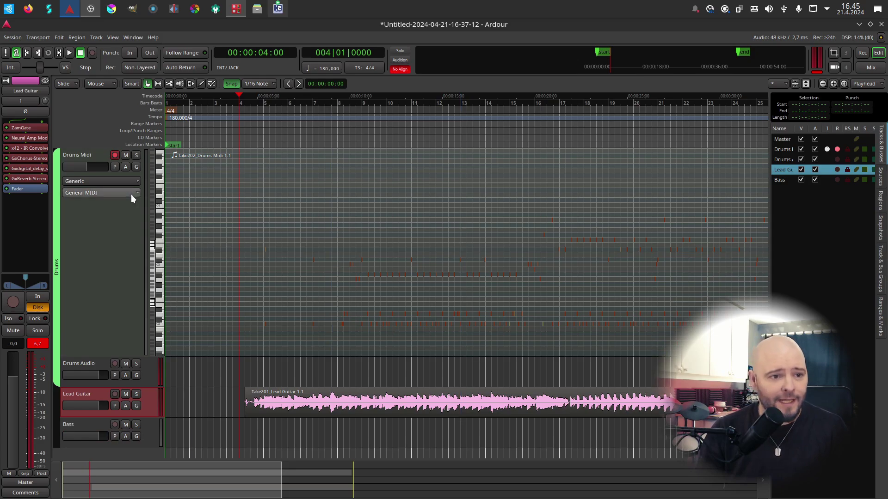
left_click_drag(108, 357, 114, 254)
Step: Play the session without the metronome, setting the Lead Guitar fader to -3.1 dB and its Neural Amp Modeler output to about -7.8
key("space")
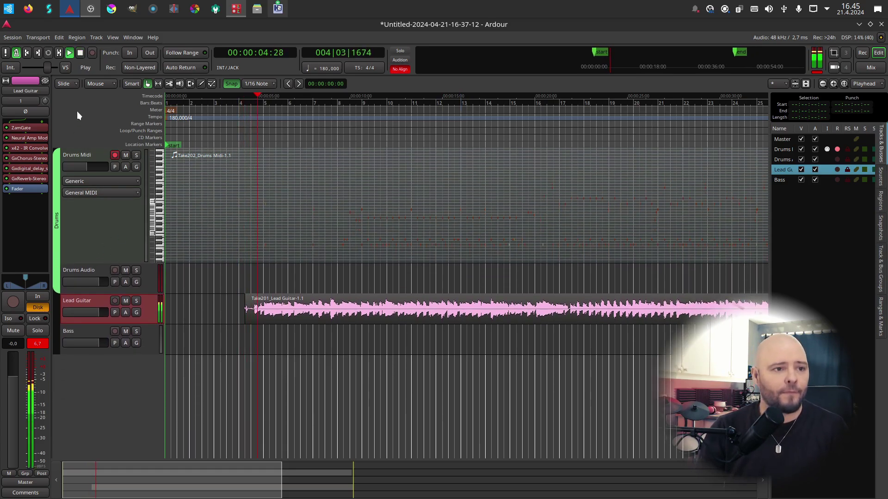
left_click(16, 53)
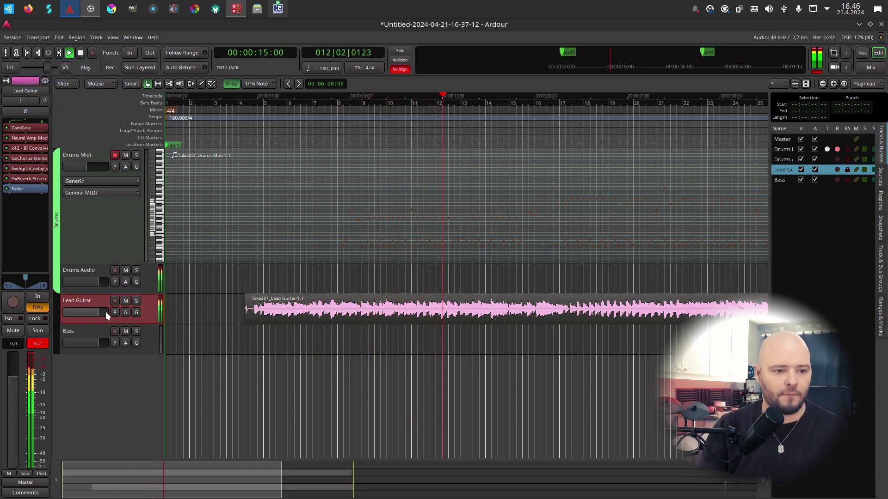
left_click_drag(98, 313, 94, 315)
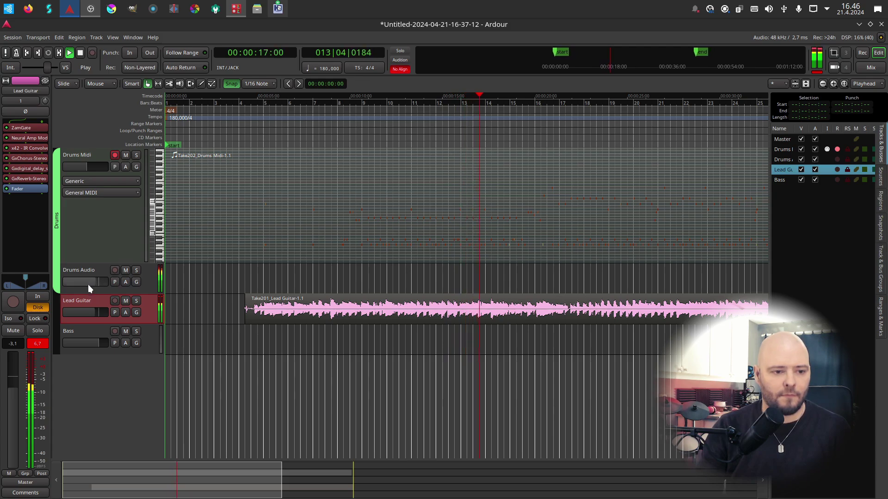
left_click(48, 344)
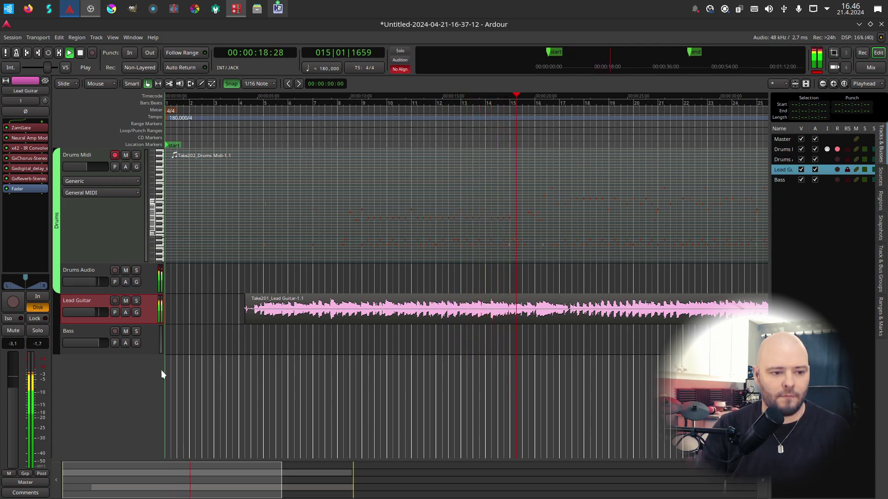
double_click(27, 138)
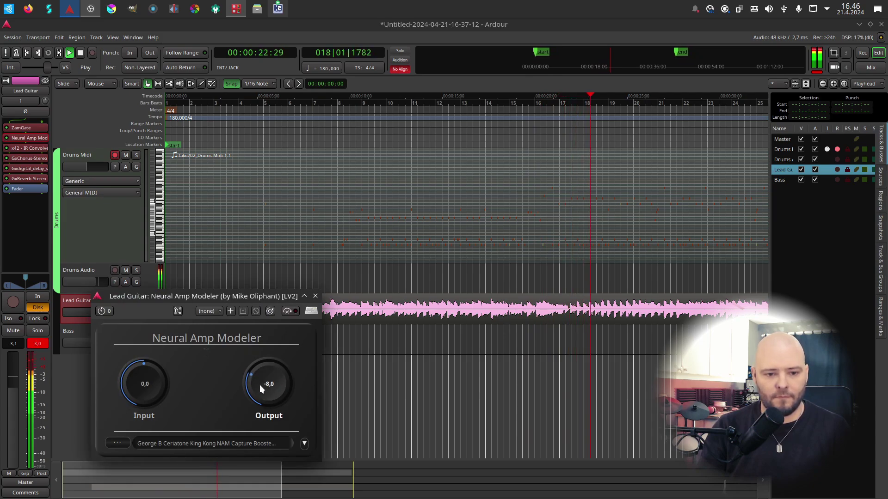
left_click(315, 296)
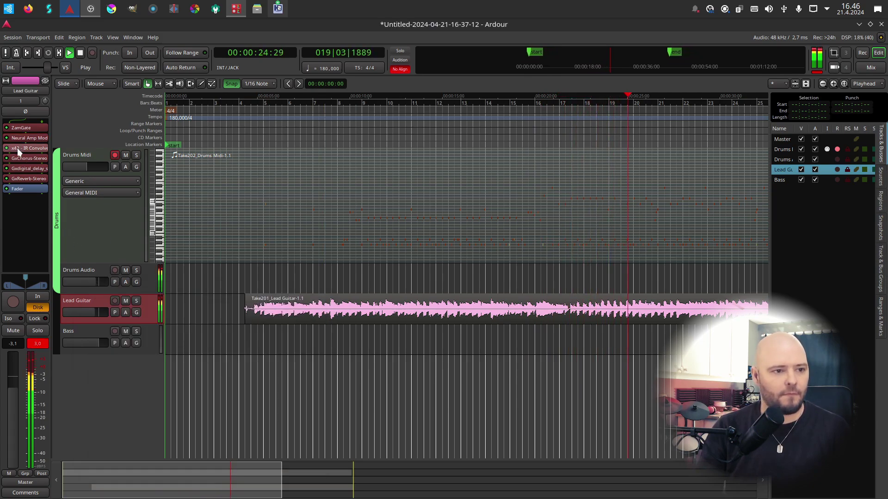
Step: Check the Lead Guitar's GxChorus-Stereo and GxReverb-Stereo settings during playback, close both plugins, and return the stopped playhead to the session start
double_click(24, 158)
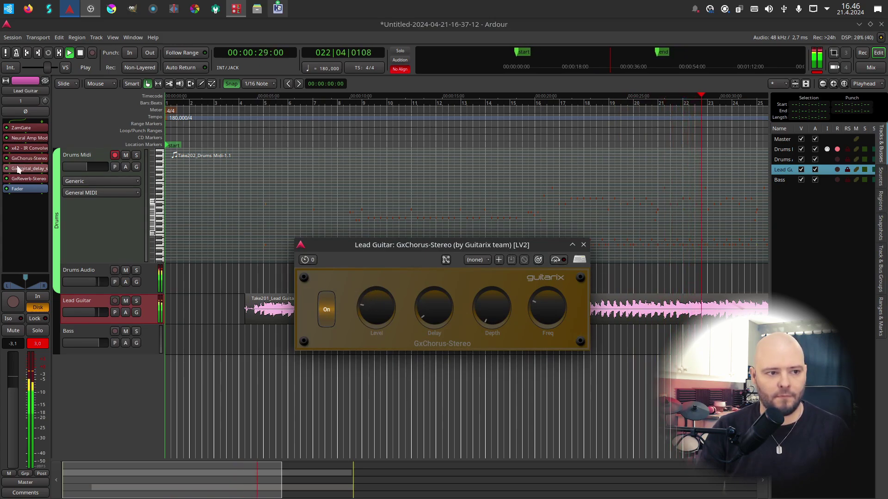
double_click(24, 179)
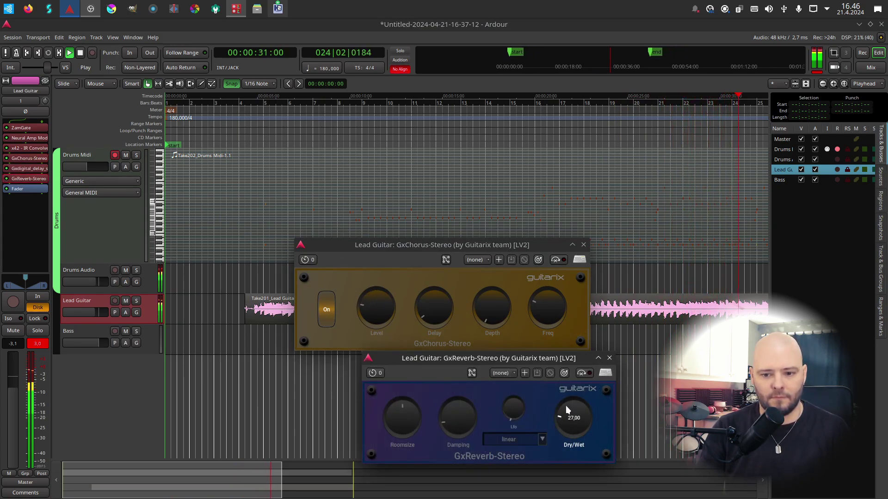
left_click(610, 358)
key("minus")
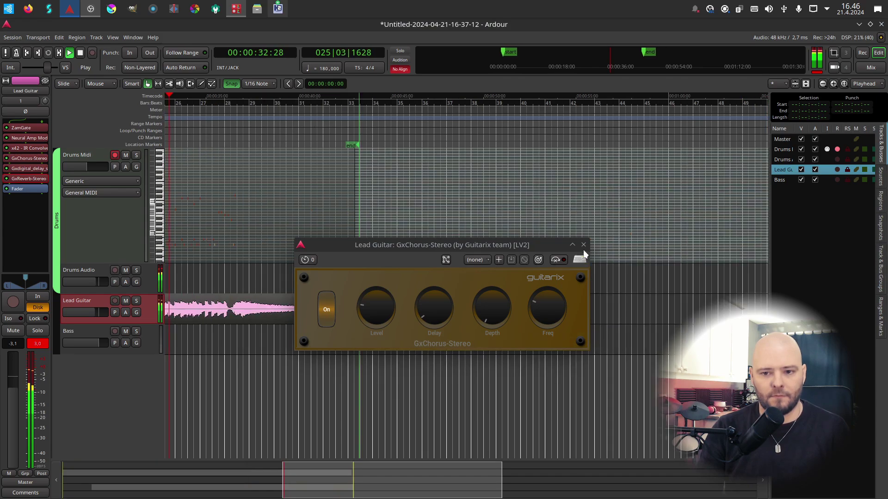
left_click(584, 245)
key("space")
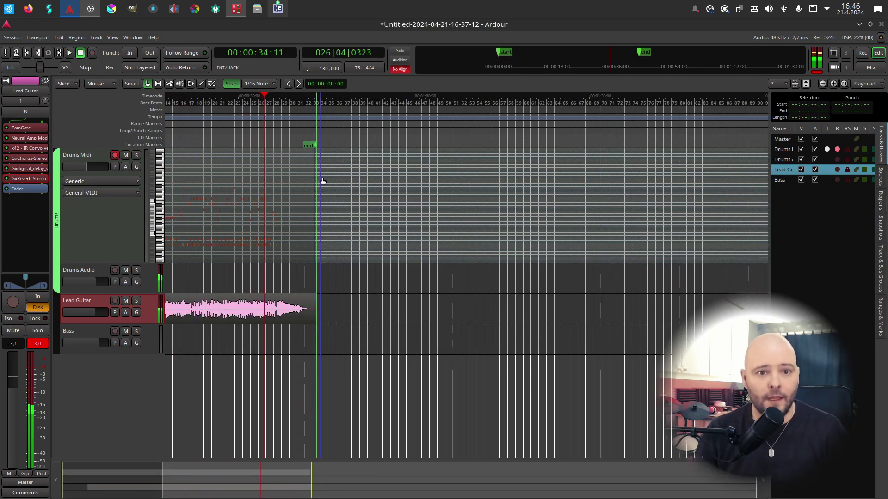
key("Home")
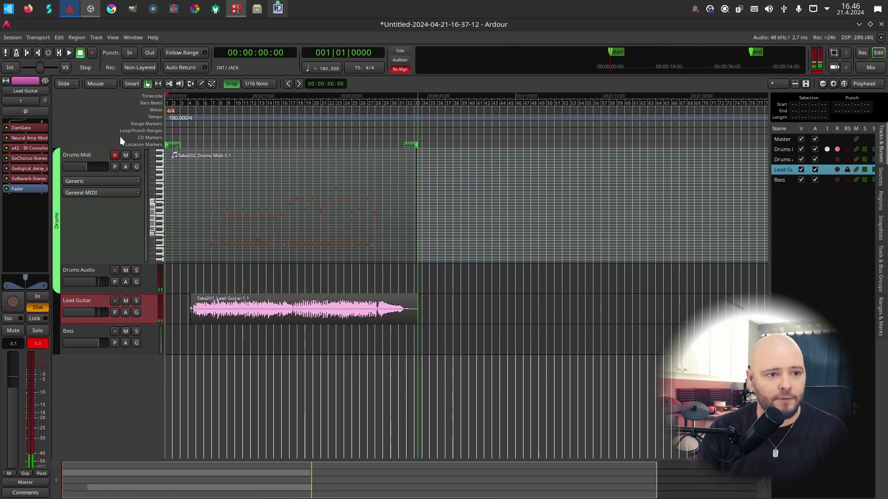
Step: Copy ZamGate, Neural Amp Modeler and the x42 IR Convolver from Lead Guitar to the Bass track, placing them before the fader
left_click(73, 332)
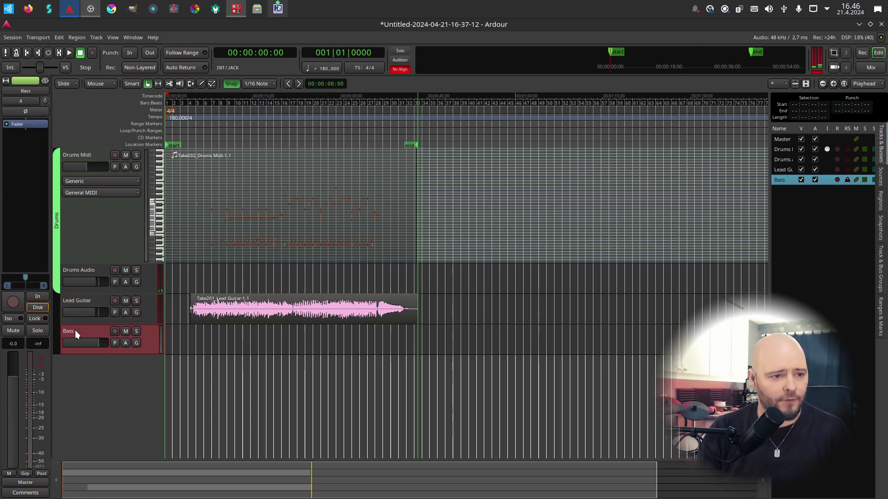
left_click(79, 296)
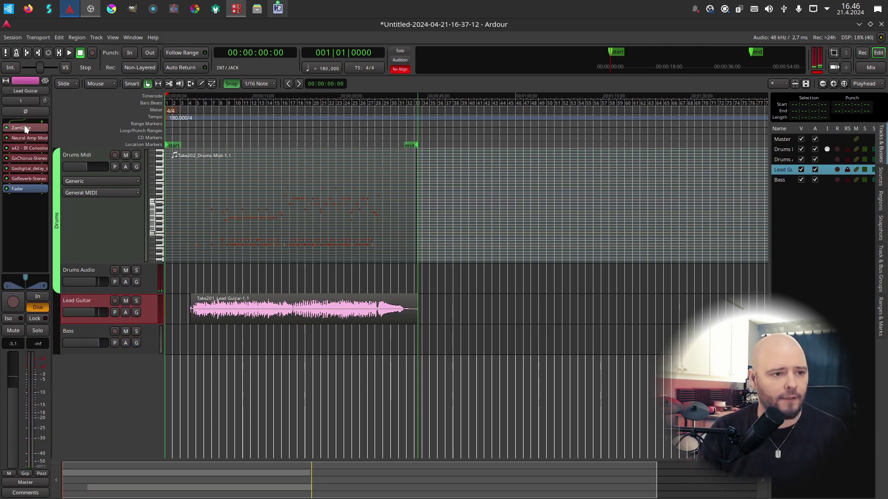
right_click(25, 154)
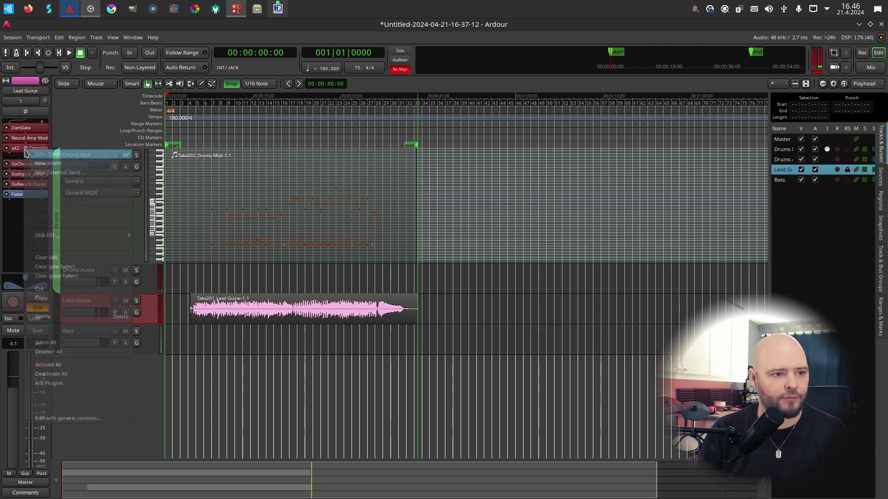
left_click(68, 315)
left_click(79, 331)
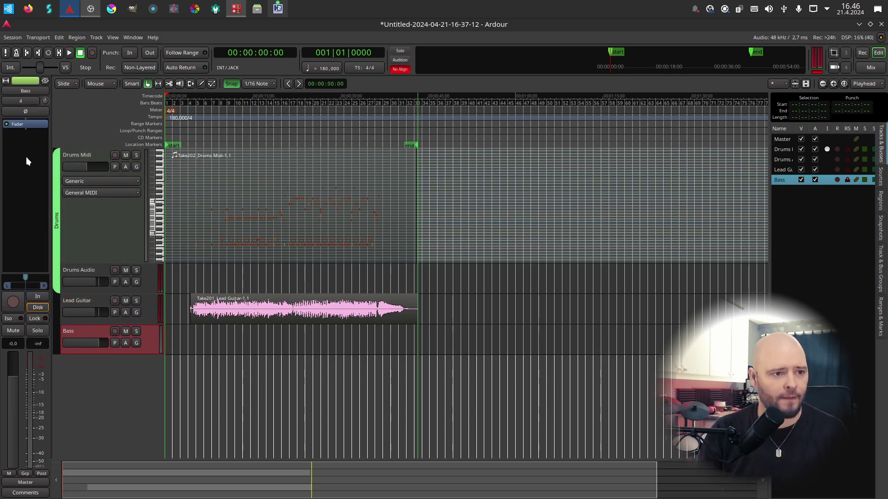
right_click(26, 157)
left_click(43, 314)
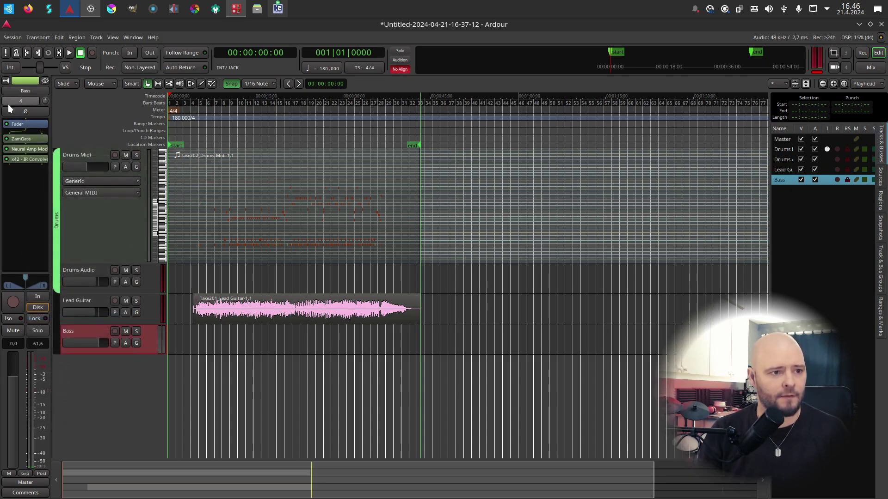
mouse_move(18, 158)
left_mouse_down()
mouse_move(20, 176)
mouse_move(26, 157)
left_mouse_up()
Step: Load the Tech21 dUg DP3X bass preamp pedal model from the NAM Models folder into the Bass track's Neural Amp Modeler
double_click(27, 137)
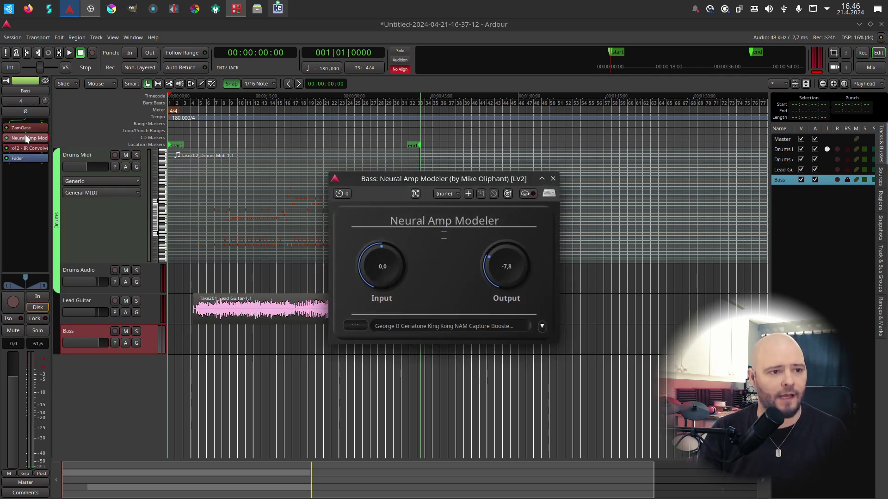
left_click(356, 327)
left_click(281, 168)
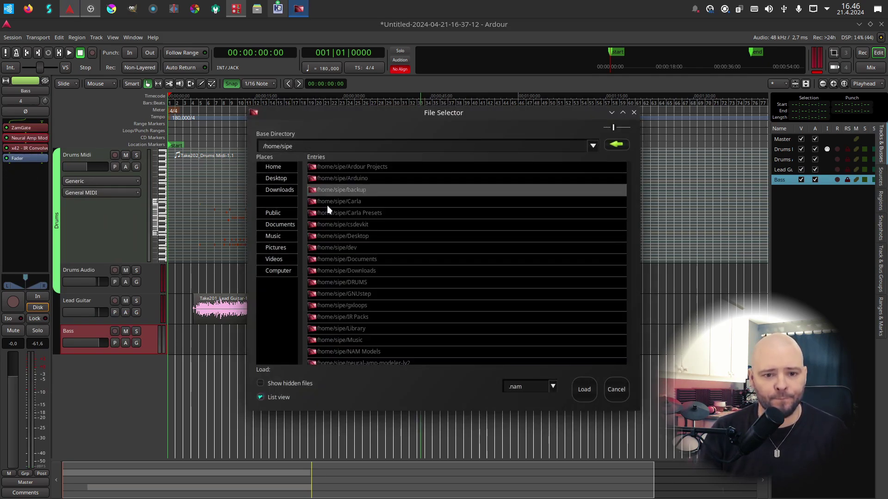
double_click(359, 351)
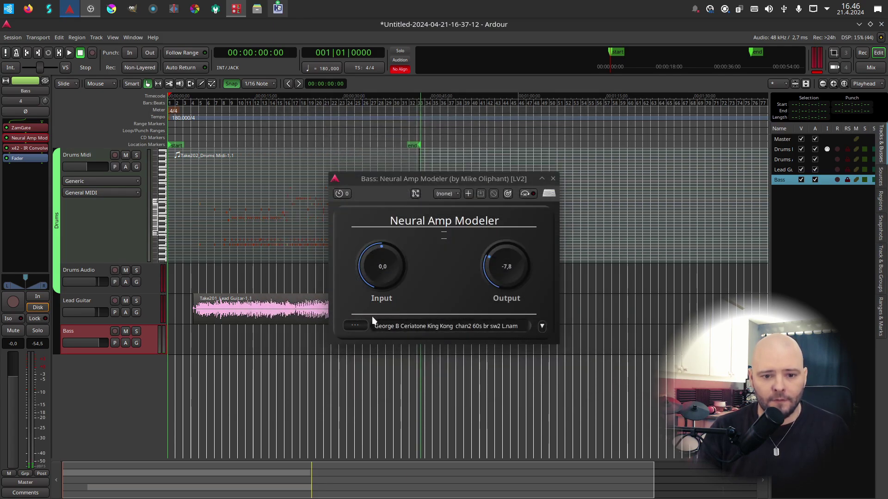
left_click(352, 326)
scroll(366, 292, "down", 10)
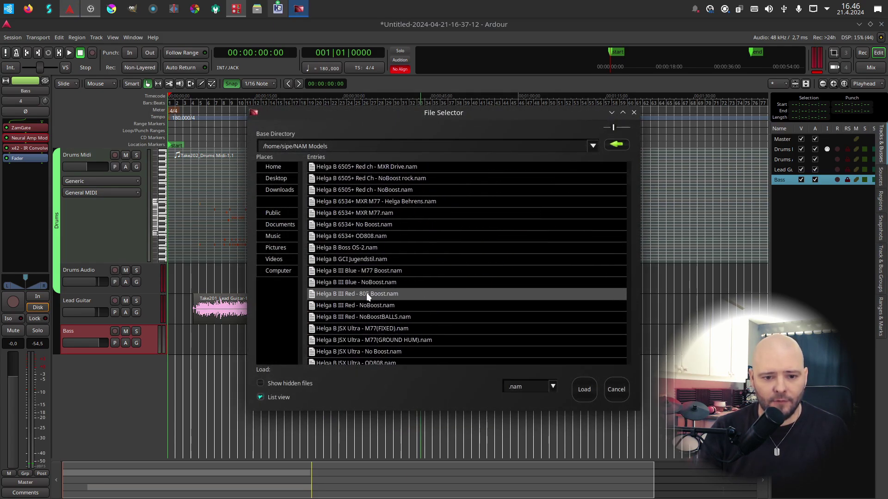
scroll(367, 296, "down", 10)
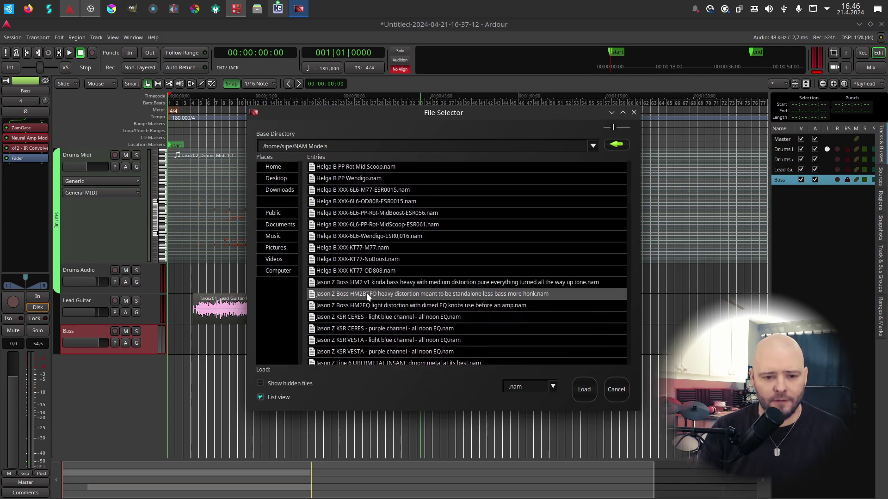
scroll(366, 292, "down", 5)
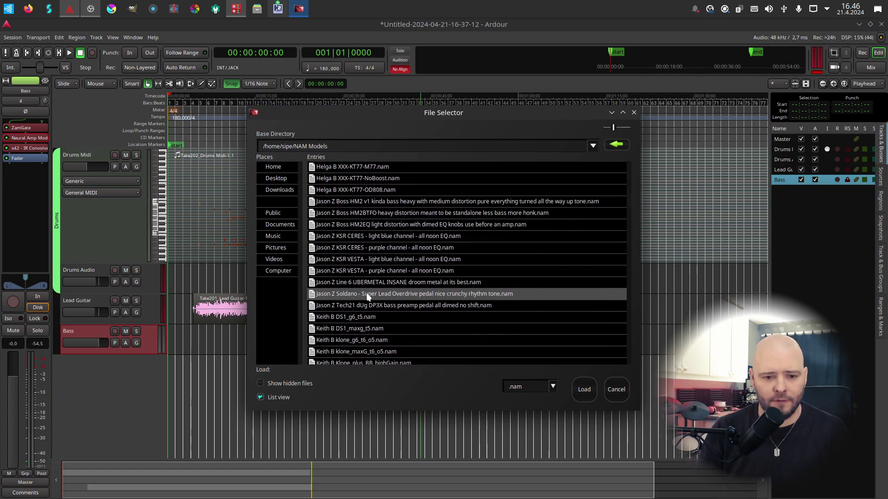
double_click(392, 306)
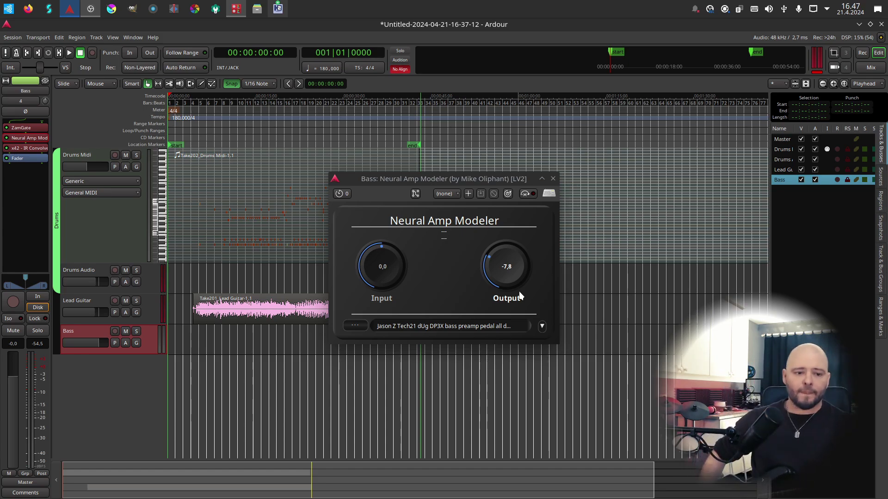
Step: Assign hardware input 1 to the Bass track
left_click(101, 298)
left_click(95, 329)
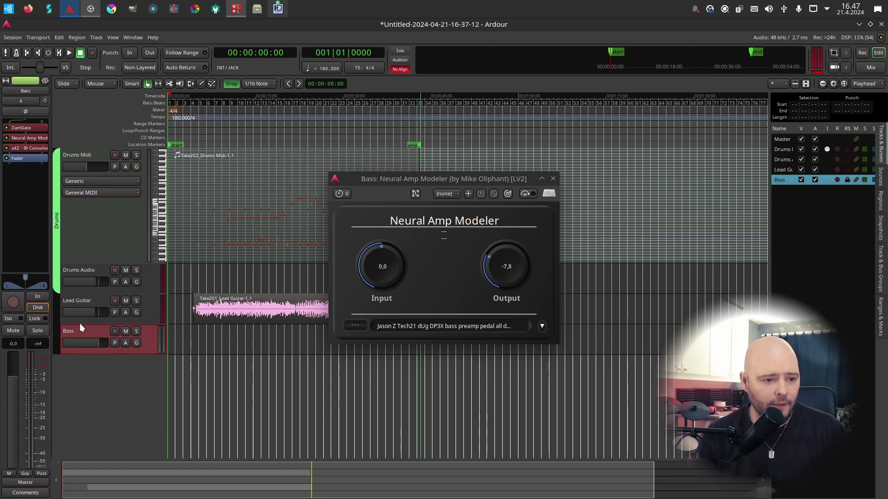
left_click(20, 101)
left_click(34, 125)
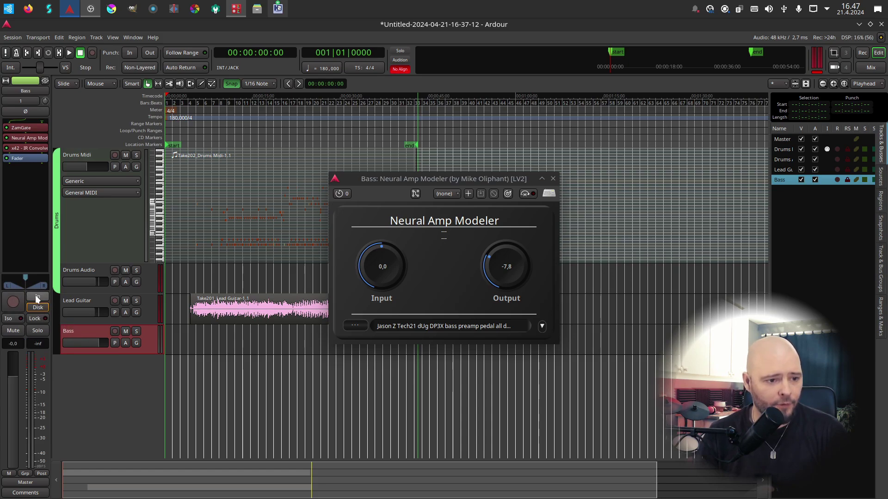
Step: Turn on the Bass track's input monitoring and lower its fader to -6.6 dB
left_click(37, 297)
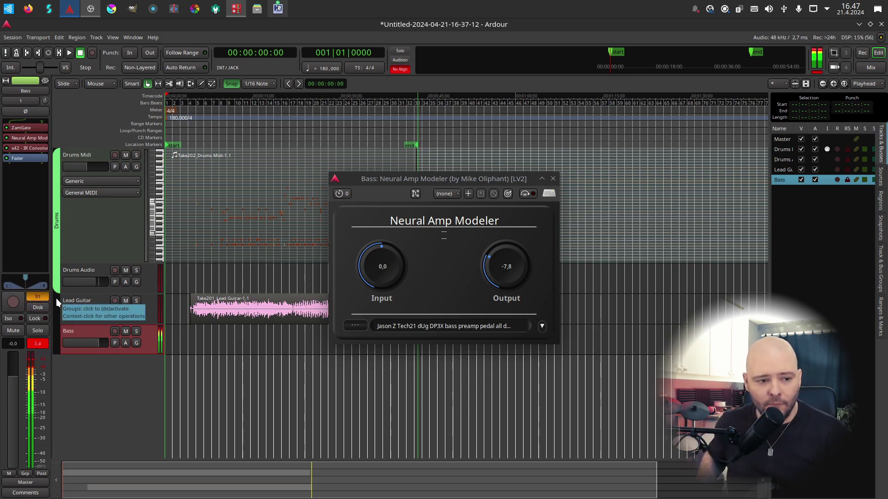
scroll(87, 346, "down", 3)
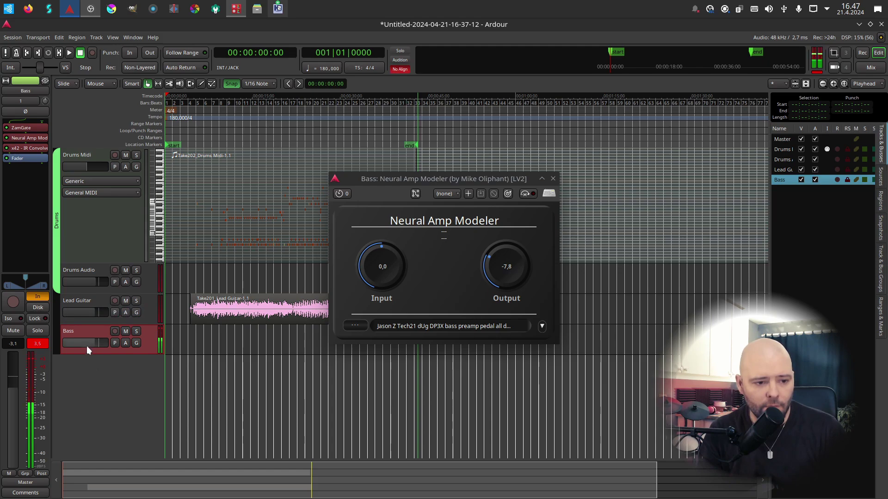
scroll(82, 349, "down", 3)
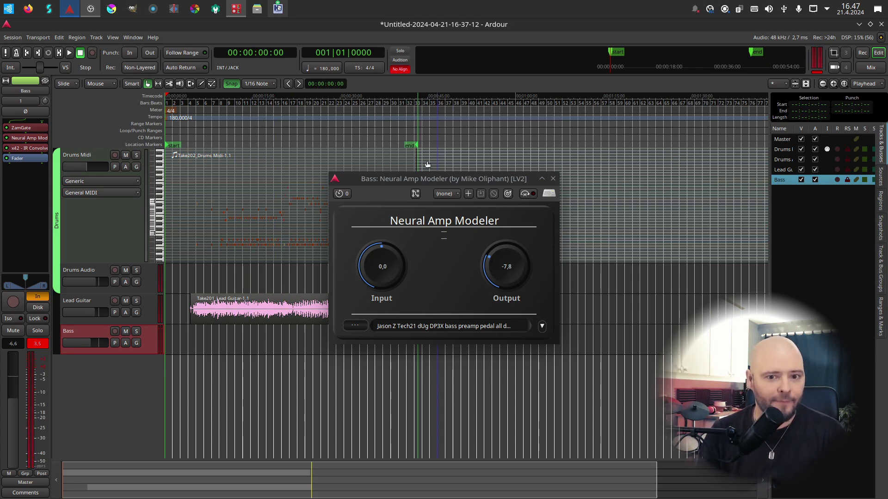
Step: Move the Neural Amp Modeler window clear of the tracks, play the session to check the live bass against it, and stop playback
left_click_drag(427, 179, 442, 380)
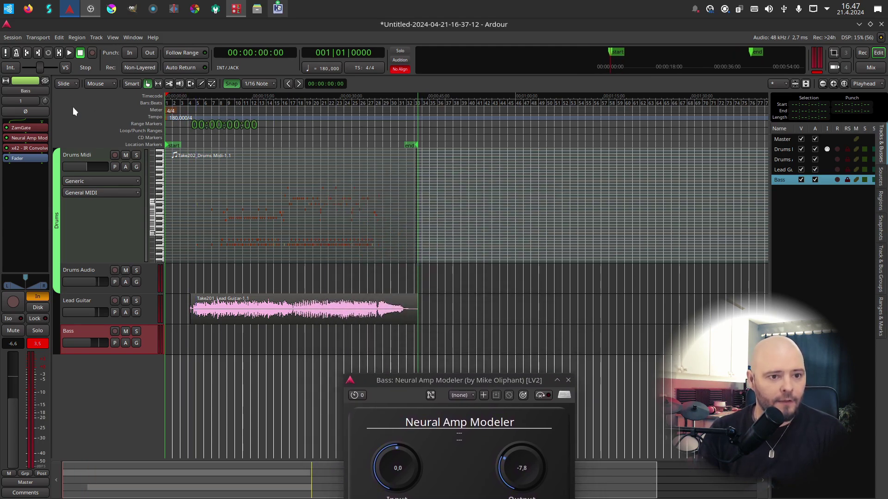
left_click(202, 110)
key("space")
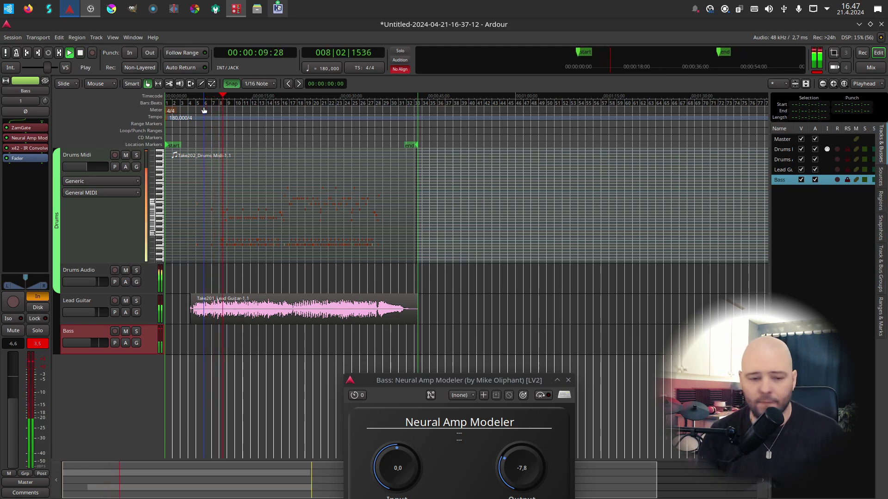
left_click(80, 53)
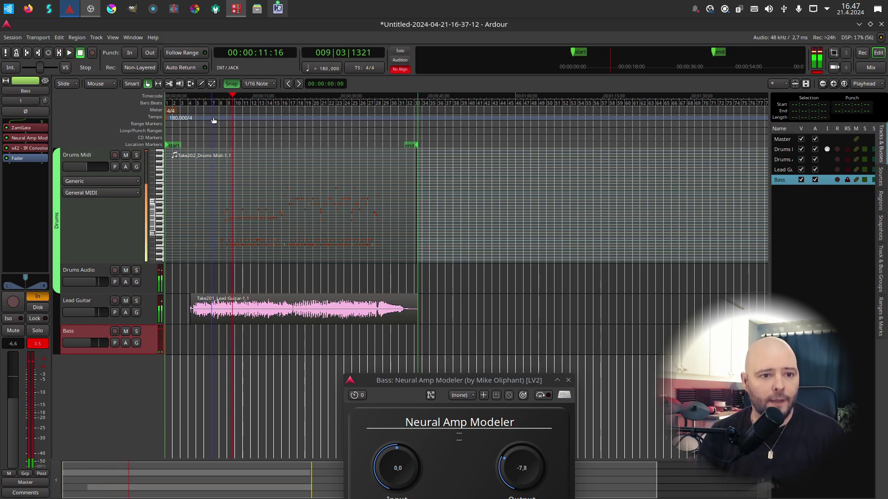
Step: Return the playhead to the session start and arm the Bass track for recording
key("Home")
left_click(114, 331)
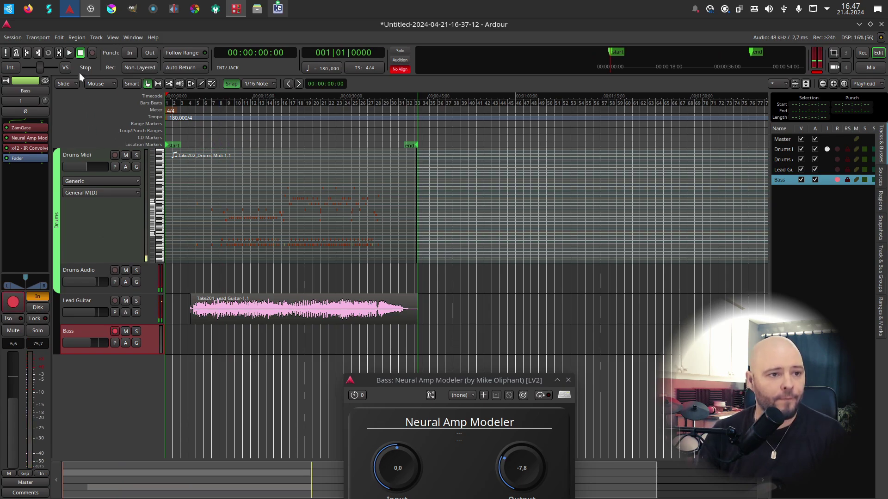
left_click(70, 53)
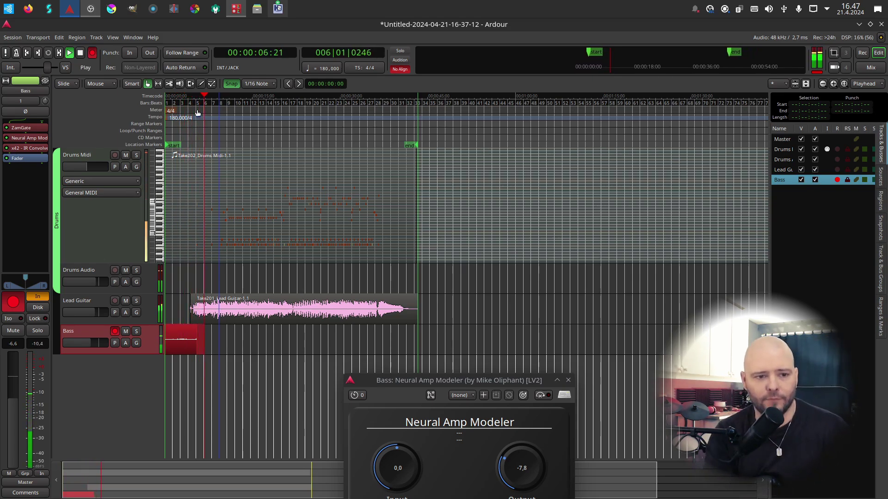
key("space")
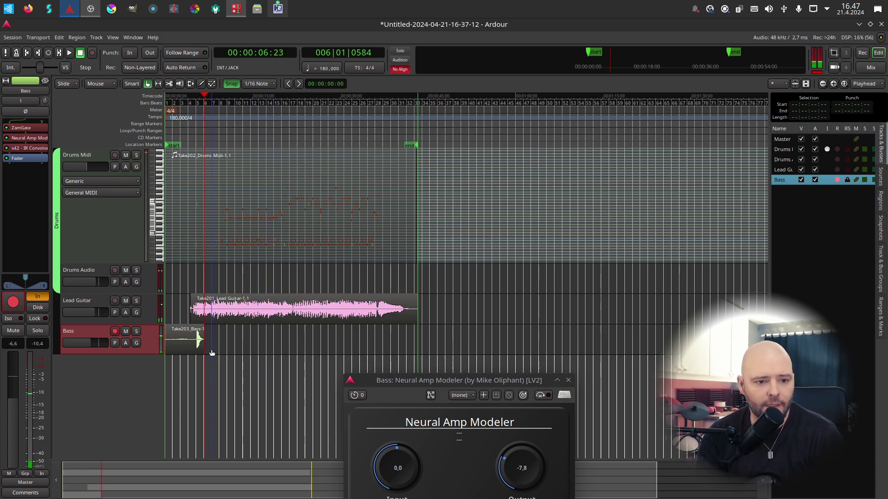
left_click(185, 347)
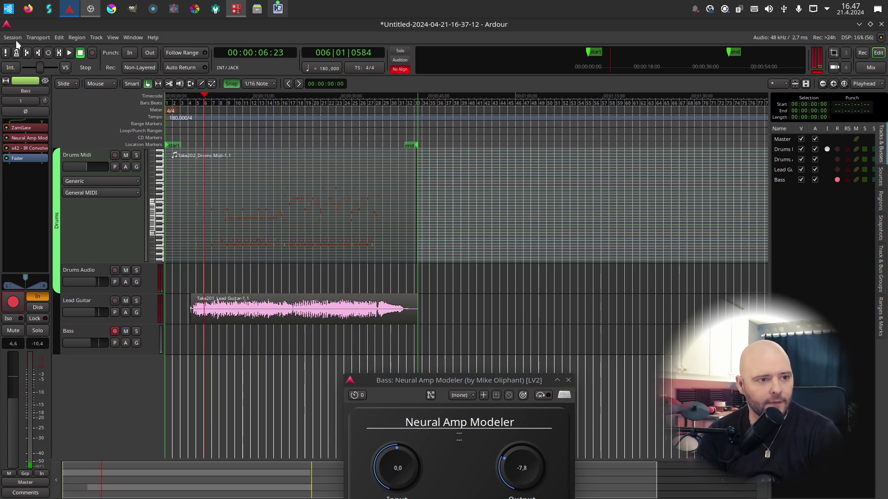
Step: Turn on the metronome and record a bass take from the session start through to the end of the guitar part
left_click_drag(204, 106, 129, 79)
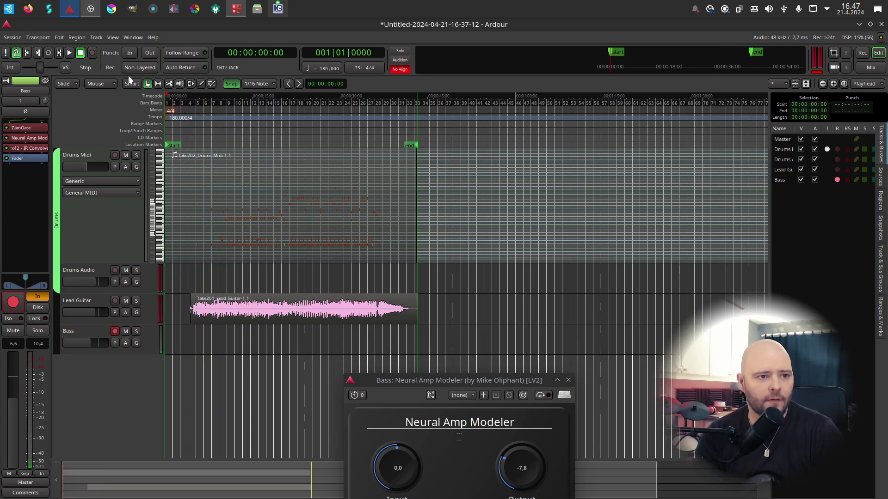
left_click(70, 53)
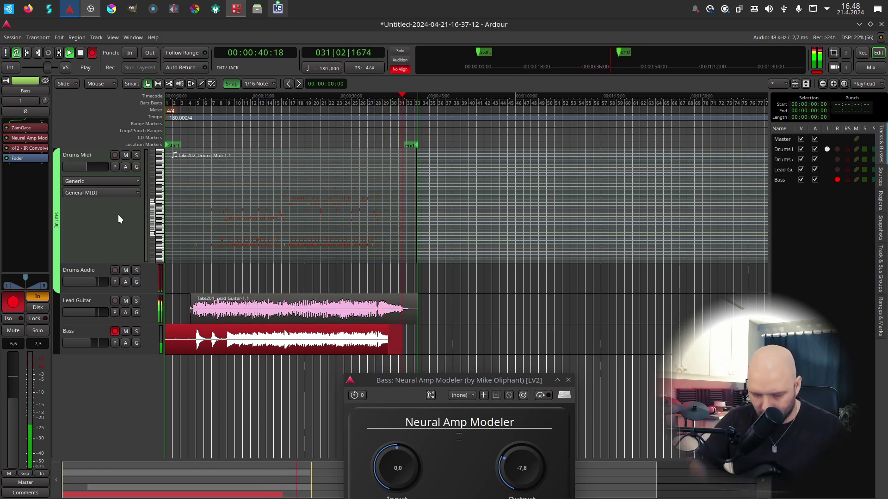
key("space")
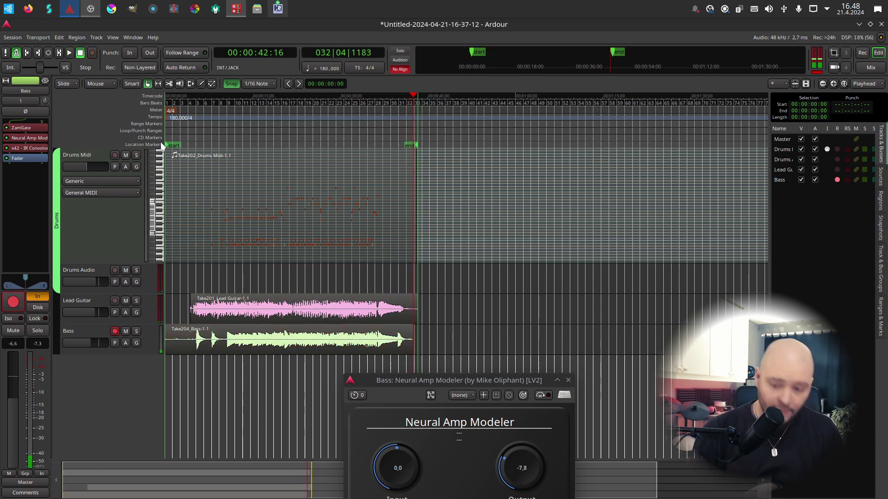
Step: Close the Bass track's Neural Amp Modeler window and return the playhead to the session start
left_click_drag(489, 380, 631, 276)
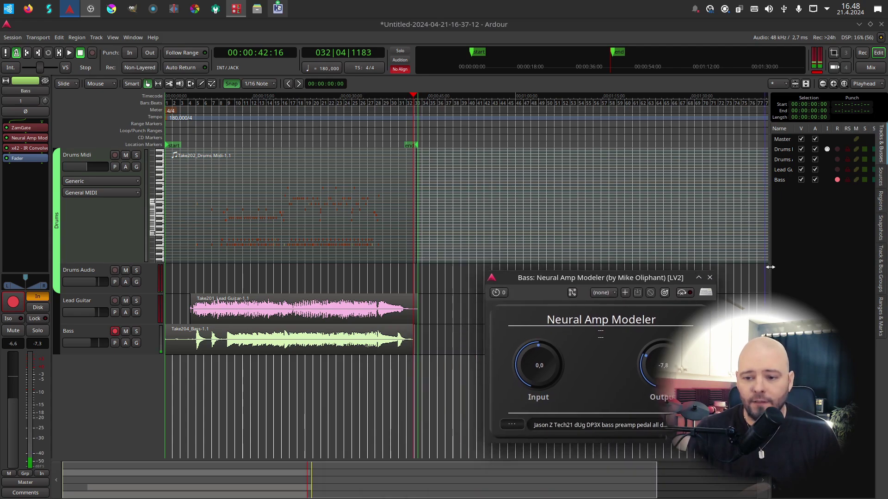
left_click(710, 278)
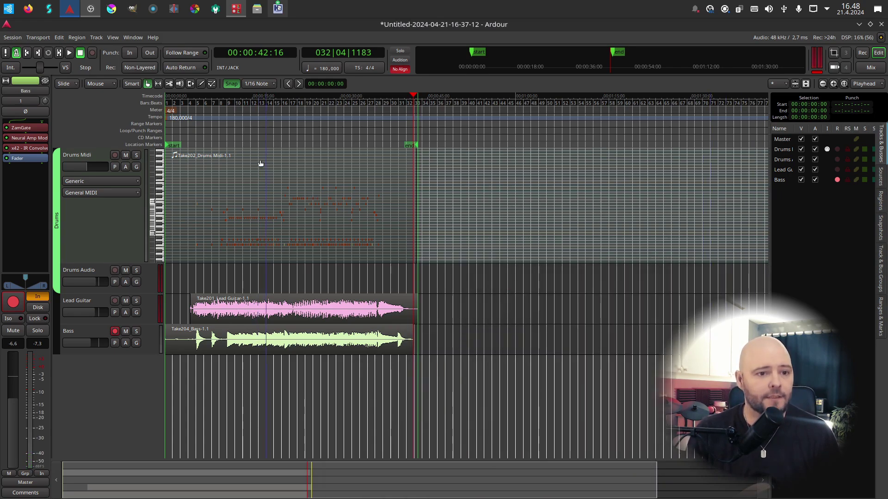
left_click(170, 113)
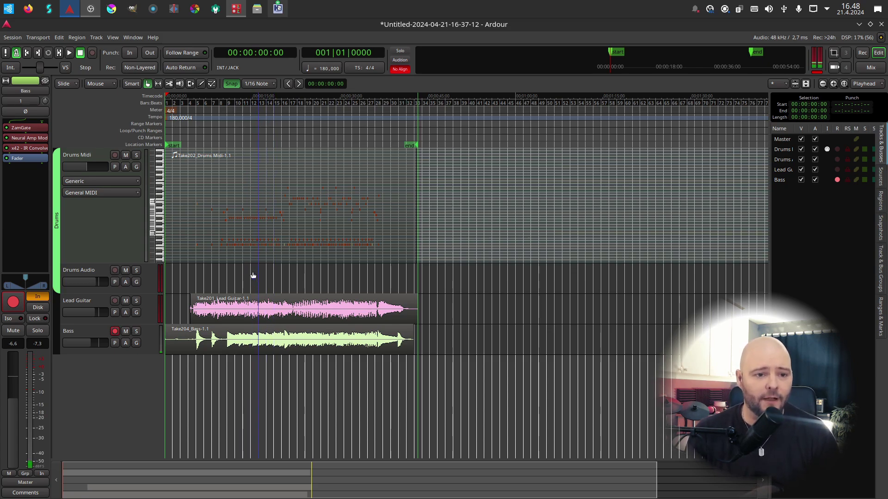
Step: Play the opening around bars 4 to 8 in close view to compare the drum hits with the guitar and bass
scroll(219, 256, "up", 2)
scroll(219, 256, "up", 2)
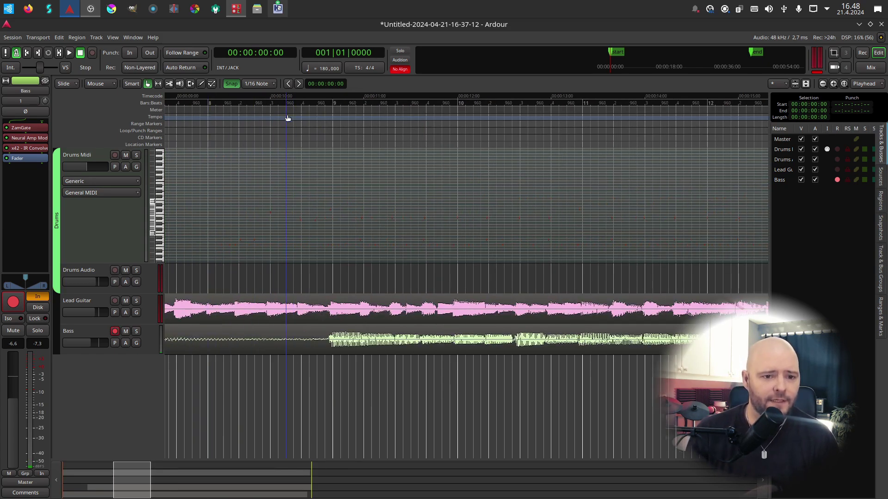
left_click_drag(304, 113, 596, 123)
left_click_drag(157, 206, 155, 243)
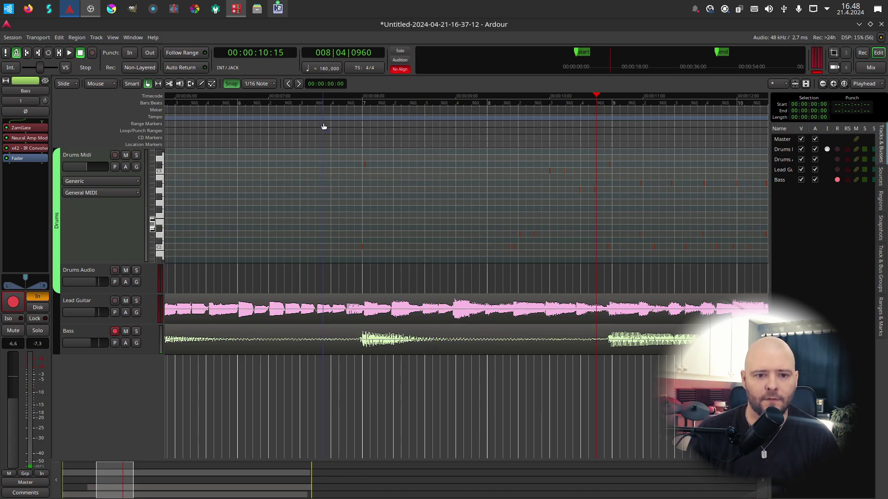
left_click(323, 95)
key("space")
key("space")
scroll(333, 301, "down", 1)
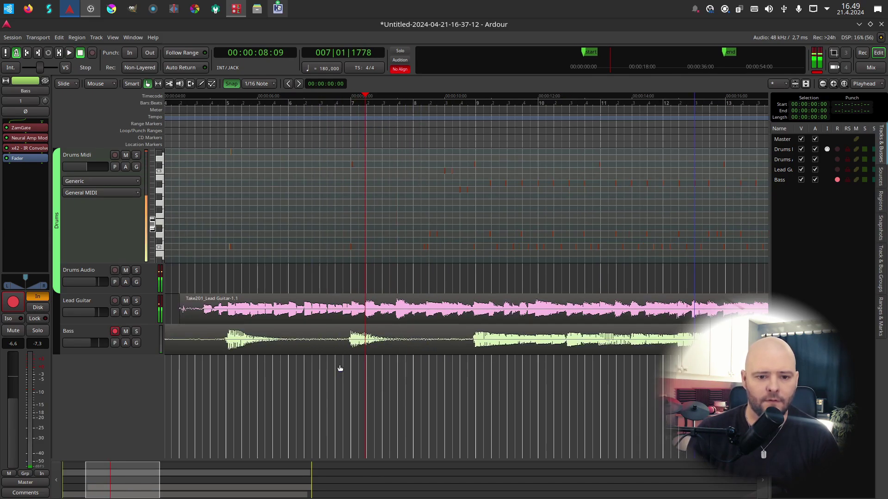
left_click(204, 107)
key("space")
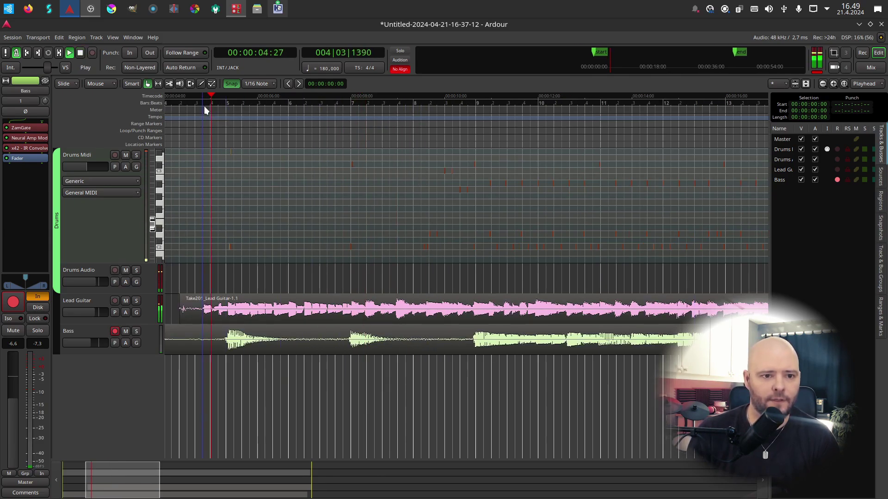
key("space")
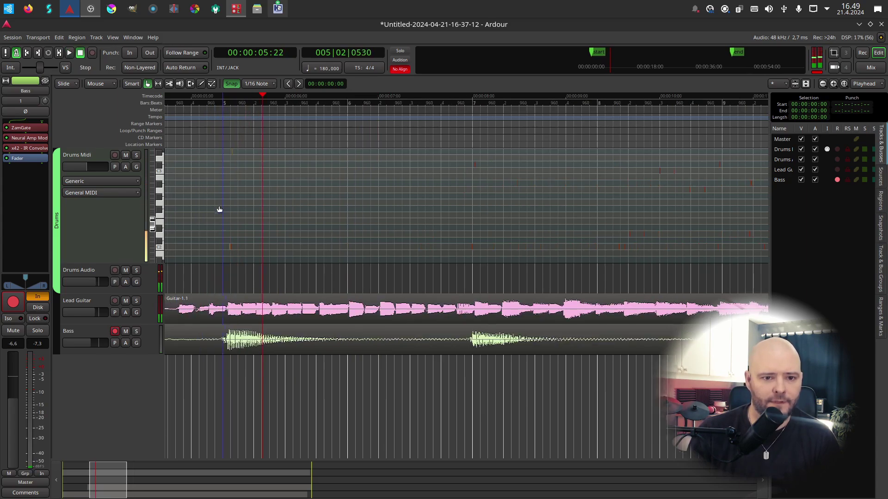
Step: Audition a drum pitch and draw a MIDI note just after the start of bar 5, in the row above C3 of Drums Midi
scroll(222, 207, "up", 3)
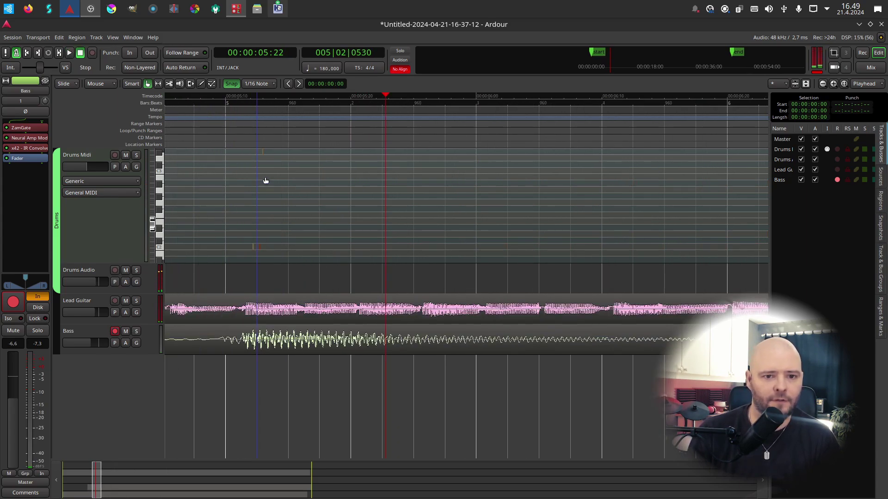
left_click(161, 178)
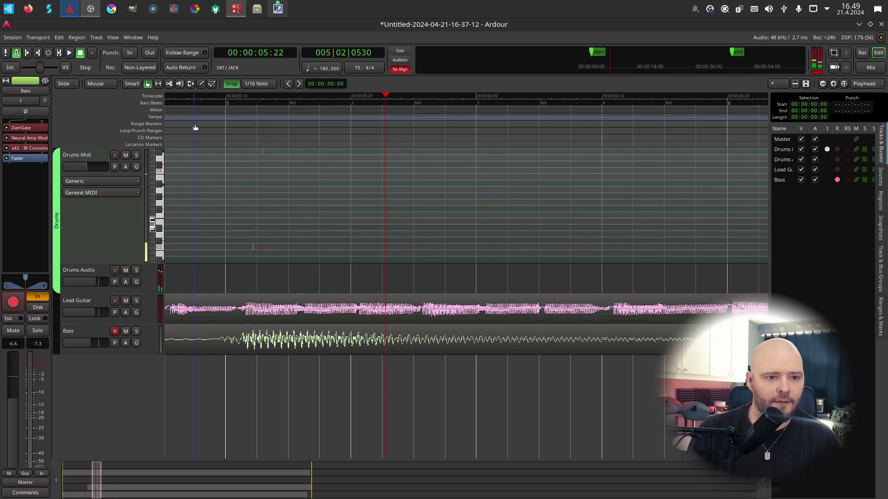
left_click(201, 84)
left_click(268, 164)
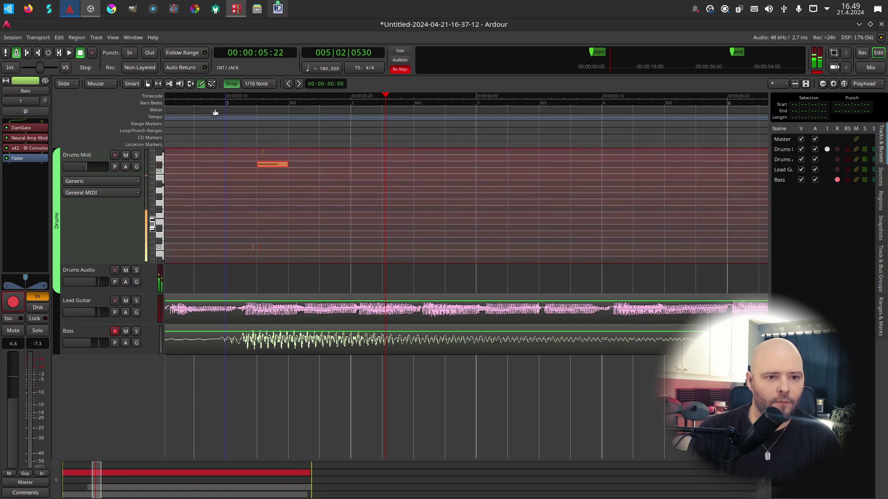
Step: Play the passage across the start of bar 5 to check the newly drawn drum note
left_click(195, 96)
key("space")
mouse_move(195, 96)
left_mouse_down()
mouse_move(226, 152)
mouse_move(174, 93)
mouse_move(193, 101)
left_mouse_up()
key("space")
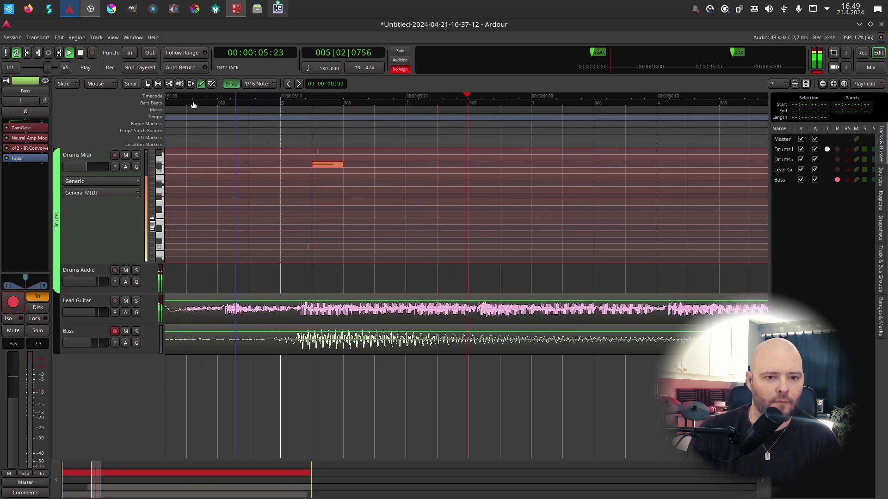
Step: Delete the short recorded drum note just above the newly drawn one at the start of bar 5
left_click_drag(317, 191, 318, 154)
right_click(318, 153)
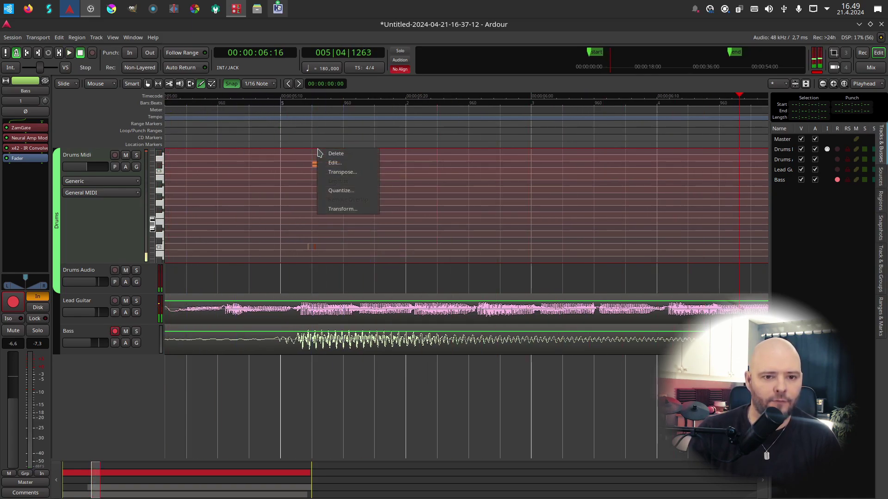
key("Escape")
scroll(278, 192, "down", 1)
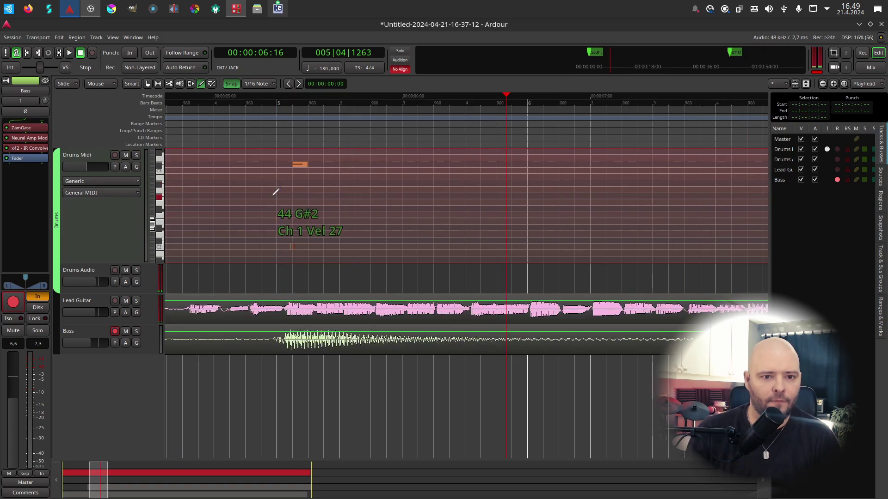
Step: Play the edited opening, turn on disk monitoring for the Bass track and stop playback
key("space")
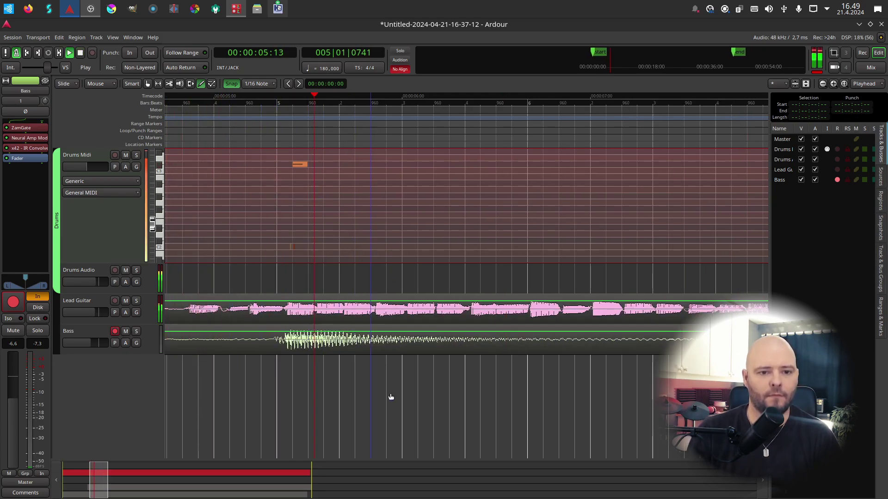
scroll(301, 361, "down", 3)
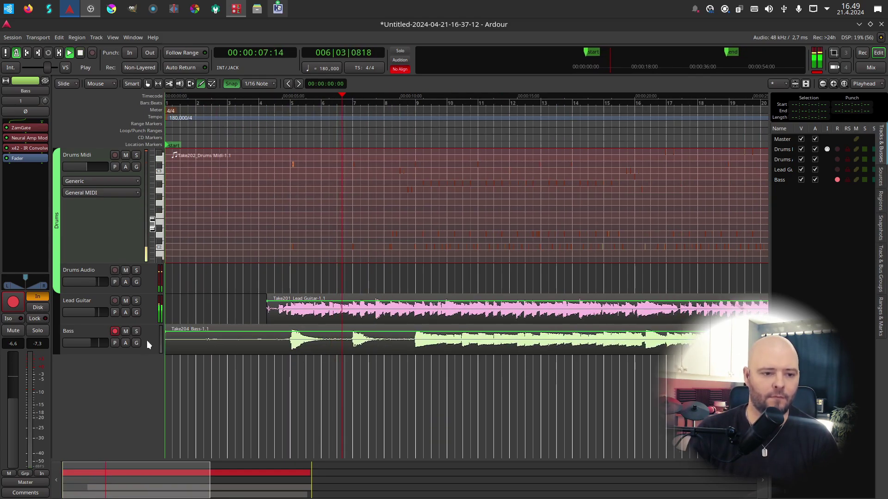
left_click(71, 332)
key("space")
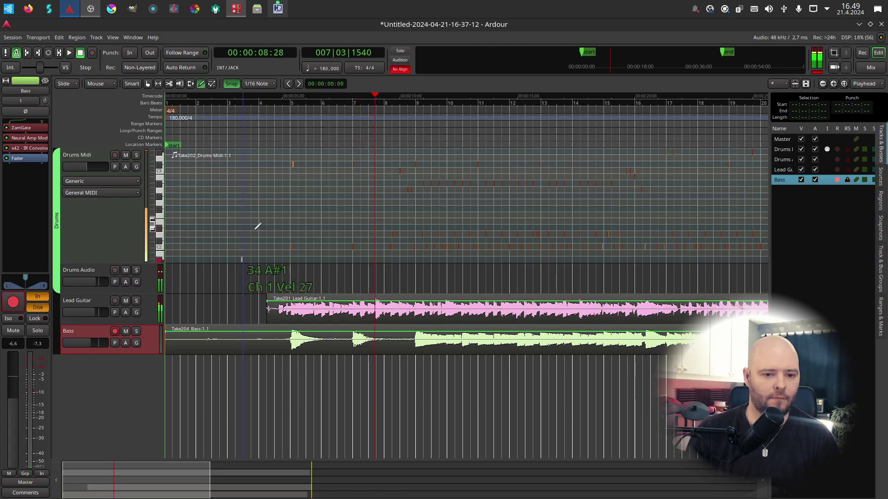
Step: Play from bar 4, beat 4 to check the bass take with the drums, and turn off the metronome
left_click(250, 86)
left_click(253, 85)
left_click(278, 95)
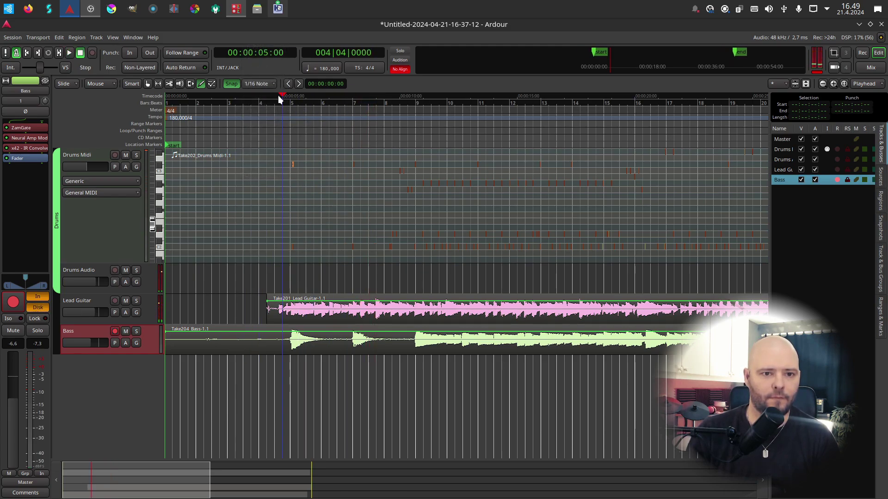
key("space")
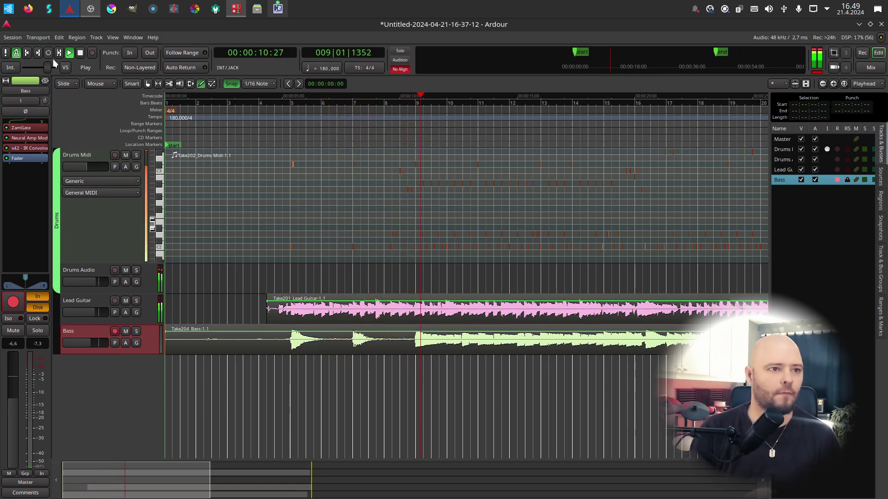
left_click(17, 52)
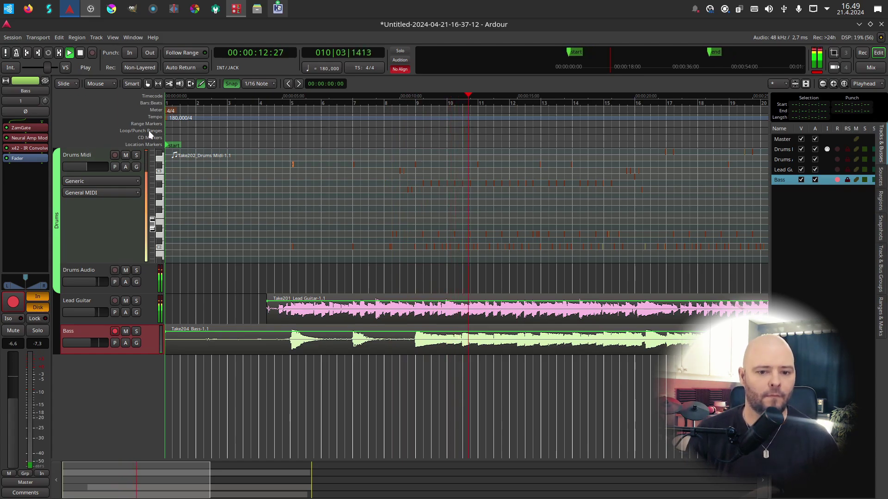
key("space")
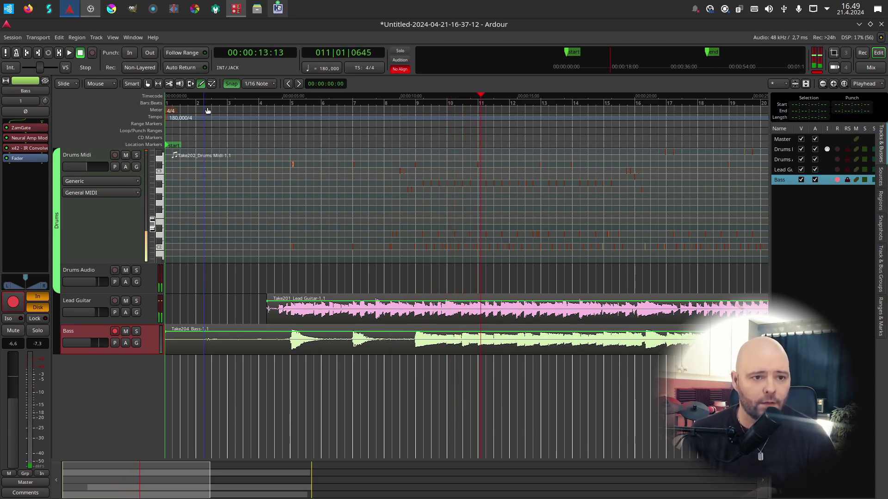
Step: Switch record arming from the Bass track to Drums Audio and start recording from bar 3, beat 4
left_click(245, 102)
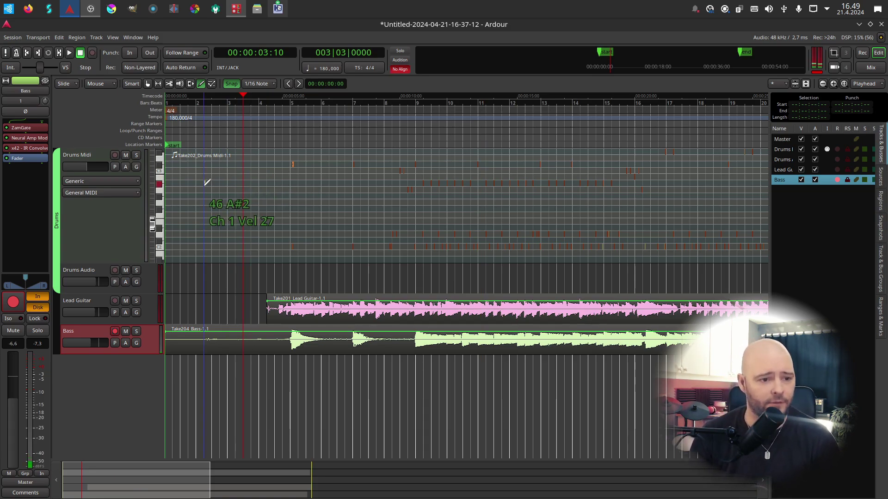
left_click(114, 331)
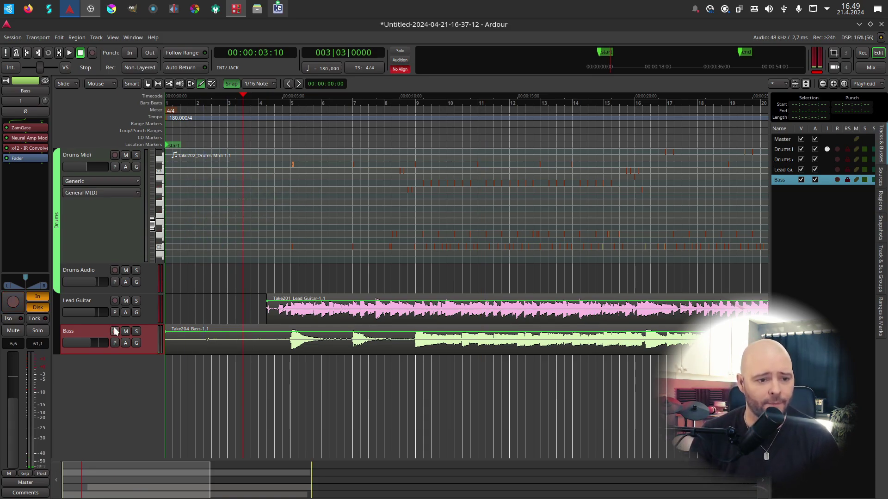
left_click(112, 270)
left_click(85, 268)
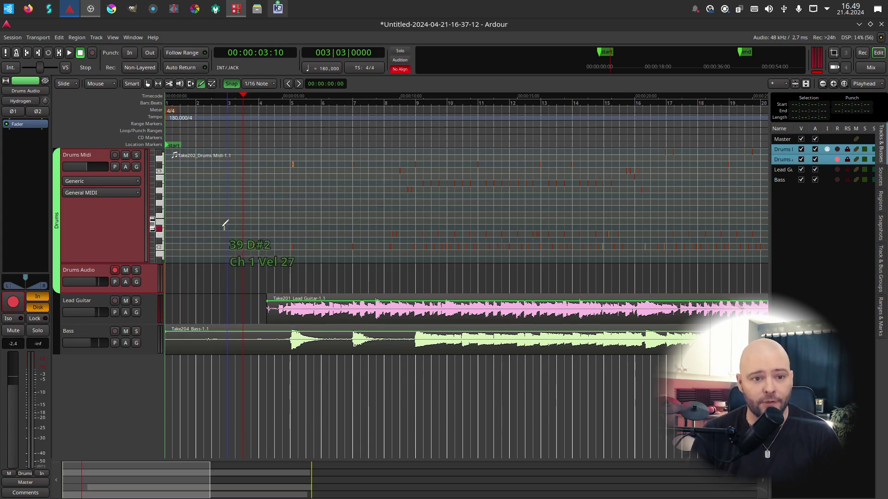
left_click(253, 100)
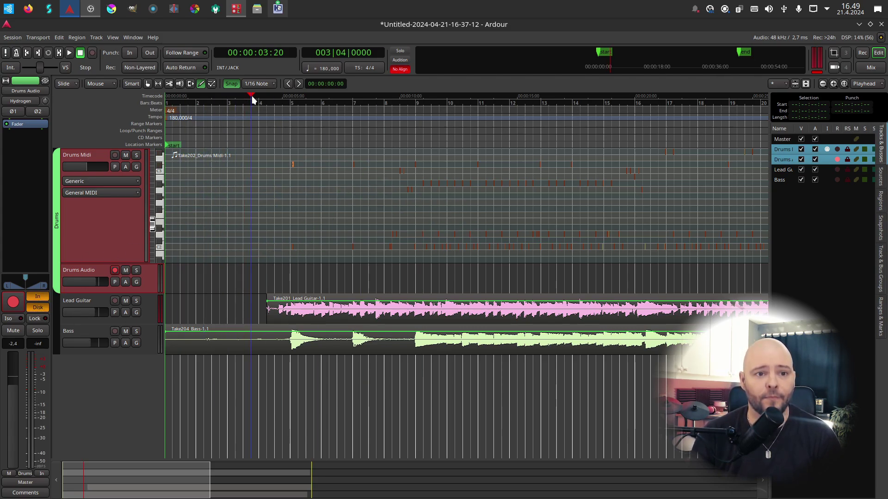
left_click(69, 53)
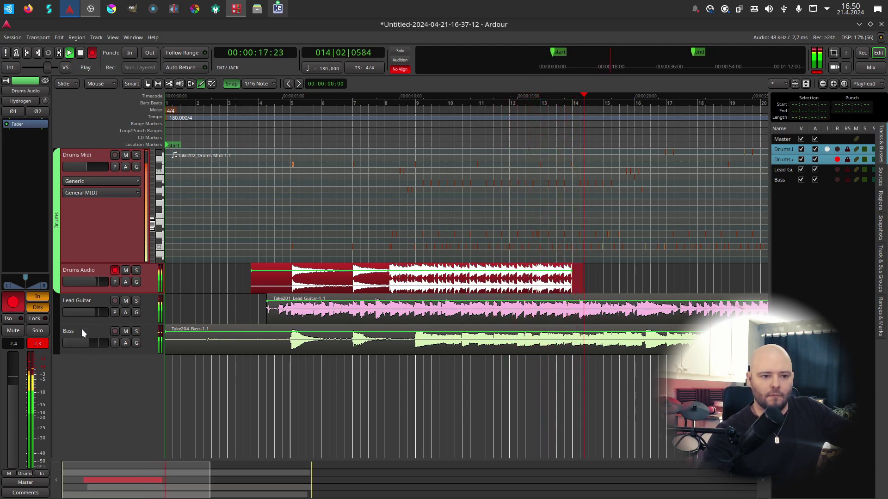
Step: During the recording, lower the Bass fader to -8.4 dB, and pan Bass to L:42 R:58 and Lead Guitar to L:57 R:43
left_click(81, 329)
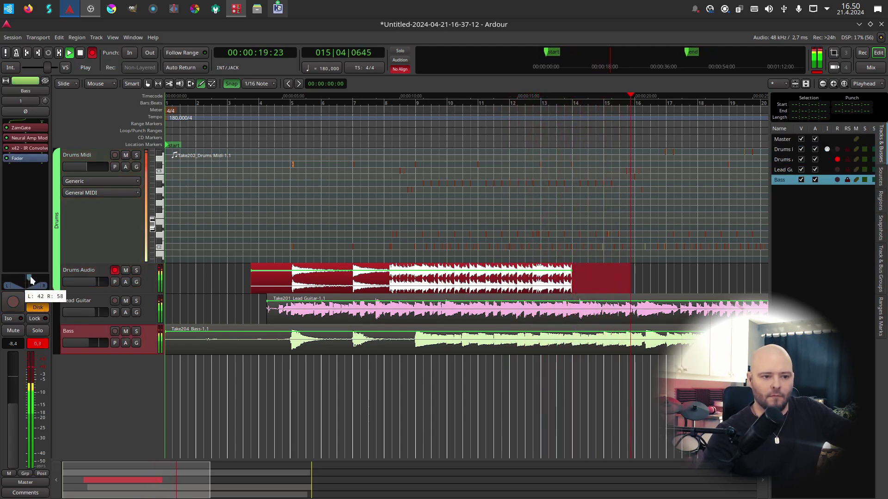
left_click(74, 305)
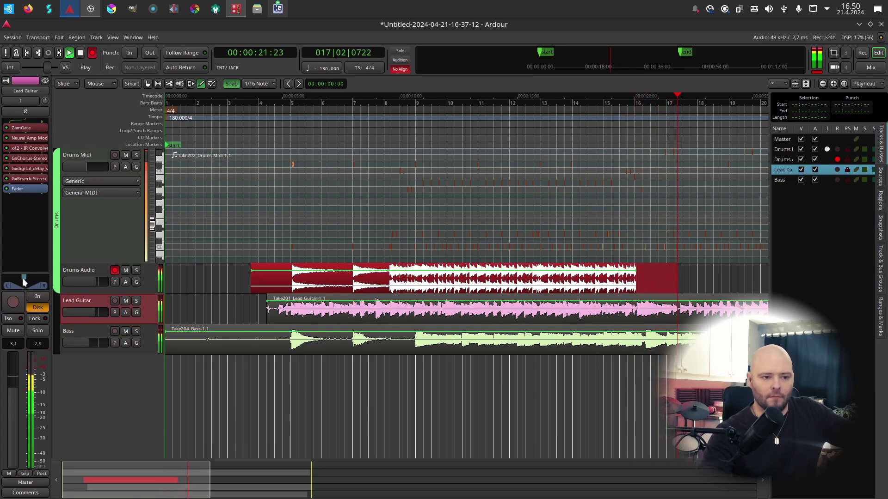
left_click_drag(24, 282, 23, 283)
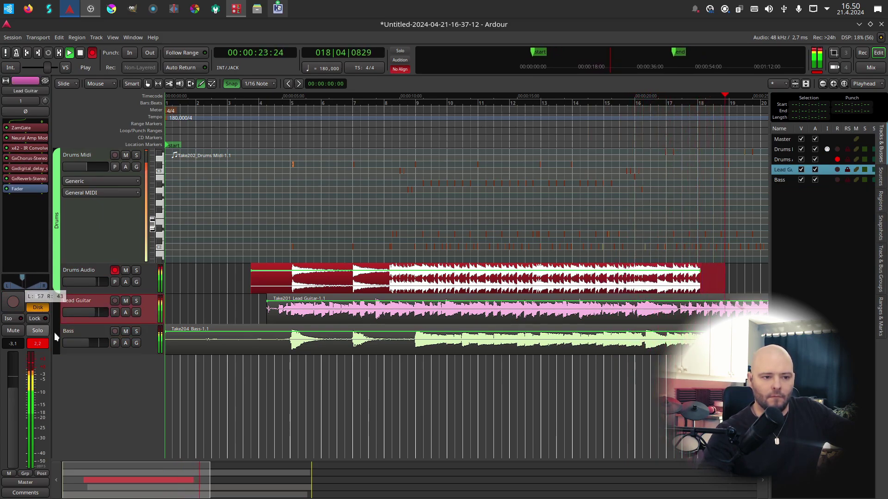
mouse_move(23, 281)
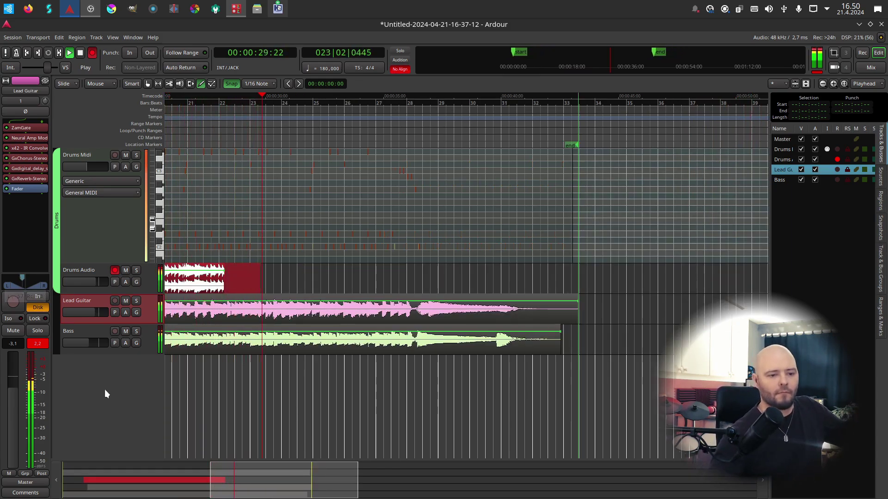
Step: Turn off the Bass track's input monitoring while the drums audio keeps recording
left_click(95, 327)
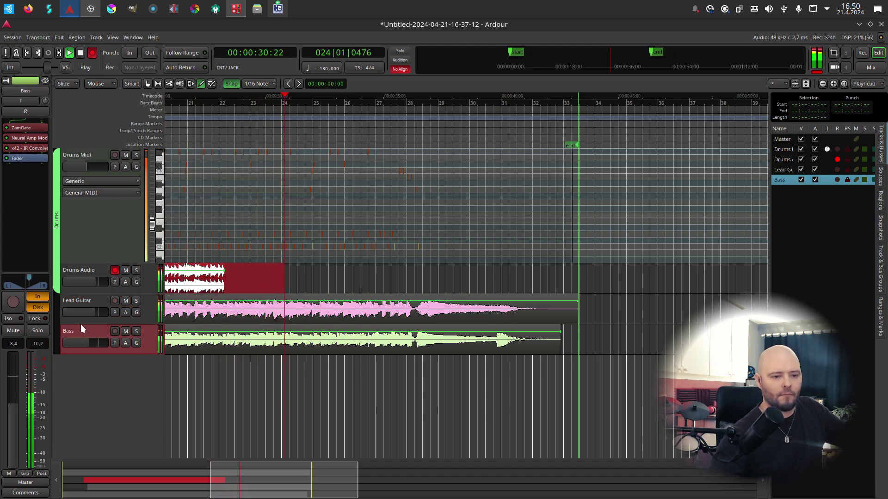
left_click(39, 297)
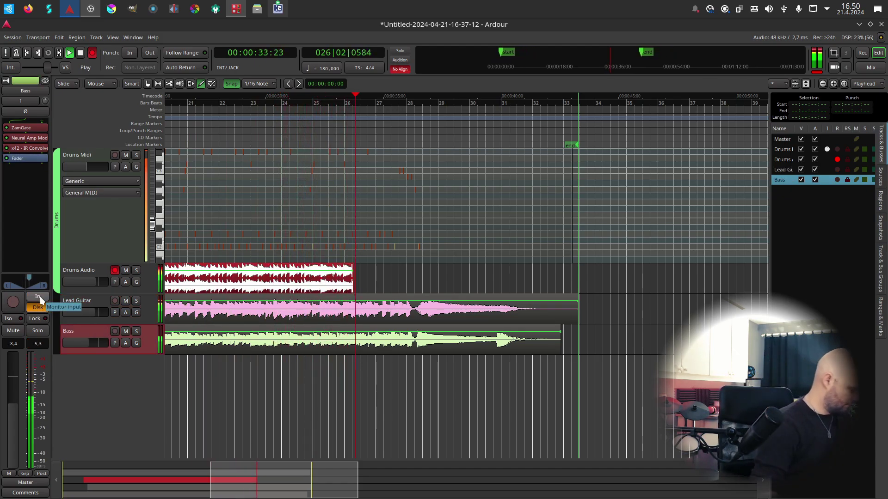